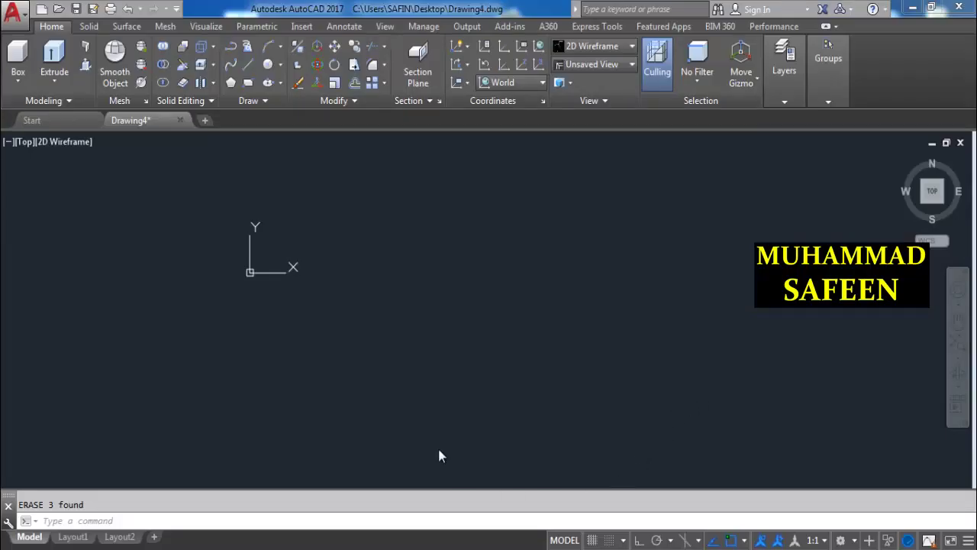
Draw a 200-unit horizontal base line with Ortho on.
left_click(329, 314)
mouse_move(334, 321)
middle_mouse_down()
mouse_move(519, 330)
mouse_move(481, 309)
mouse_move(402, 348)
mouse_move(396, 329)
middle_mouse_up()
left_click(478, 309)
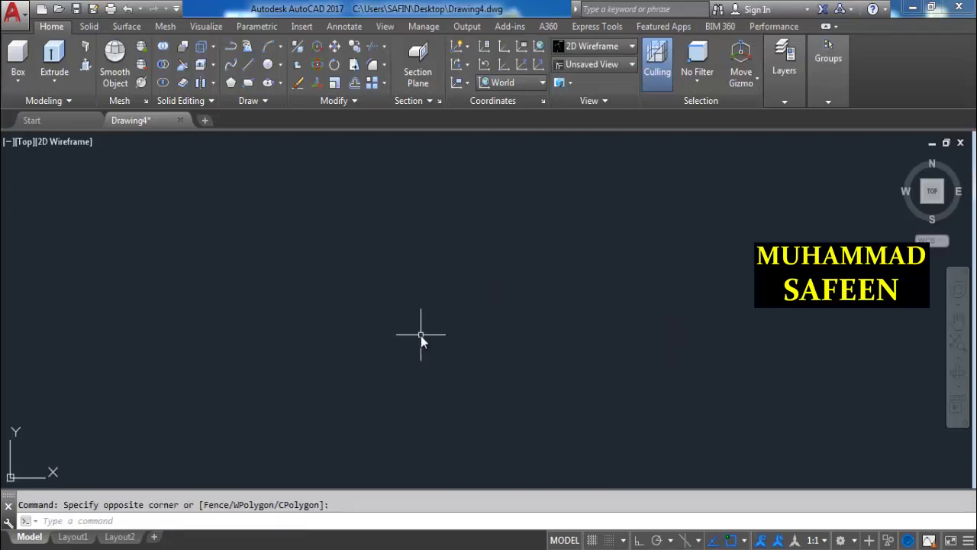
type("l")
key("Return")
left_click(326, 334)
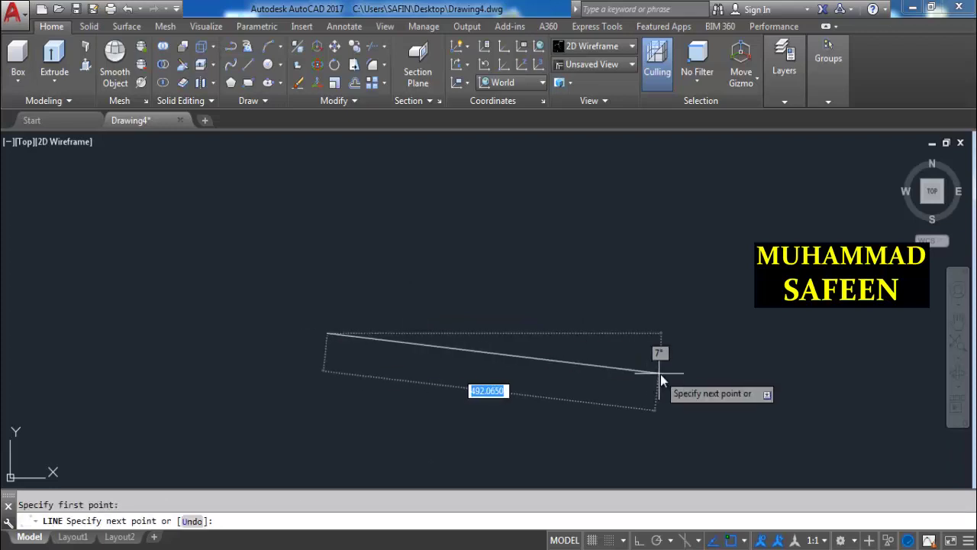
left_click(638, 541)
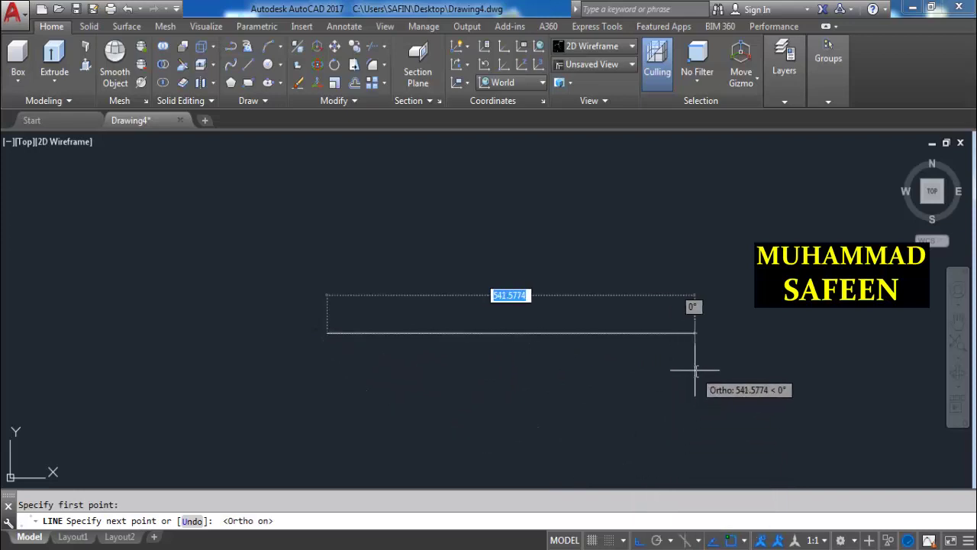
type("200")
key("Return")
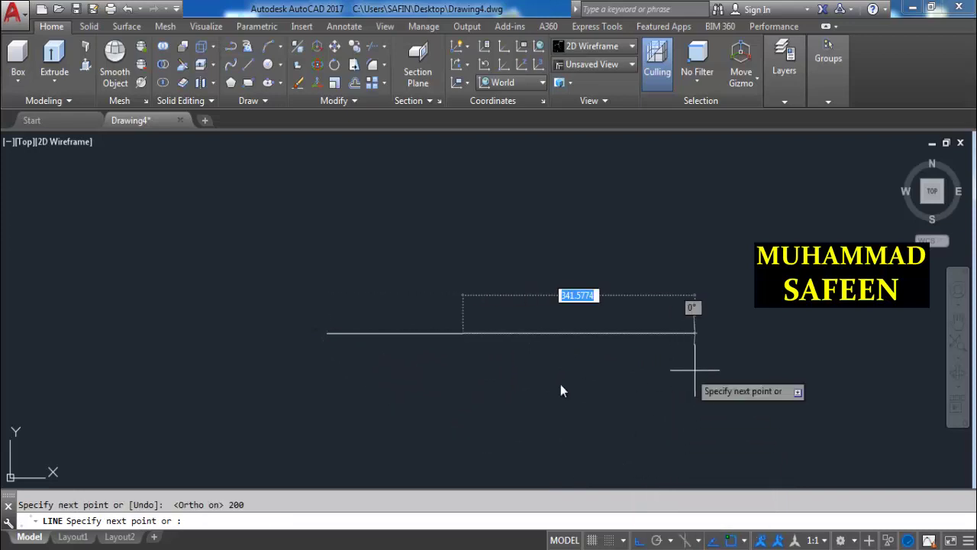
Draw a 35-unit vertical line rising from the base line's left end.
key("Return")
key("Return")
left_click(328, 333)
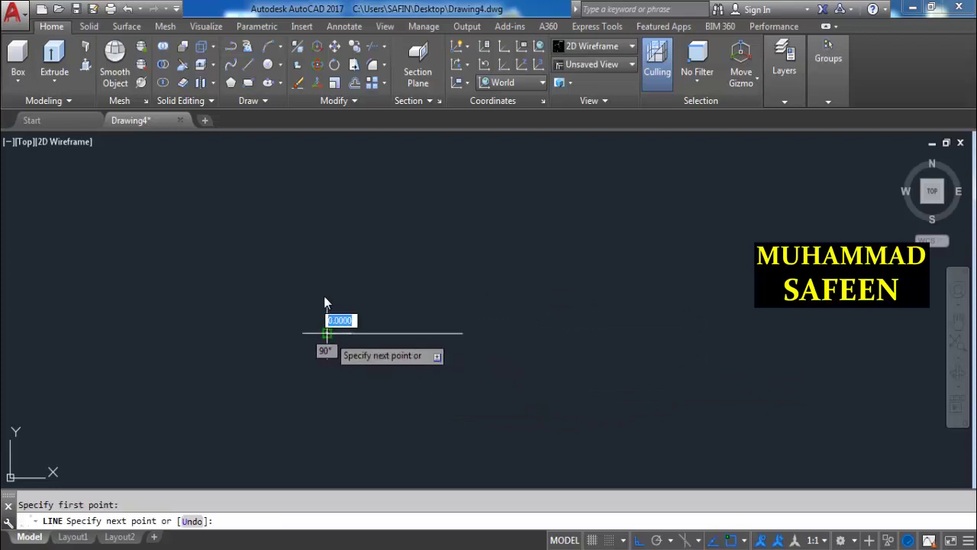
type("35")
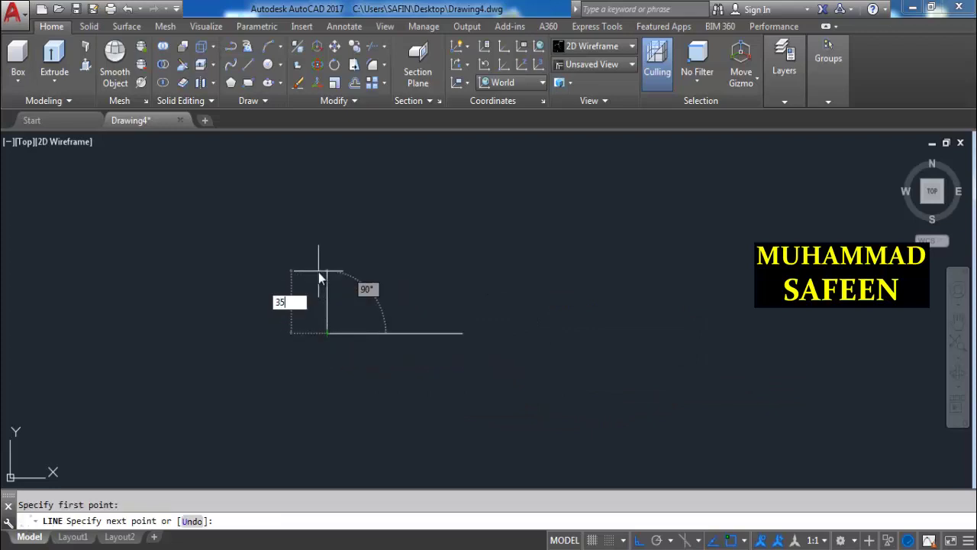
key("Return")
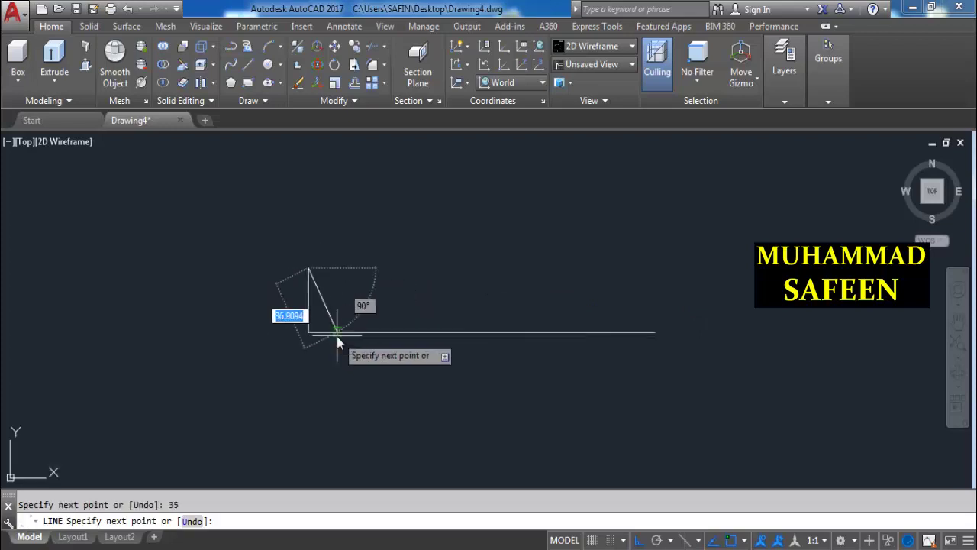
key("Return")
middle_click_drag(371, 331, 299, 375)
scroll(360, 342, "up", 2)
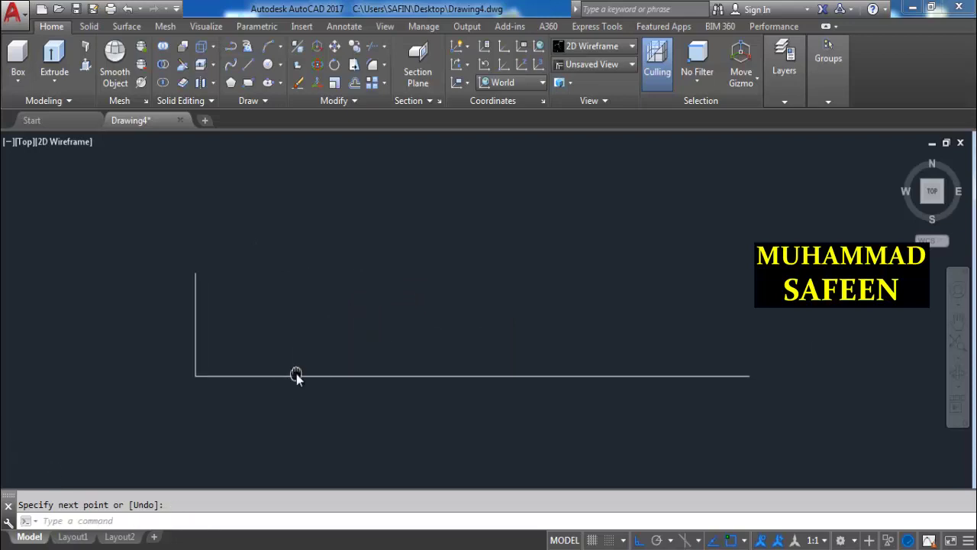
Offset the base line upward and the vertical line rightward by 10.
type("o")
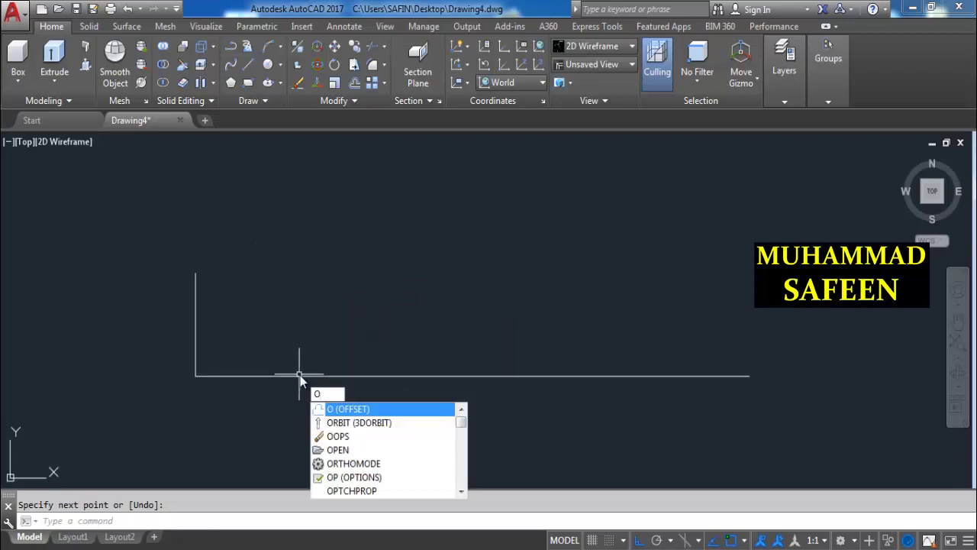
key("Return")
type("10")
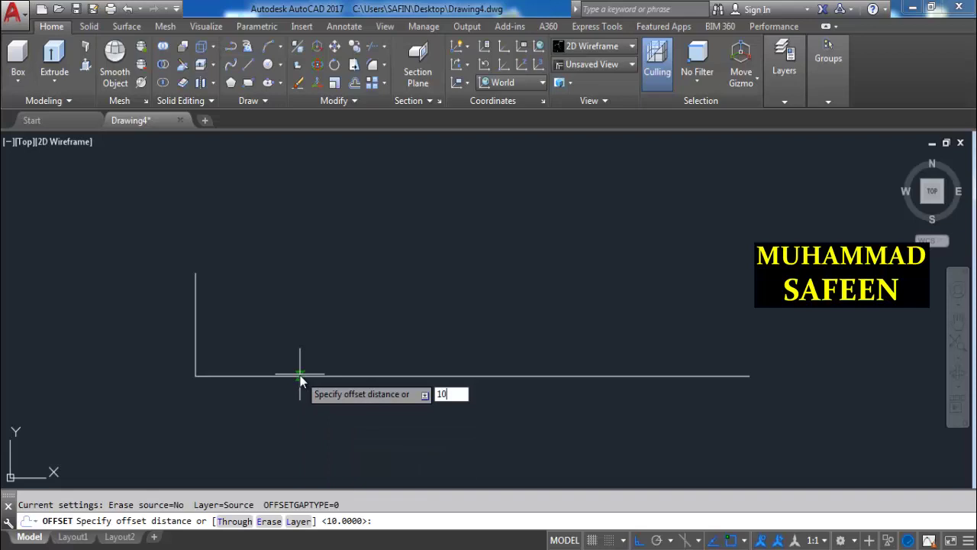
key("Return")
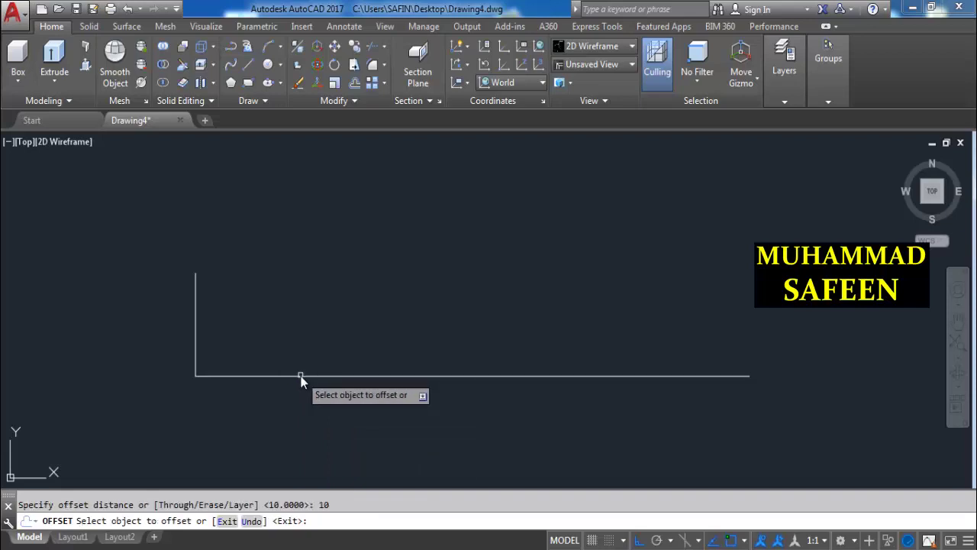
left_click(300, 374)
left_click(297, 352)
key("Return")
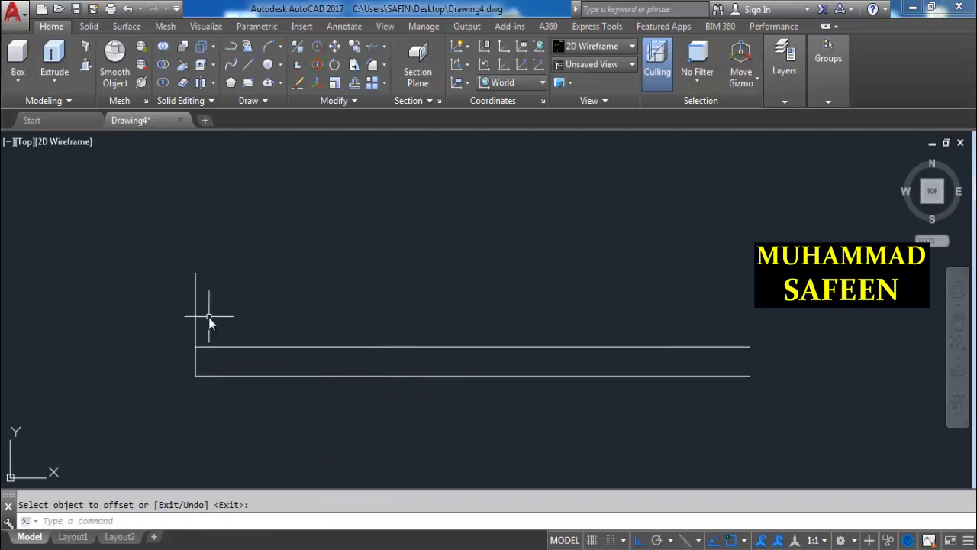
key("Return")
key("Return")
left_click(195, 314)
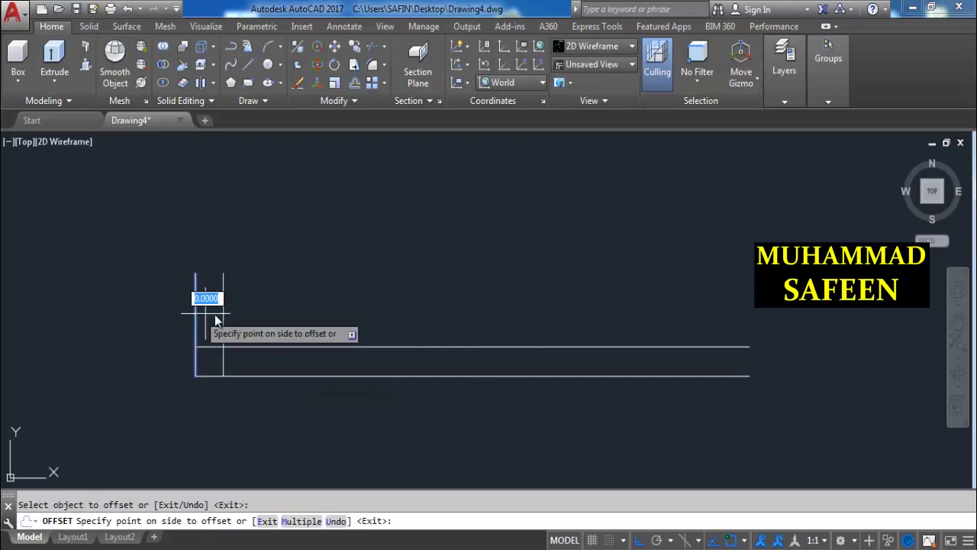
left_click(216, 319)
Close the armrest top with a line and add a slanted line from top middle to inner corner.
key("Return")
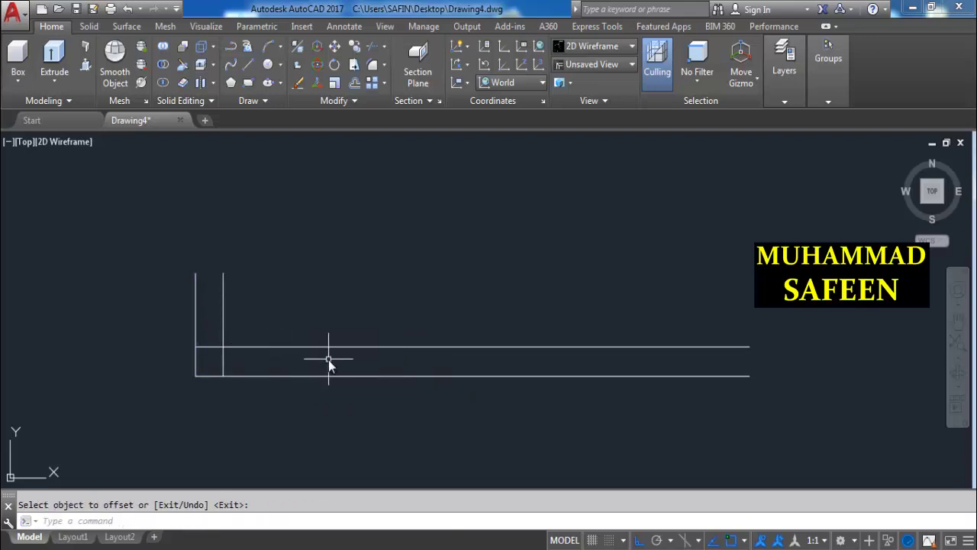
type("L")
key("Return")
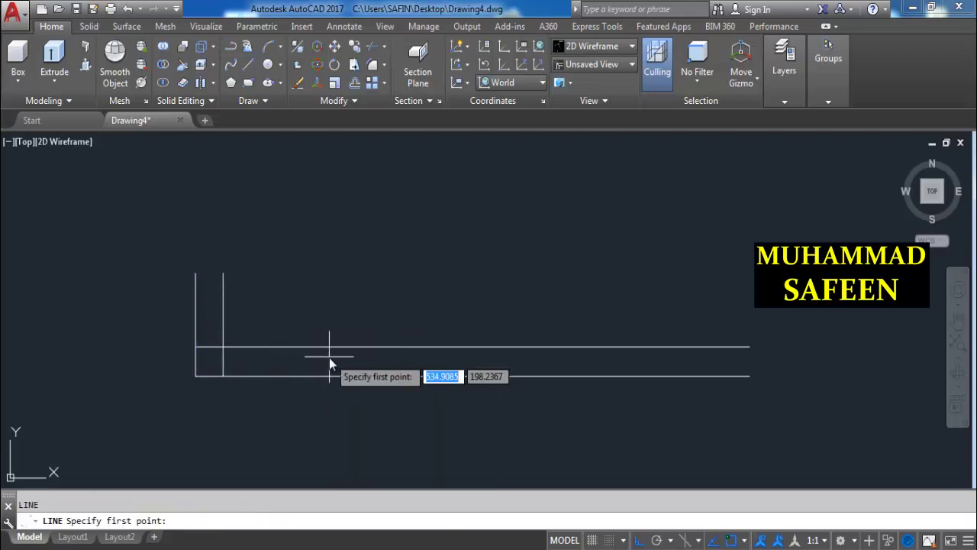
scroll(234, 299, "up", 2)
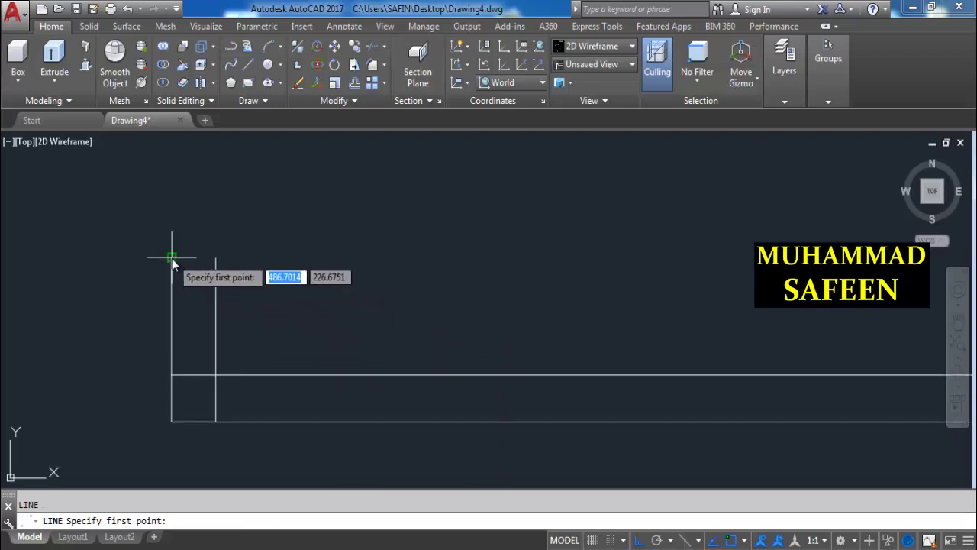
left_click(171, 258)
key("Return")
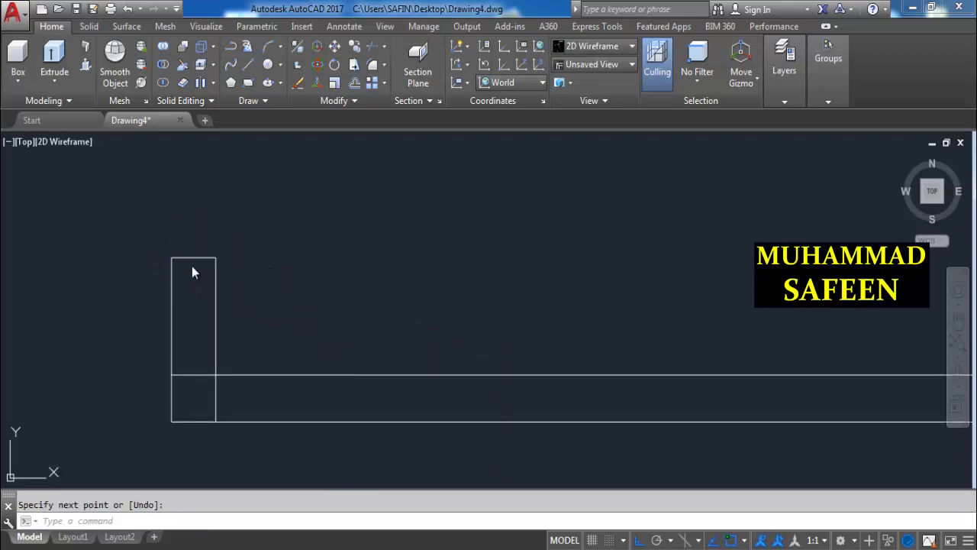
key("Return")
left_click(194, 258)
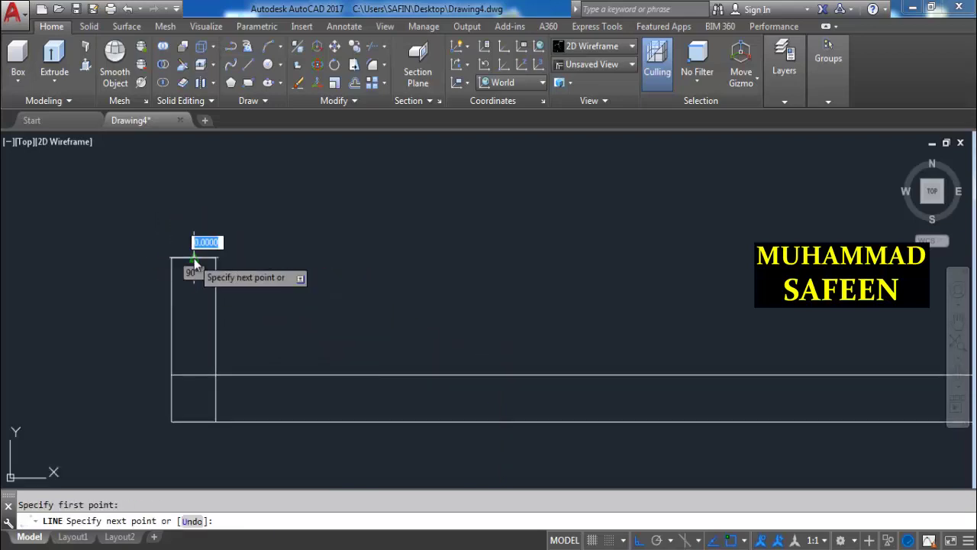
left_click(217, 375)
key("Return")
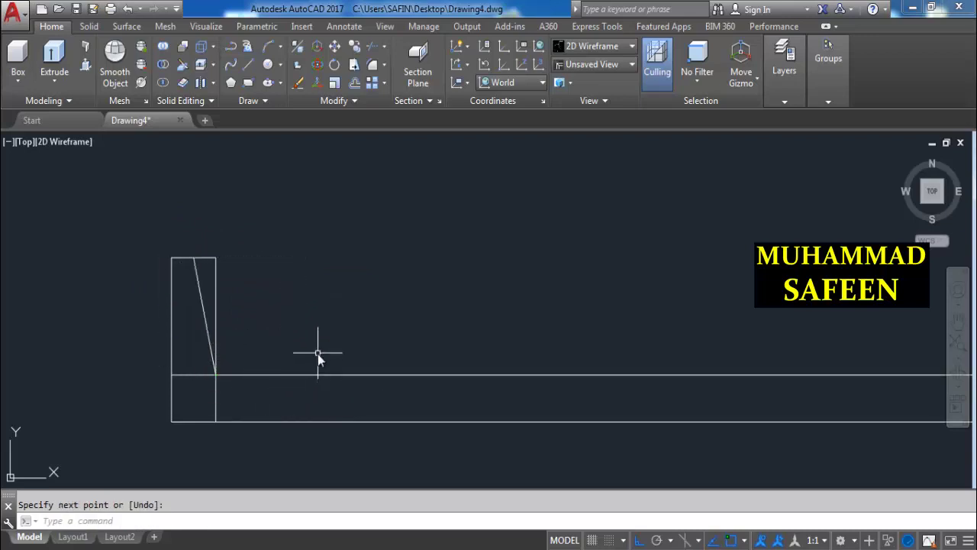
Trim the inner vertical edge, top edge and inner base piece around the slanted line.
type("tr")
key("Return")
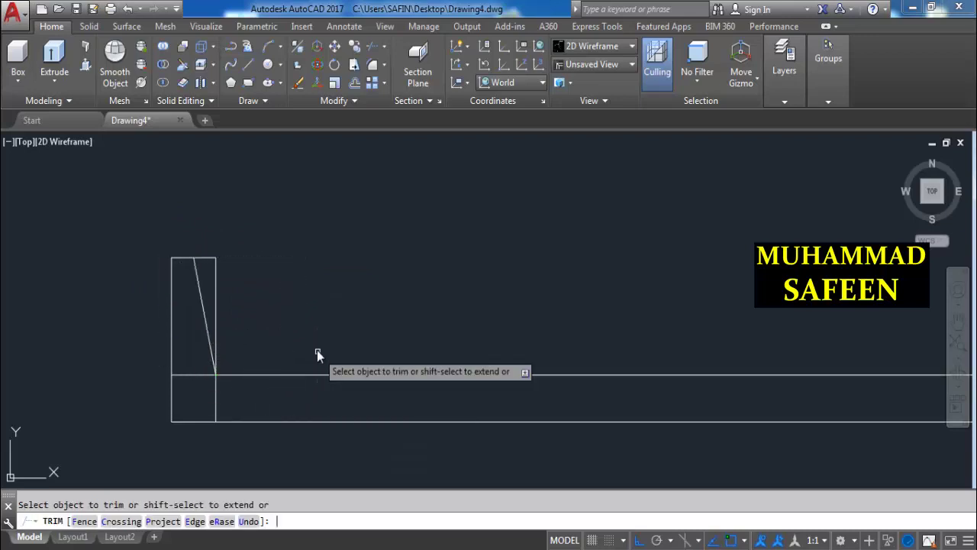
left_click(216, 286)
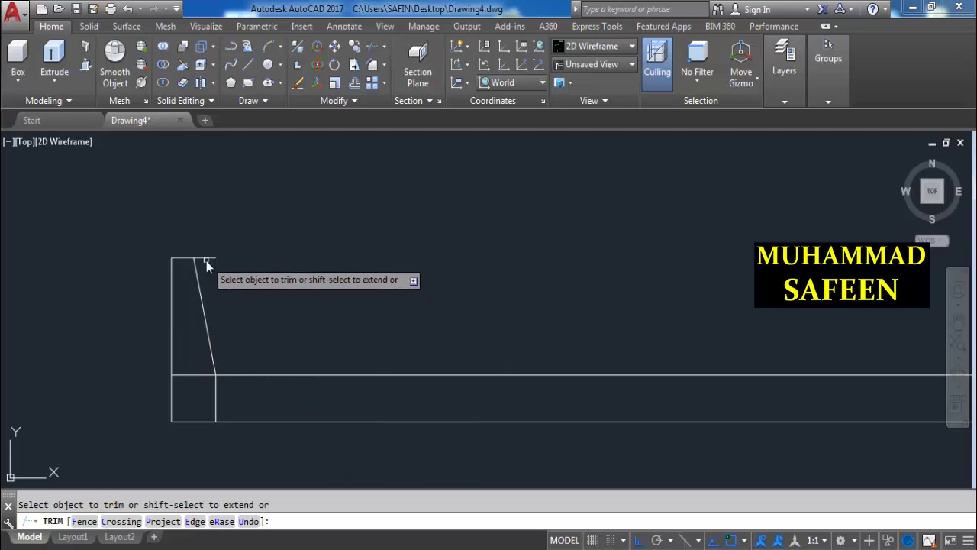
left_click(207, 259)
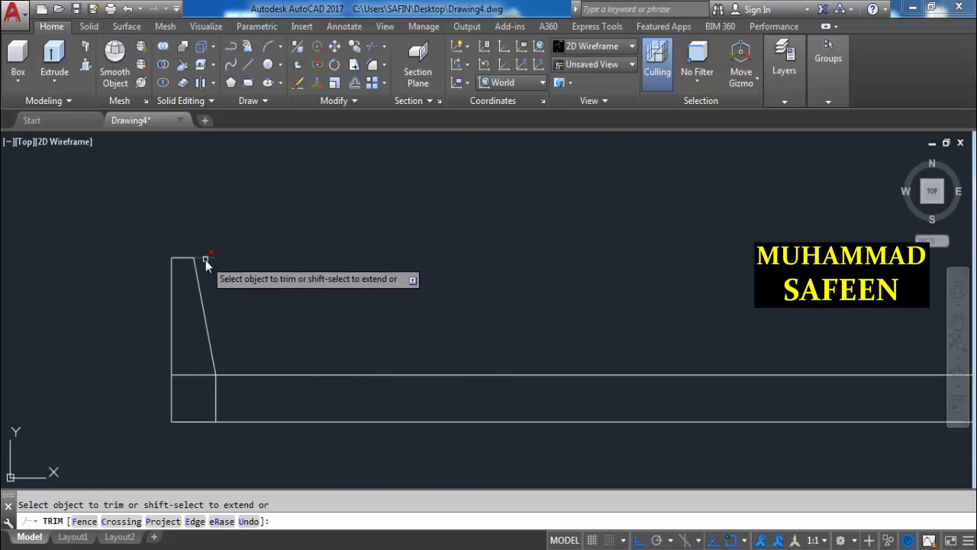
left_click(206, 375)
key("Return")
Erase the leftover short vertical line and window-select the three armrest lines.
left_click(216, 398)
type("e")
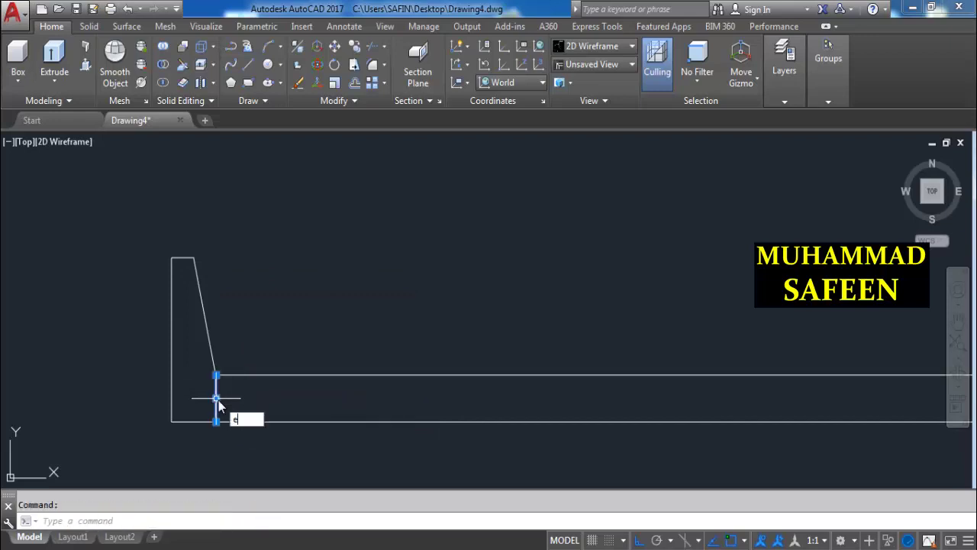
key("Return")
scroll(237, 397, "down", 3)
middle_click_drag(238, 393, 212, 386)
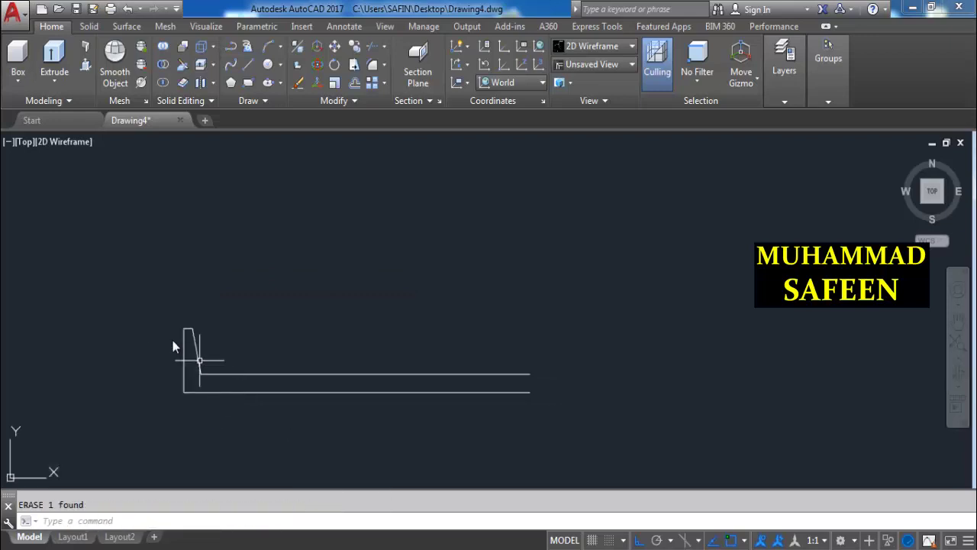
left_click(157, 312)
left_click(229, 416)
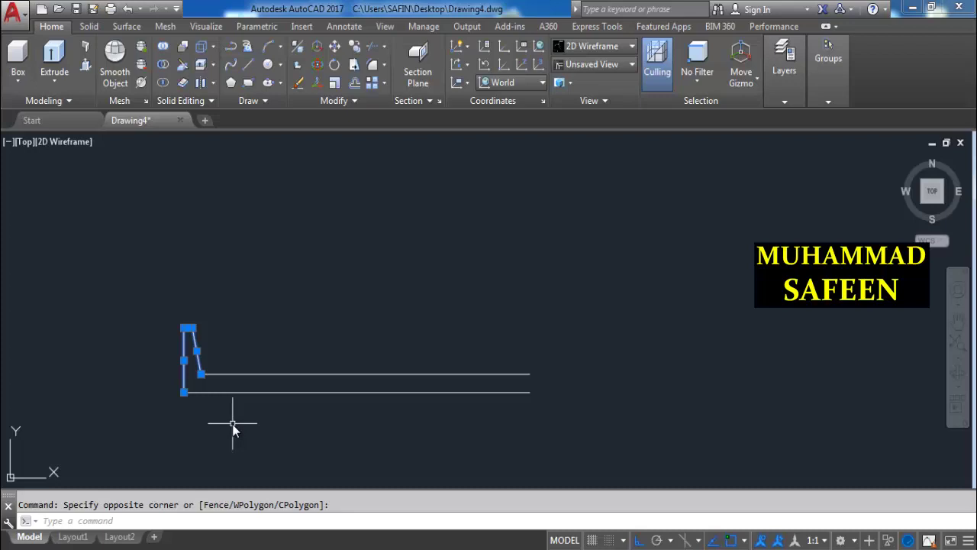
Mirror the armrest about a vertical axis through the base midpoint, keeping the original.
type("mi")
key("Return")
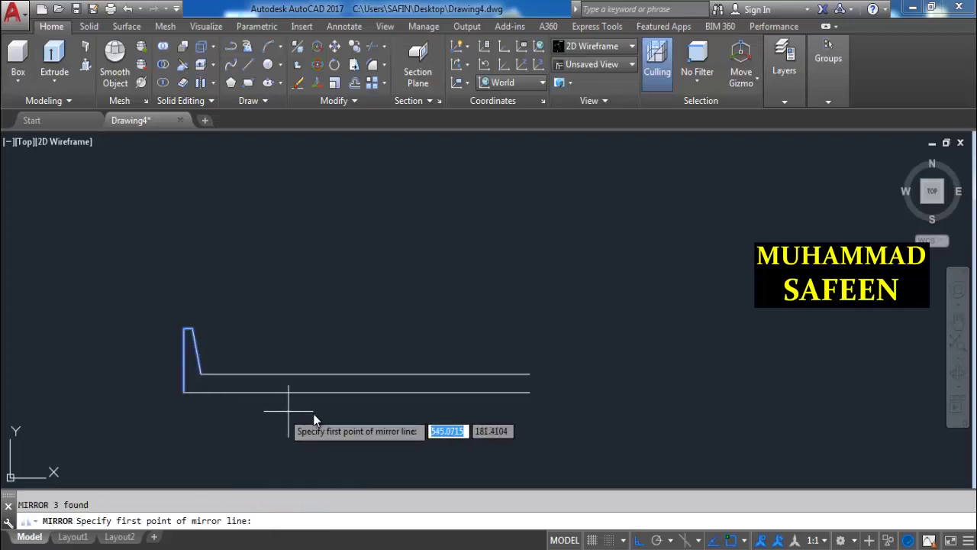
left_click(359, 394)
left_click(351, 437)
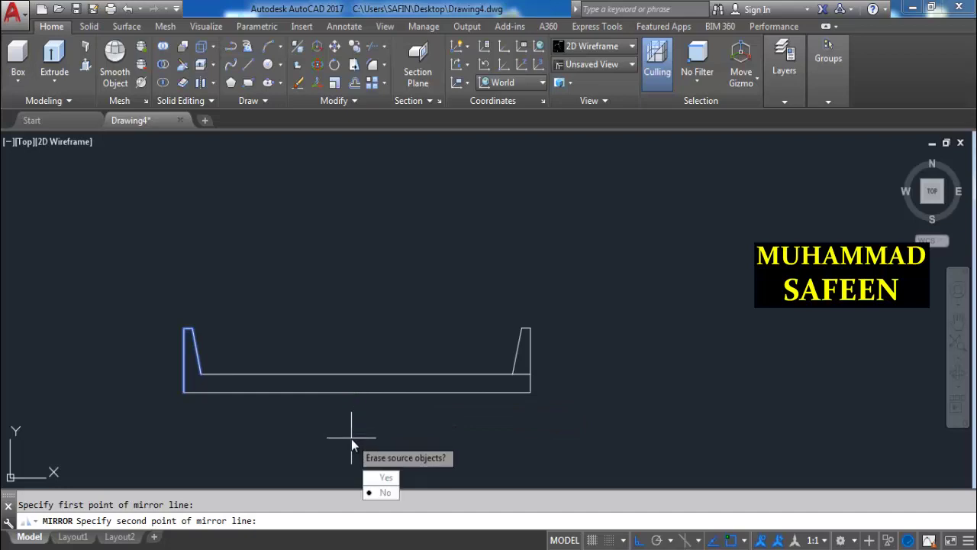
type("n")
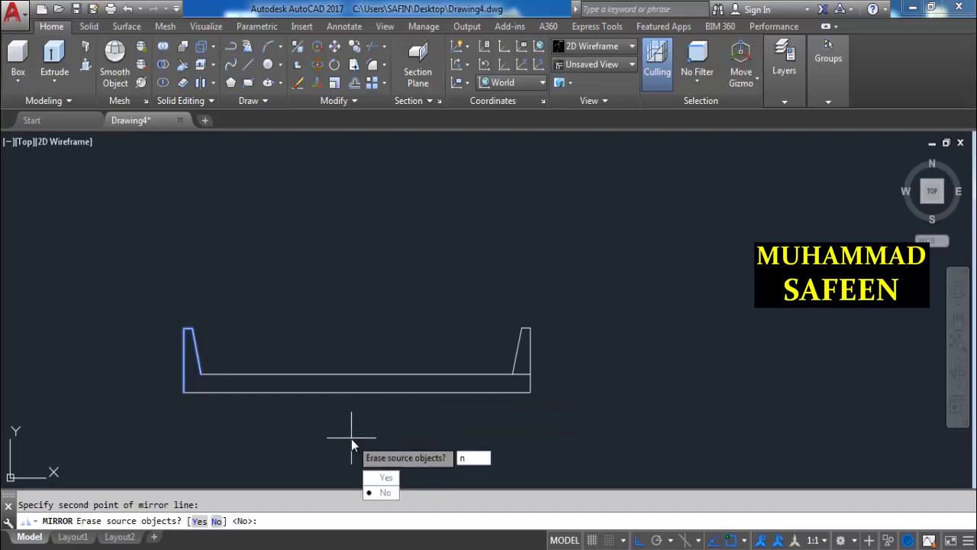
key("Return")
scroll(509, 386, "up", 4)
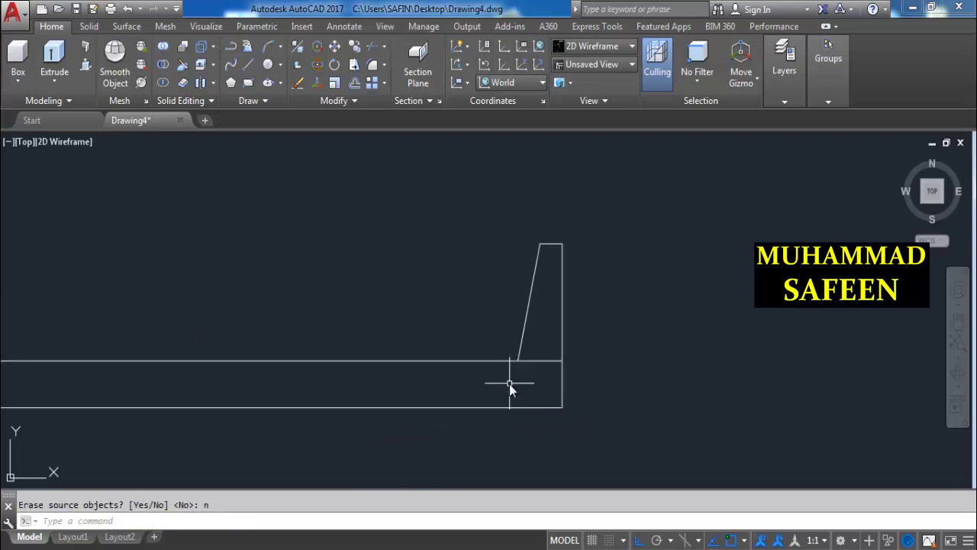
Window-select the eight U-shaped outline pieces and join them into one polyline.
type("tr")
key("Return")
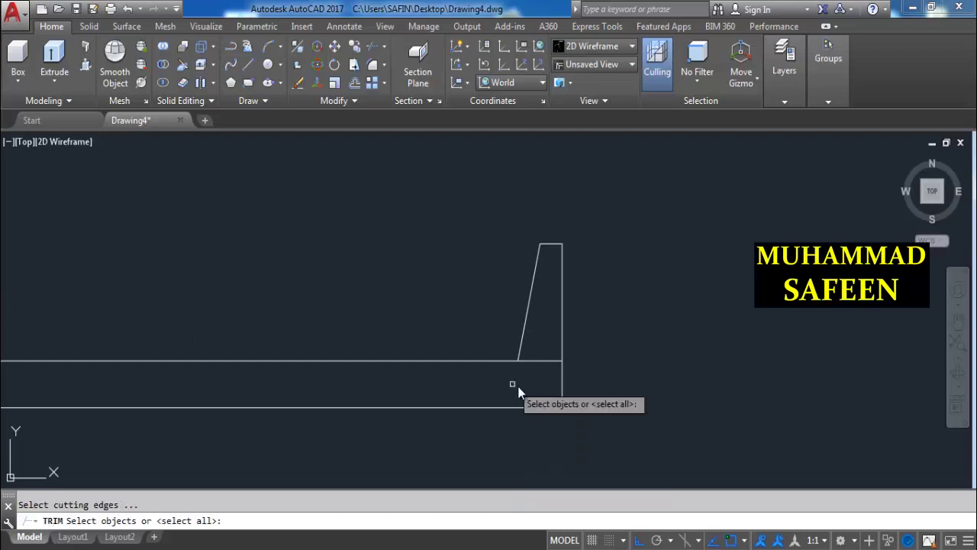
key("Return")
scroll(555, 365, "down", 6)
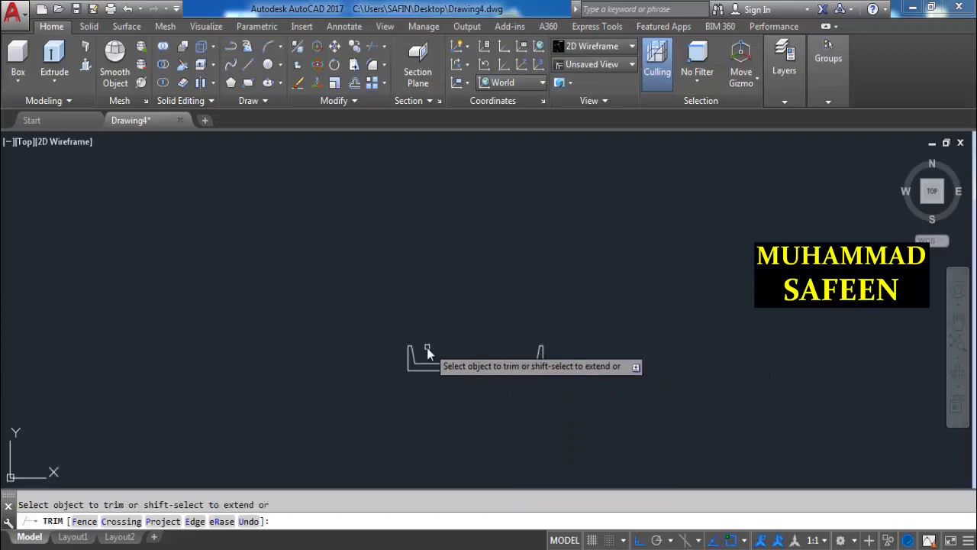
key("Escape")
left_click(398, 332)
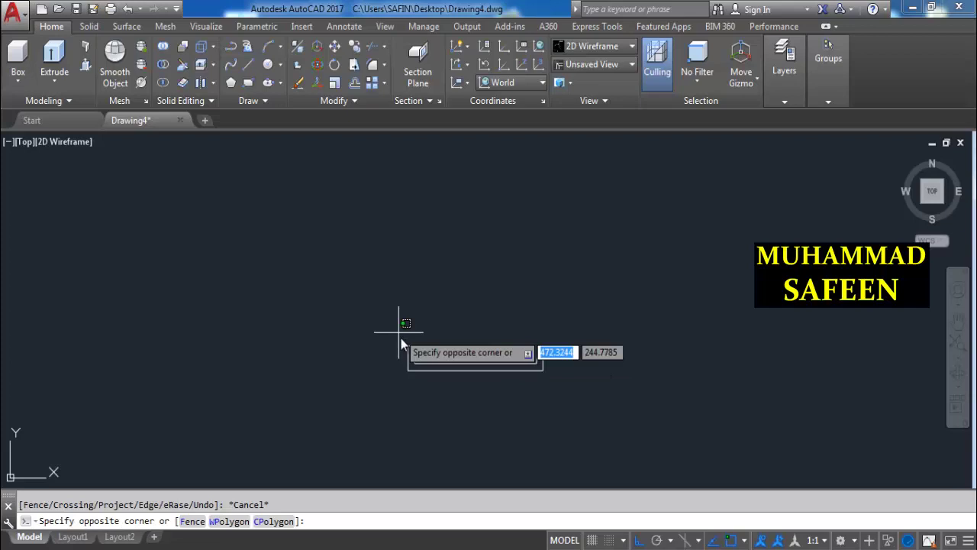
left_click(561, 390)
type("jo")
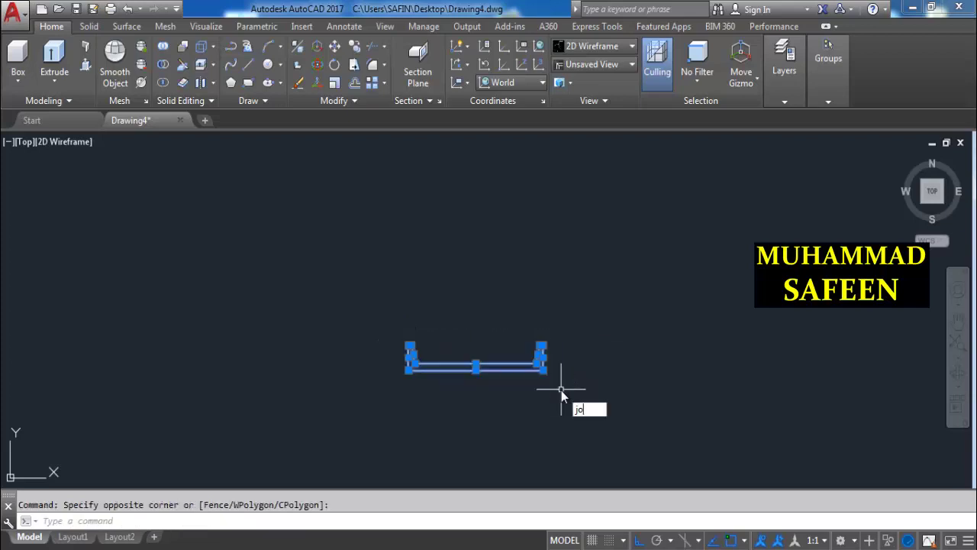
type("in")
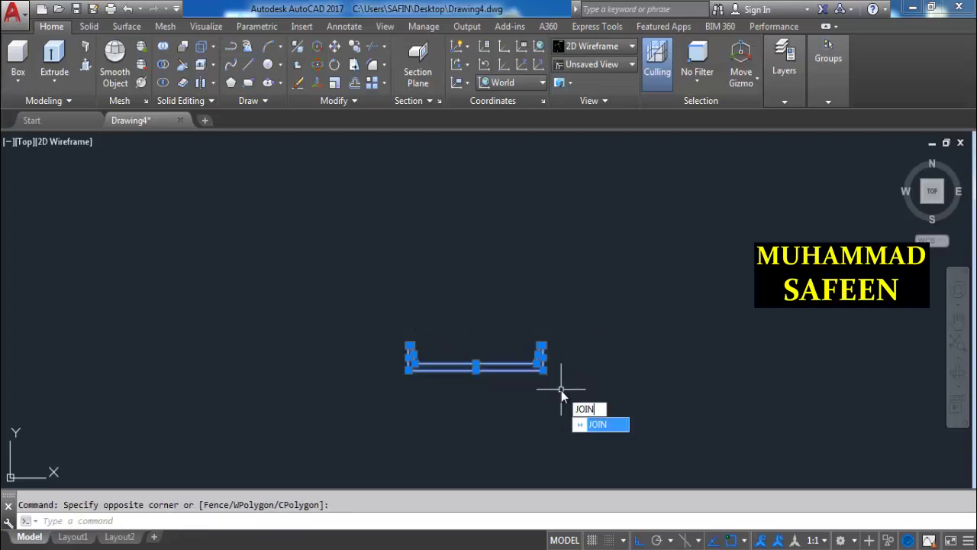
key("Return")
scroll(451, 372, "up", 3)
scroll(417, 348, "up", 2)
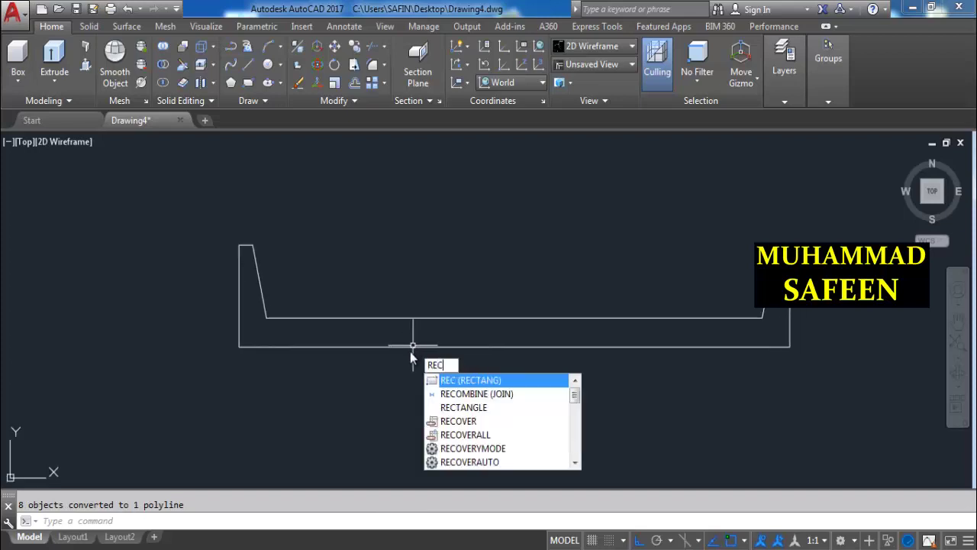
Draw a 90×8 rectangle at the inner left corner and a 60×30 rectangle above it.
key("Return")
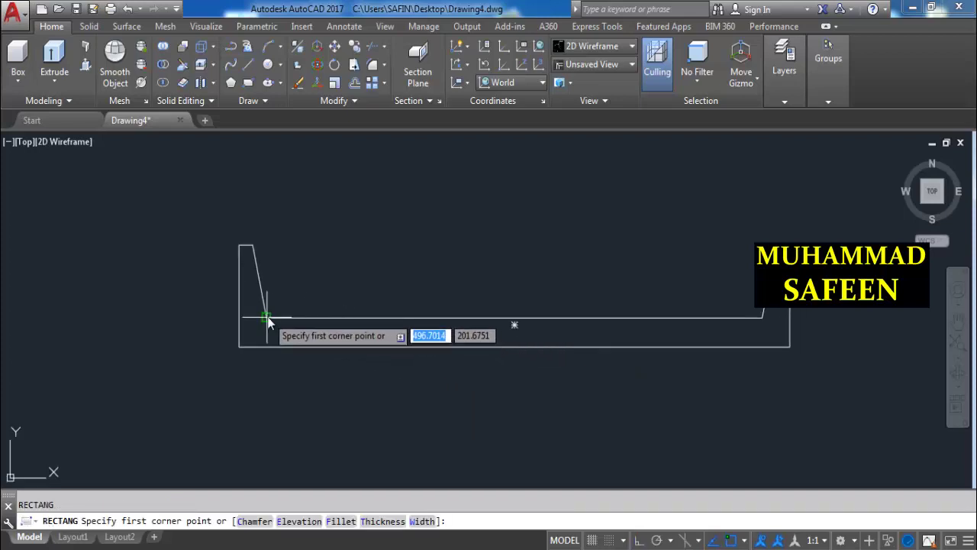
left_click(267, 316)
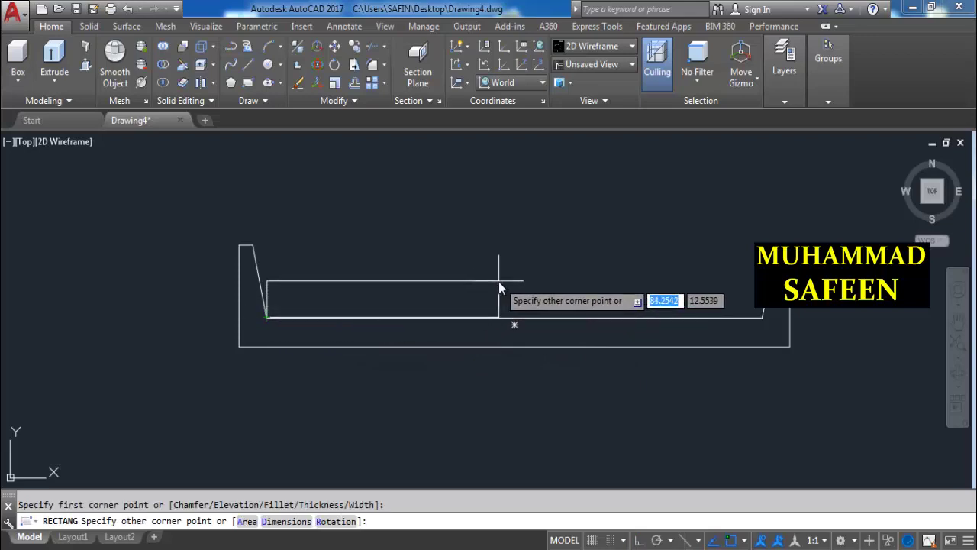
type("90")
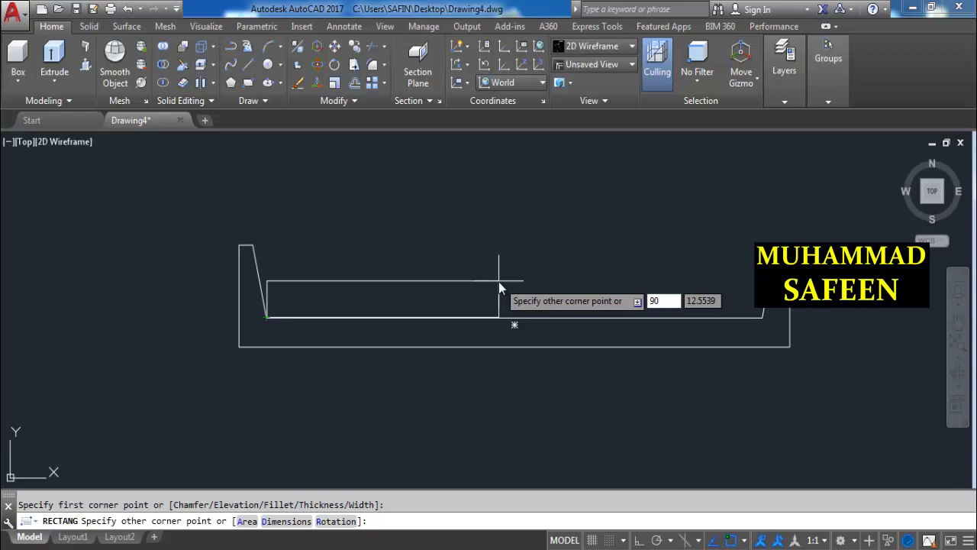
key("Tab")
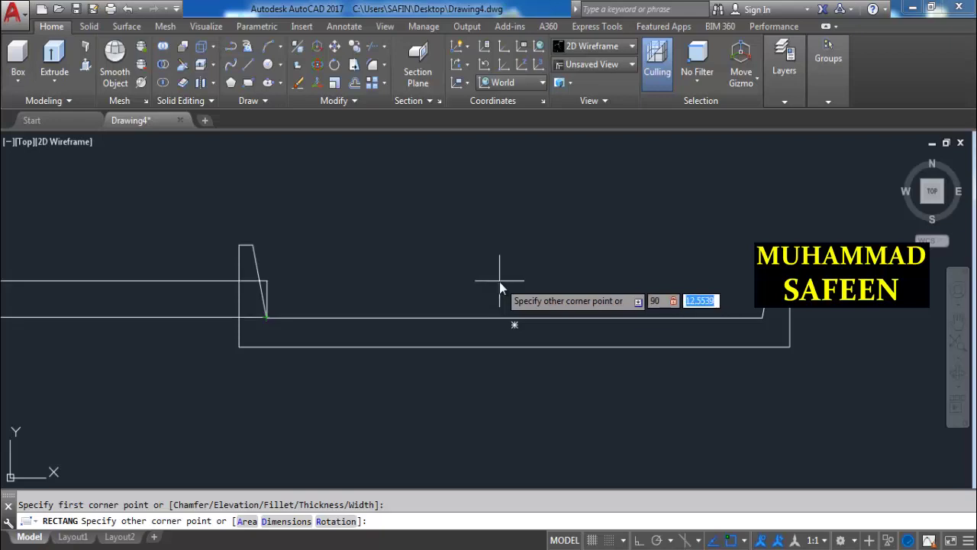
type("8")
key("Return")
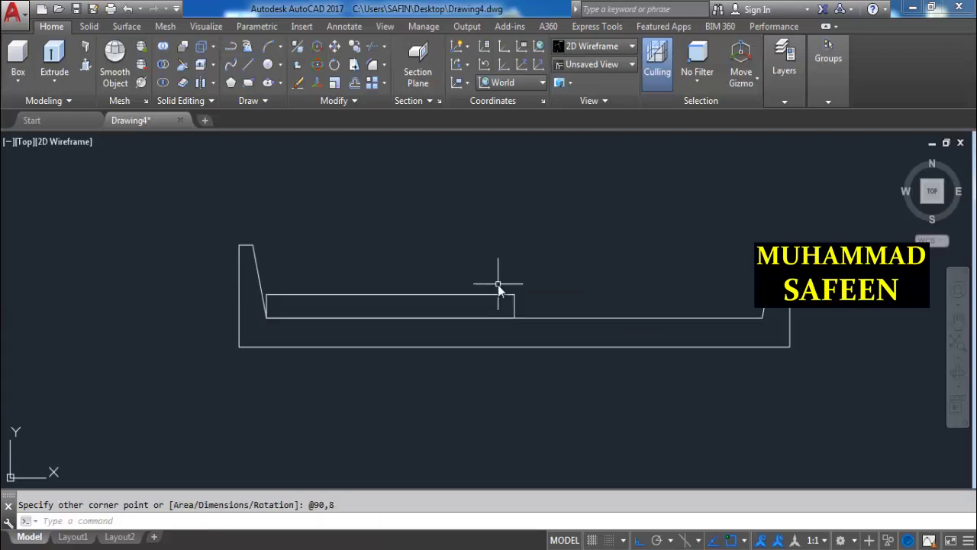
key("Return")
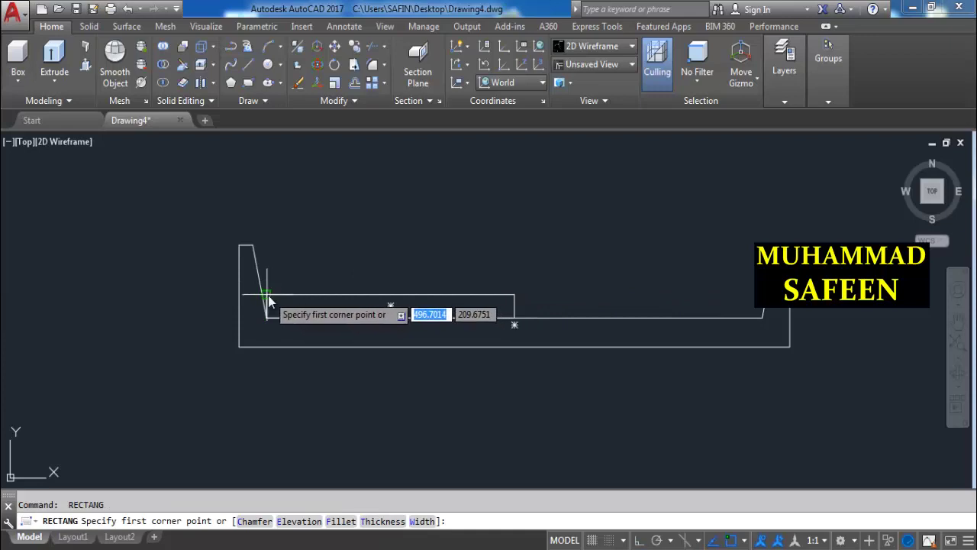
left_click(268, 296)
type("60")
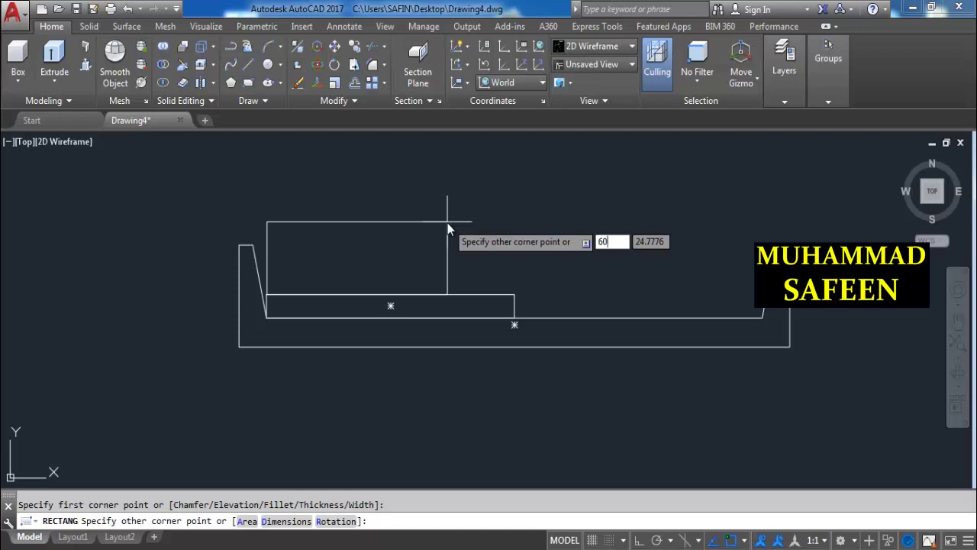
key("Tab")
type("30")
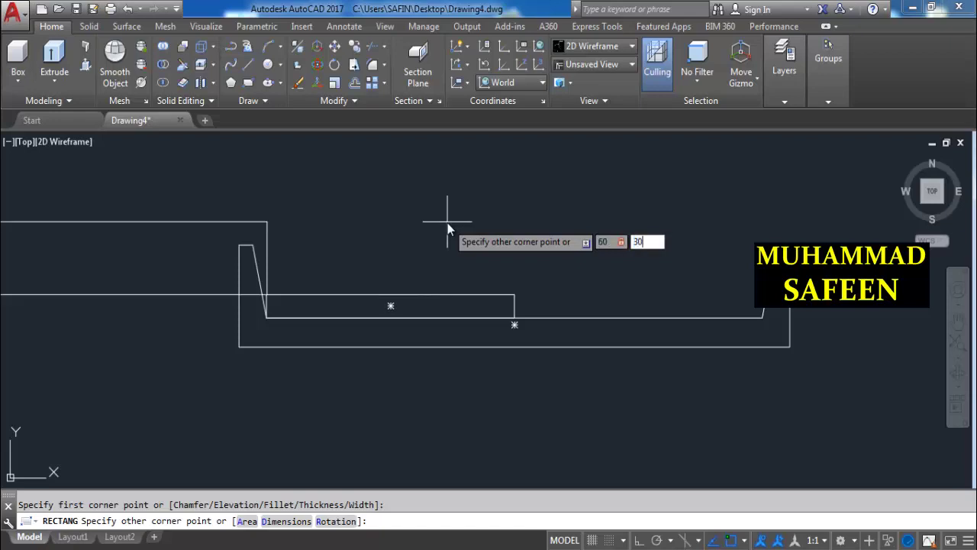
key("Return")
key("Return")
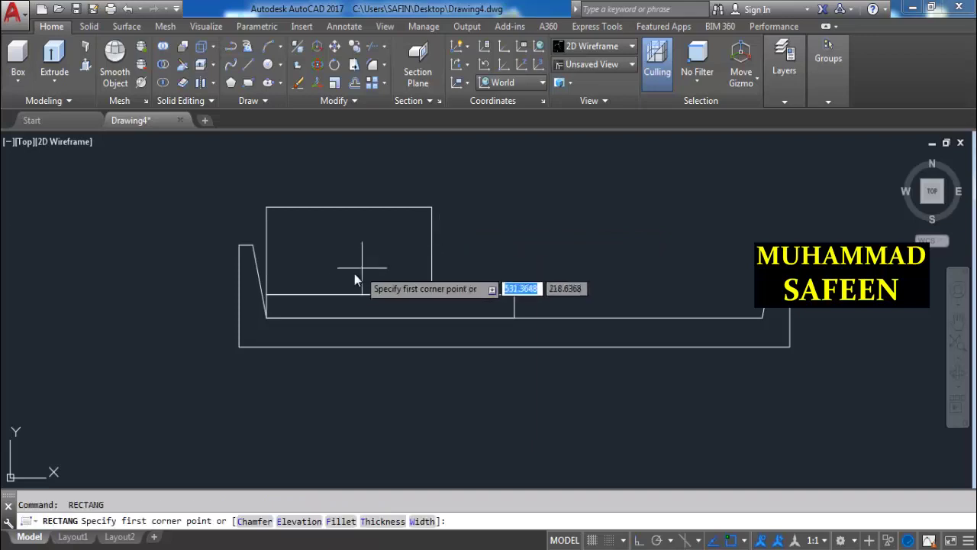
Draw a 200-long rectangle from the outline's bottom-left corner enclosing the sofa outline.
scroll(354, 273, "up", 2)
middle_click_drag(301, 314, 396, 345)
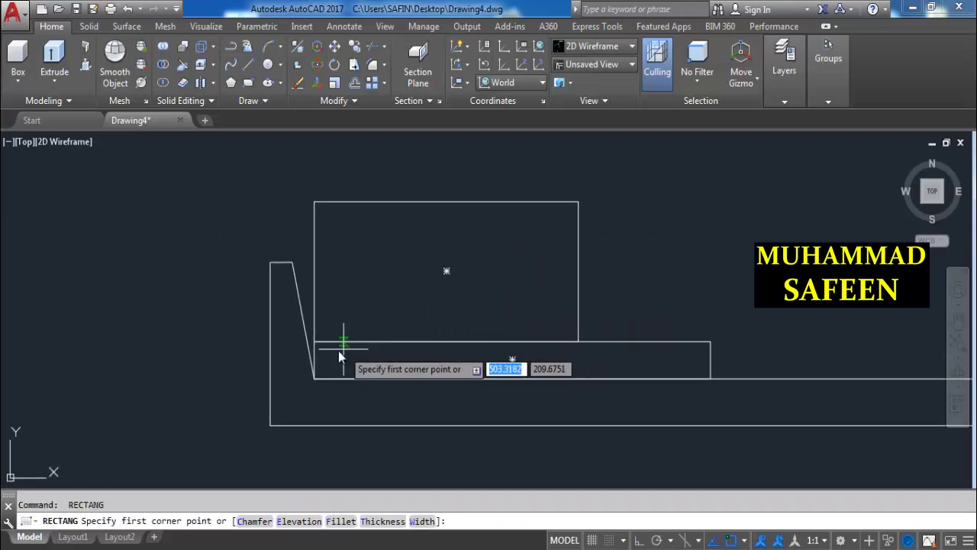
key("Return")
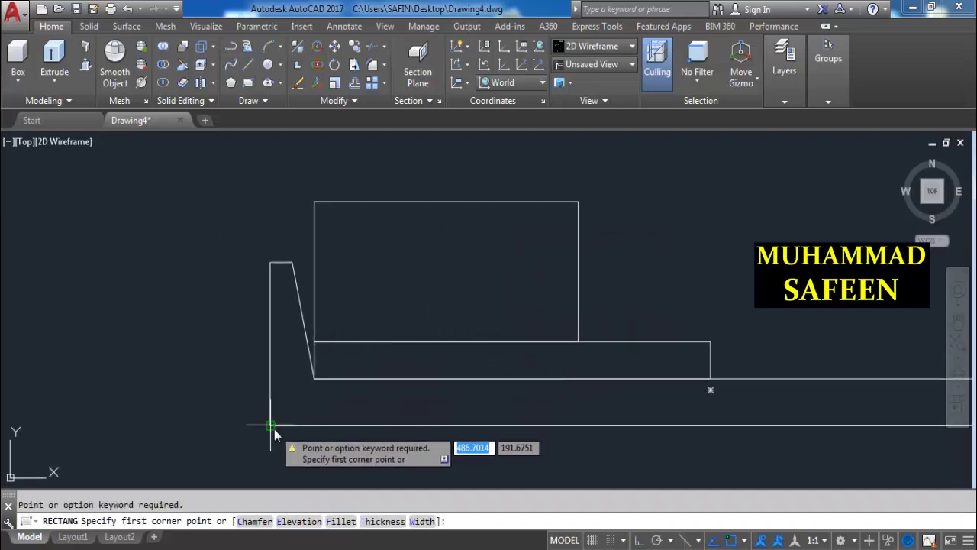
left_click(276, 420)
scroll(276, 421, "down", 4)
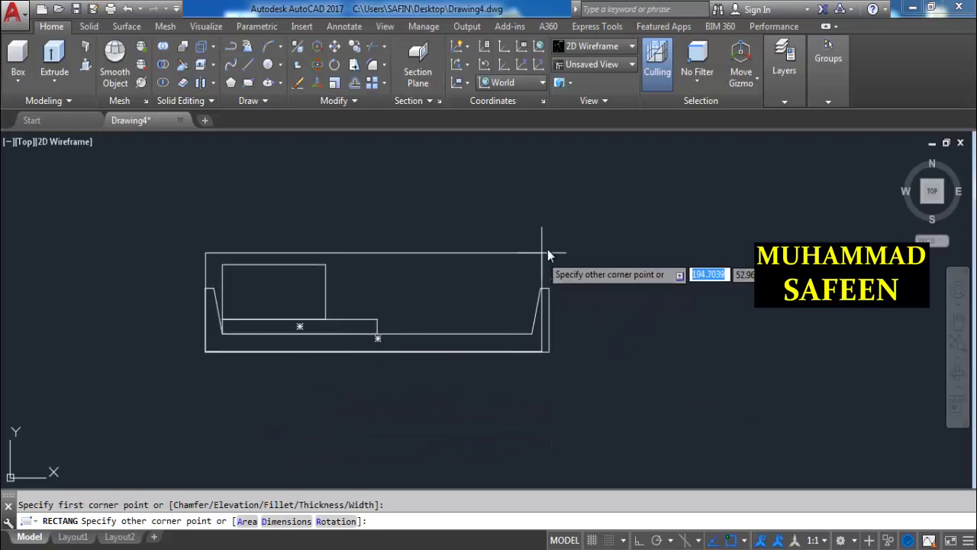
type("200")
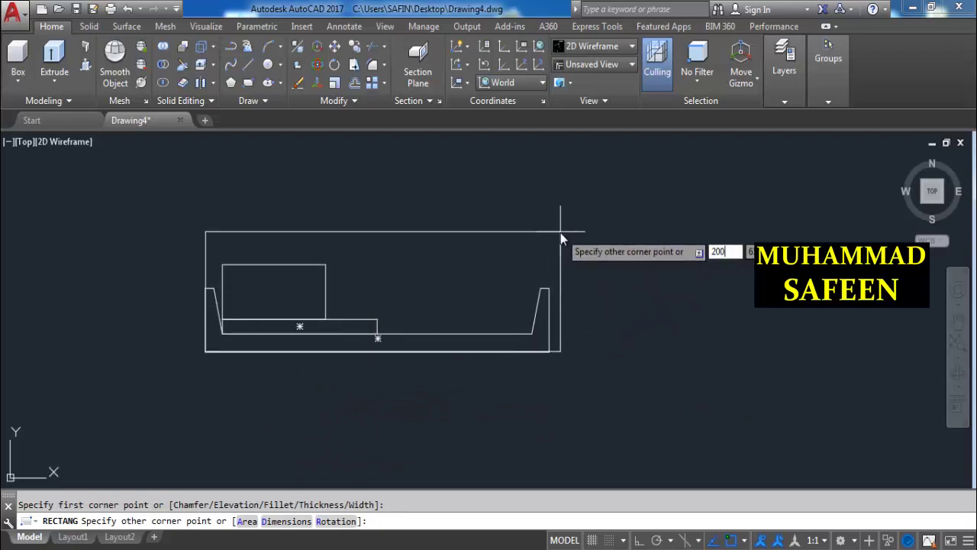
key("Tab")
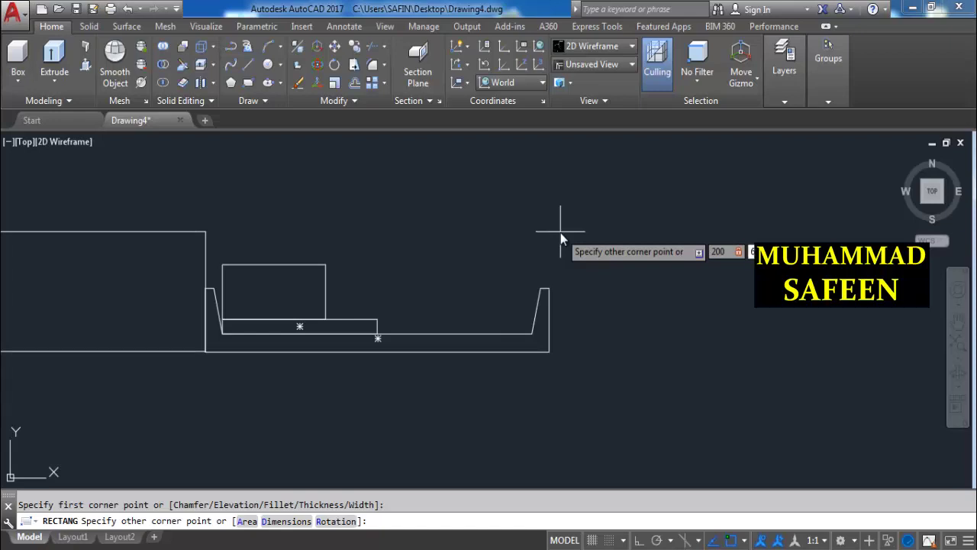
key("Return")
key("Return")
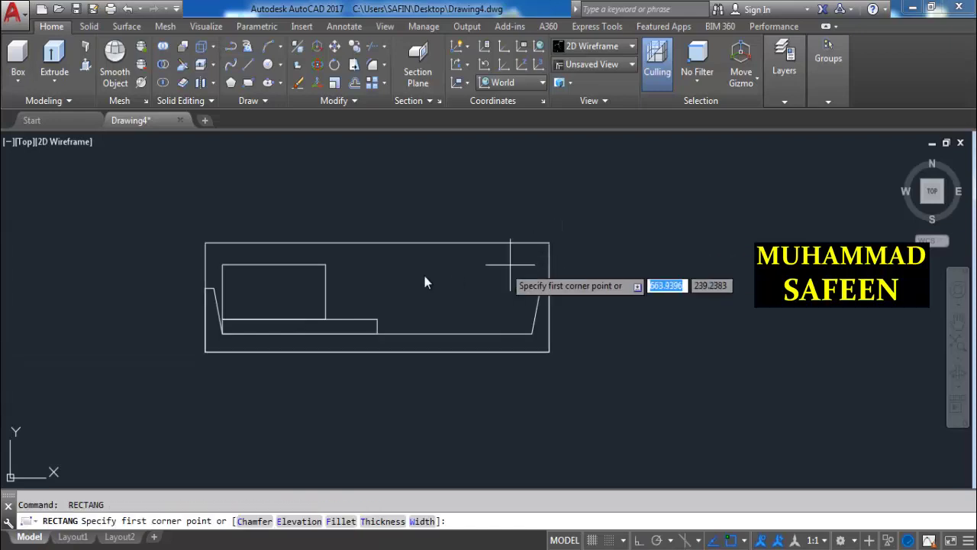
scroll(336, 288, "up", 2)
key("Return")
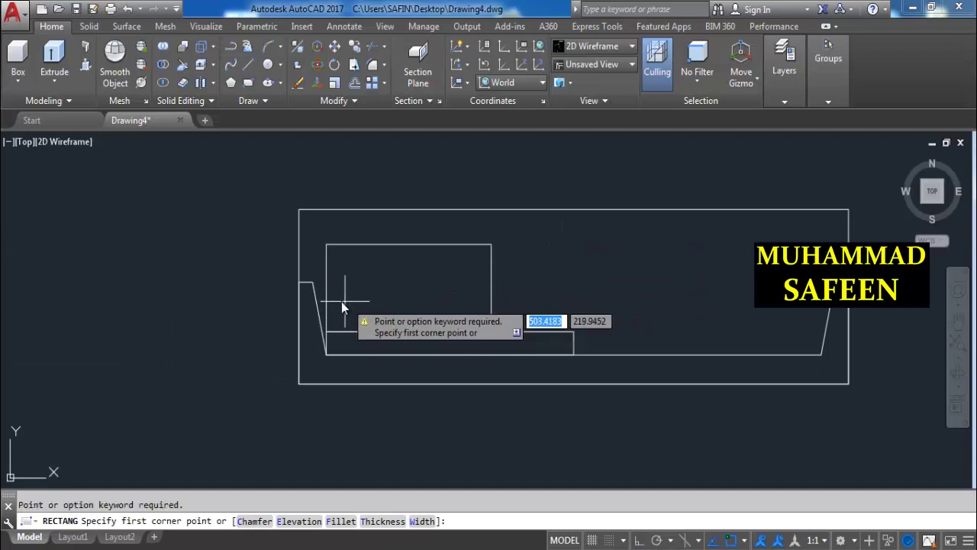
scroll(341, 302, "up", 2)
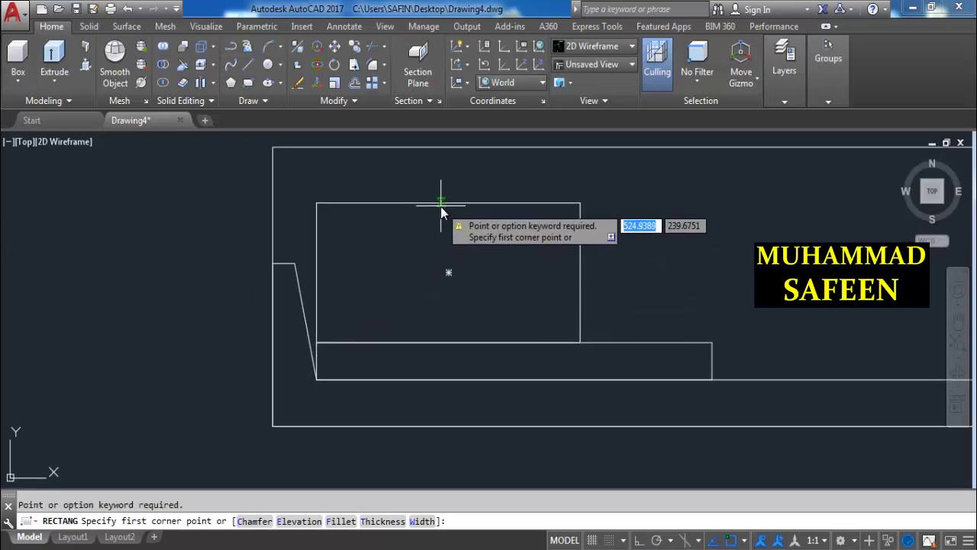
key("Escape")
middle_click_drag(535, 201, 526, 232)
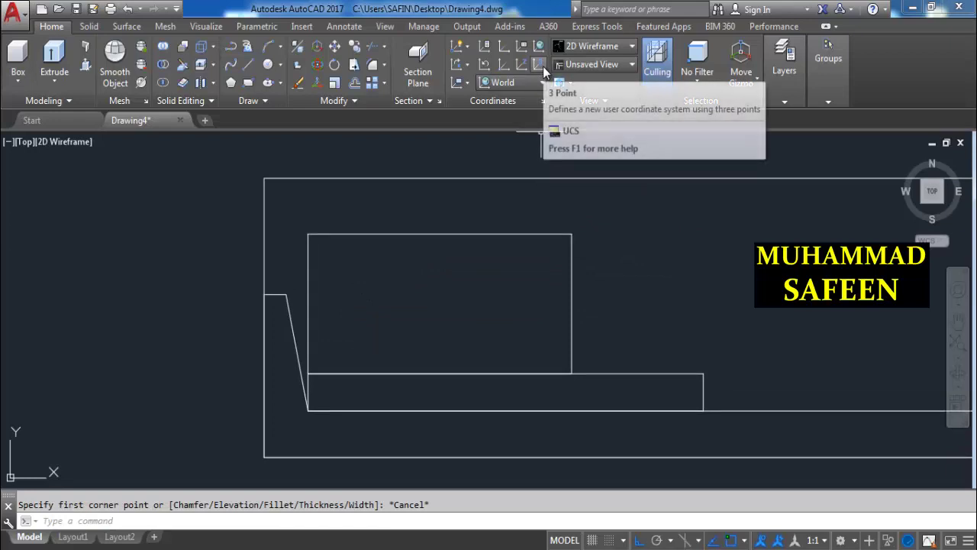
Define a 3-point UCS aligned with the slanted armrest line.
left_click(543, 66)
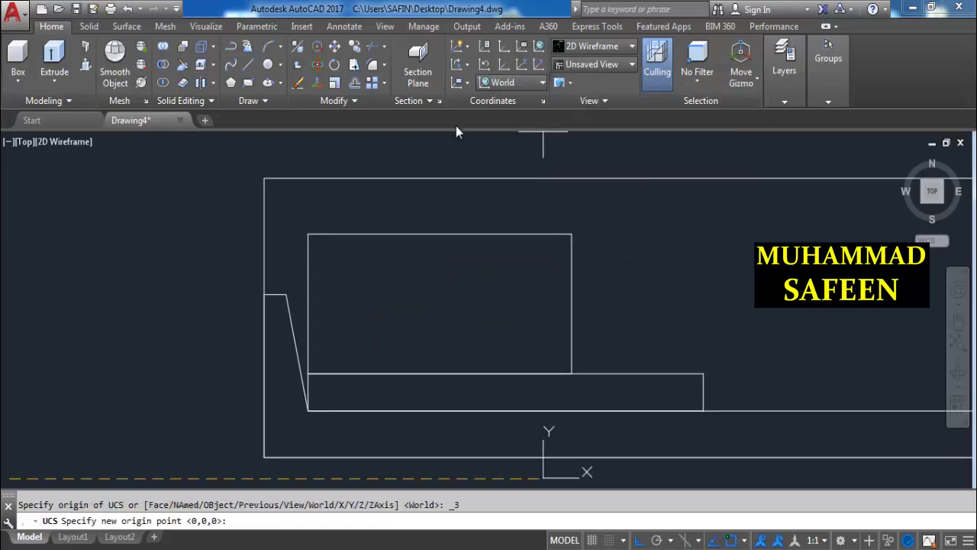
left_click(286, 295)
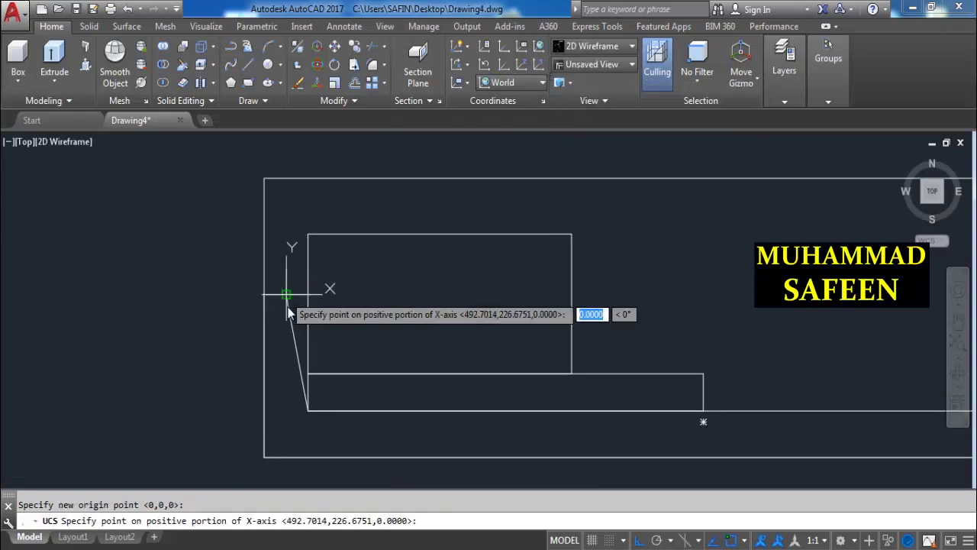
left_click(307, 410)
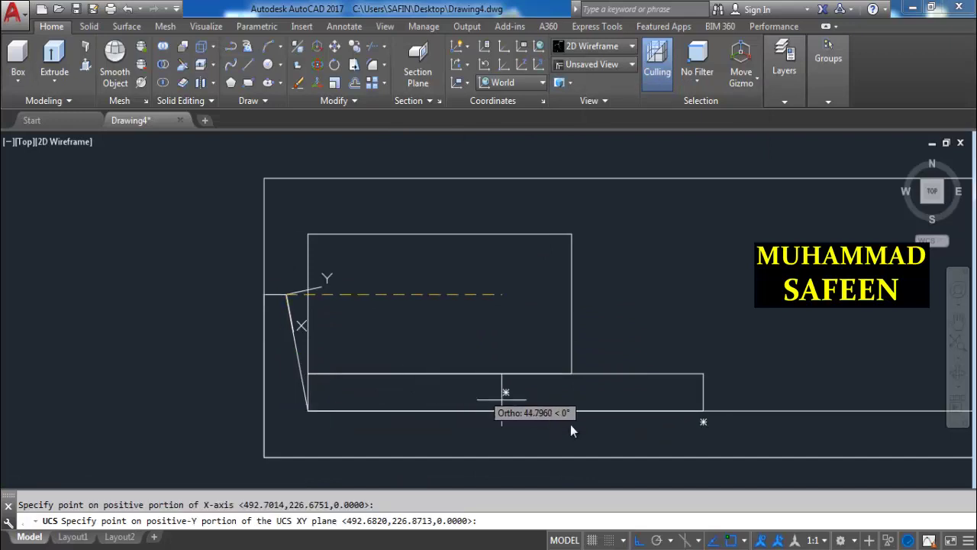
left_click(704, 411)
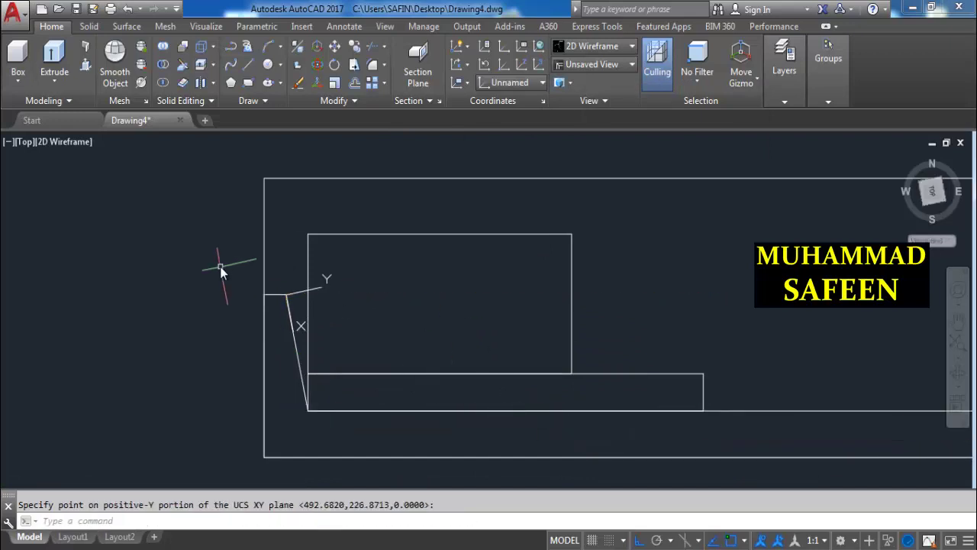
scroll(368, 321, "up", 2)
scroll(334, 283, "up", 1)
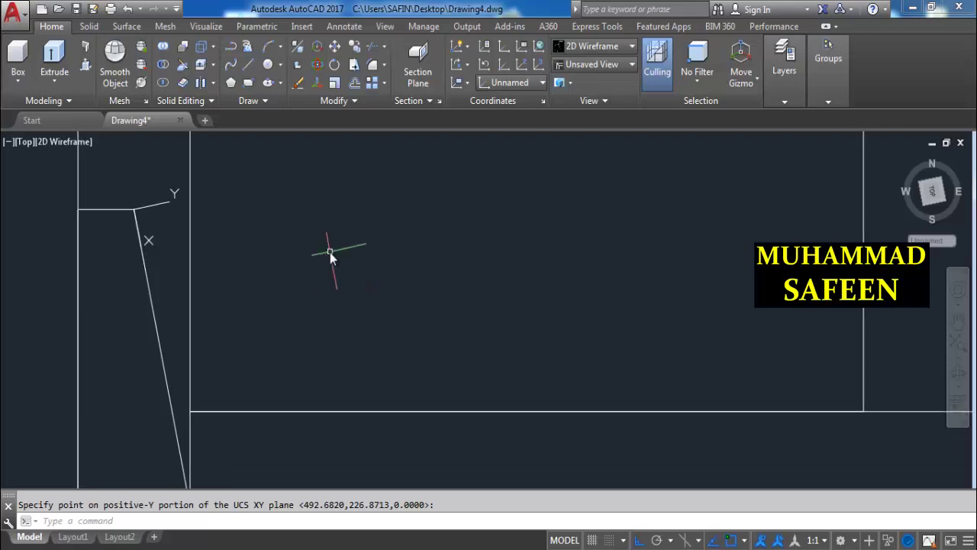
scroll(329, 252, "down", 2)
type("re")
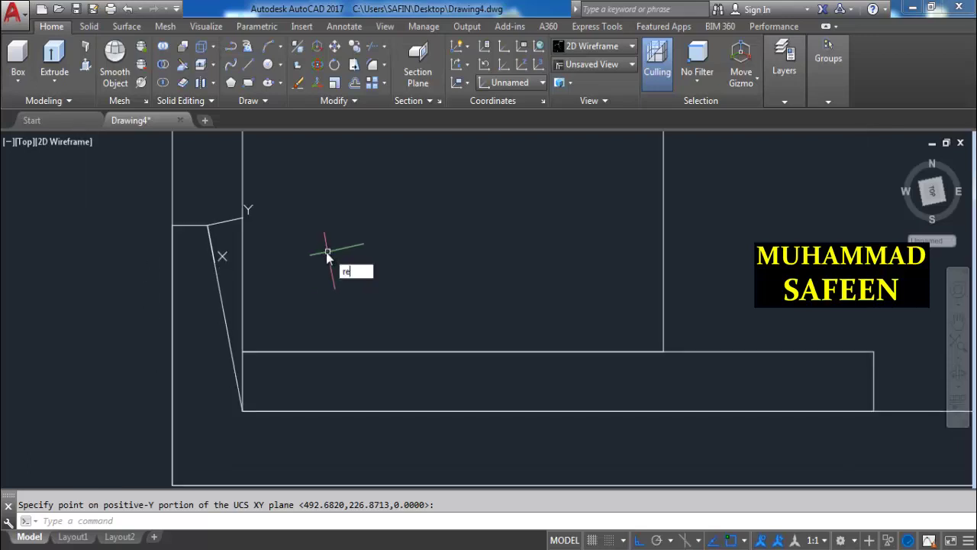
Draw a 30 by 8 rectangle at the slanted line's top in the tilted UCS.
type("c")
key("Return")
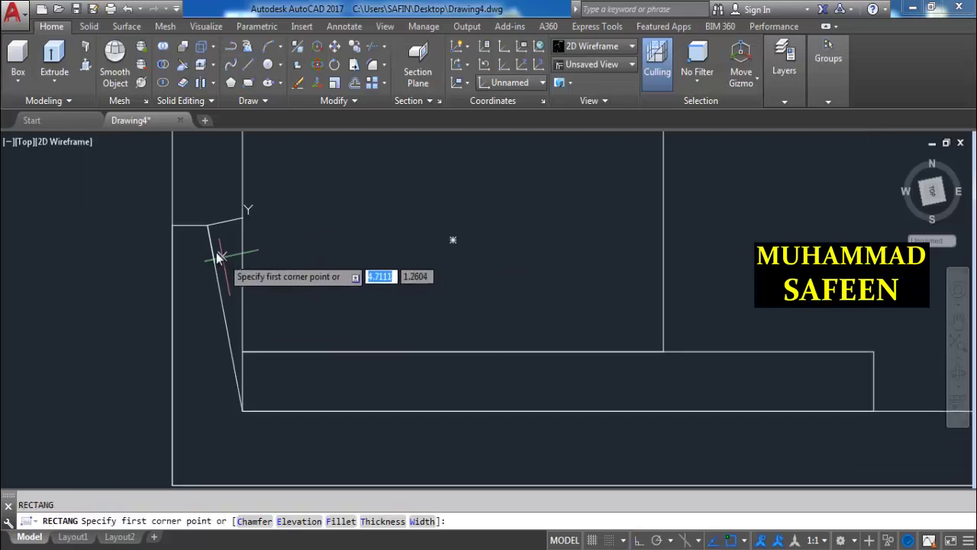
left_click(208, 225)
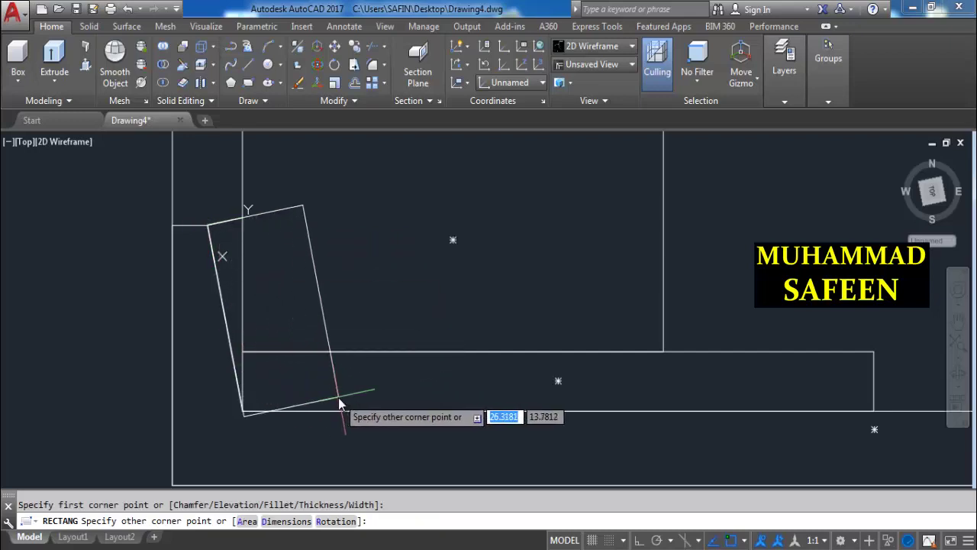
type("30")
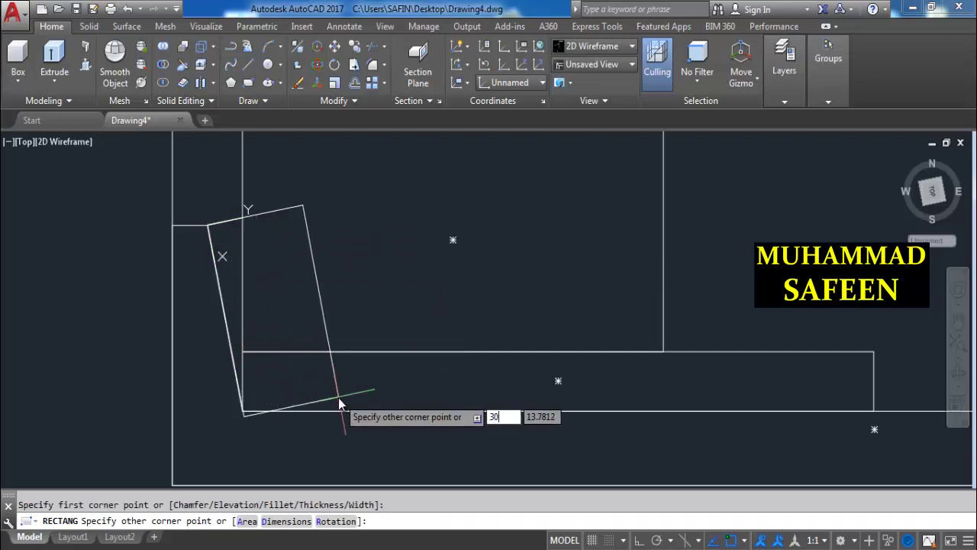
key("Tab")
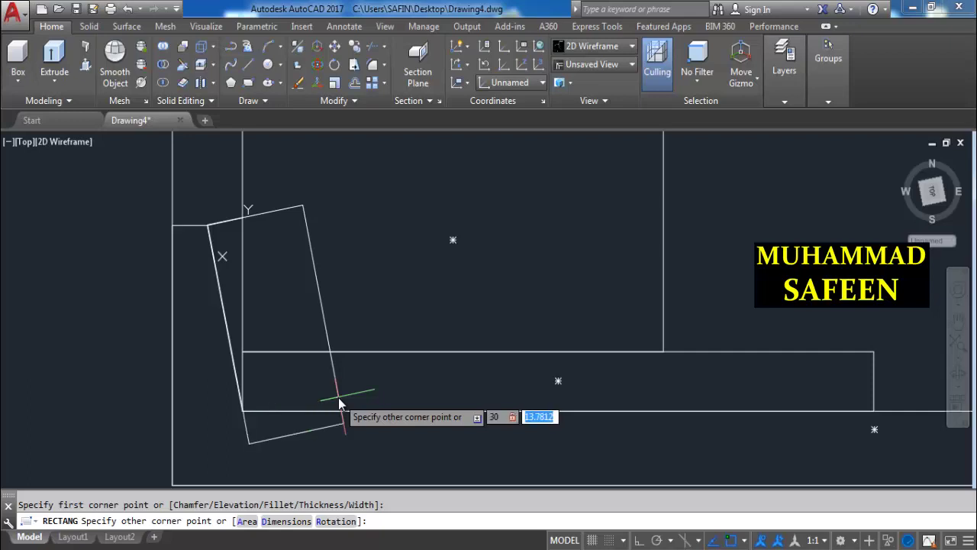
type("8")
key("Return")
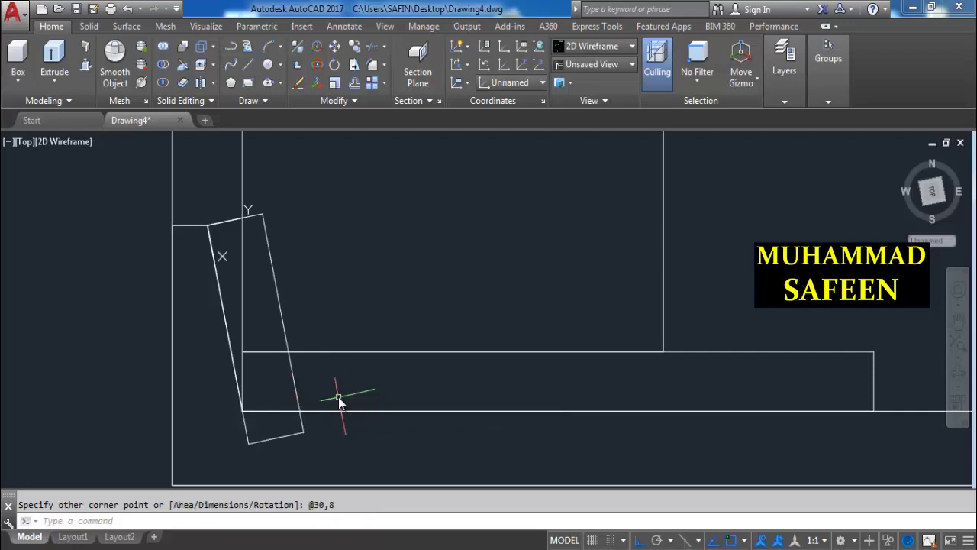
key("Escape")
Move the tilted rectangle by its bottom-left corner onto the seat strip's left end.
left_click(322, 389)
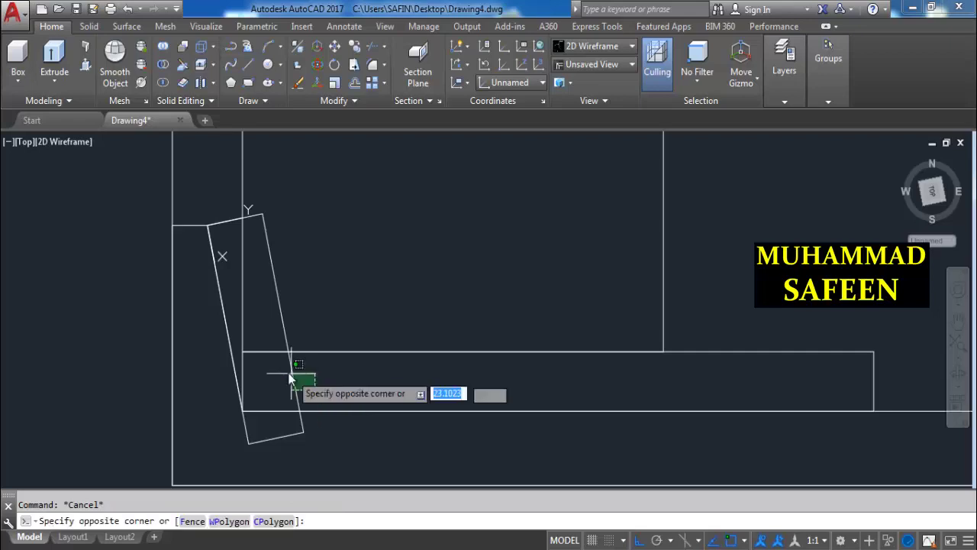
left_click(287, 374)
type("m")
key("Return")
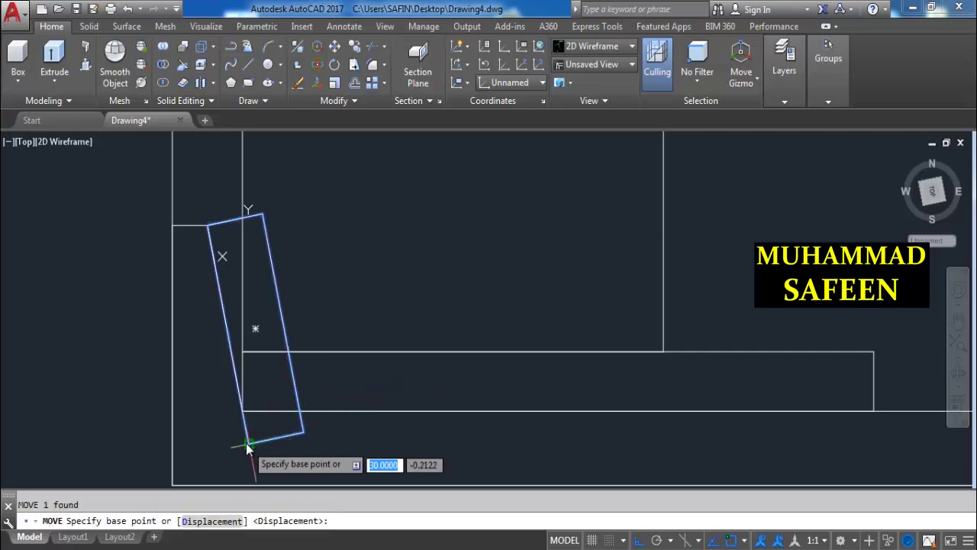
left_click(249, 442)
scroll(249, 447, "up", 5)
scroll(226, 313, "down", 2)
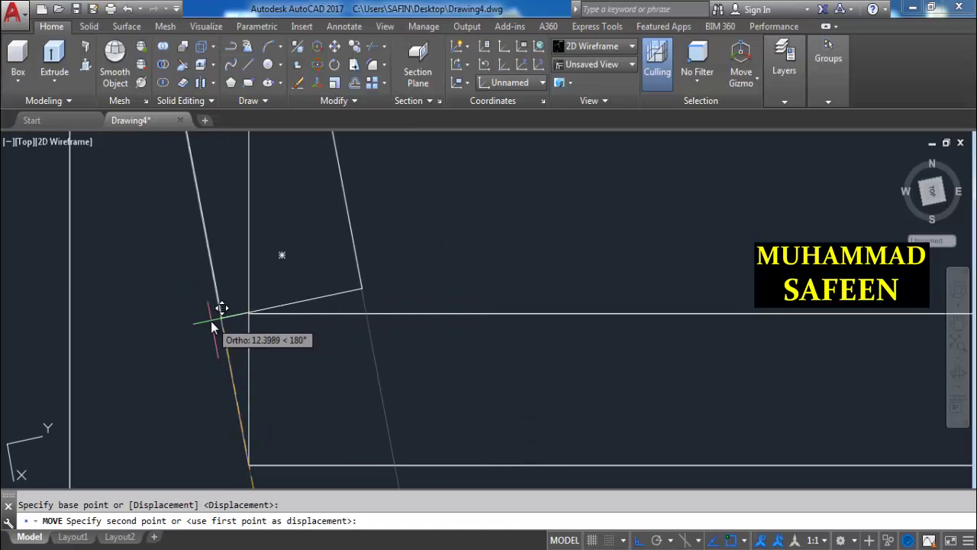
left_click(220, 312)
scroll(252, 341, "down", 2)
scroll(251, 412, "down", 1)
mouse_move(298, 365)
middle_mouse_down()
mouse_move(262, 227)
mouse_move(298, 288)
middle_mouse_up()
key("Escape")
scroll(325, 334, "down", 2)
scroll(263, 228, "down", 2)
scroll(283, 229, "up", 2)
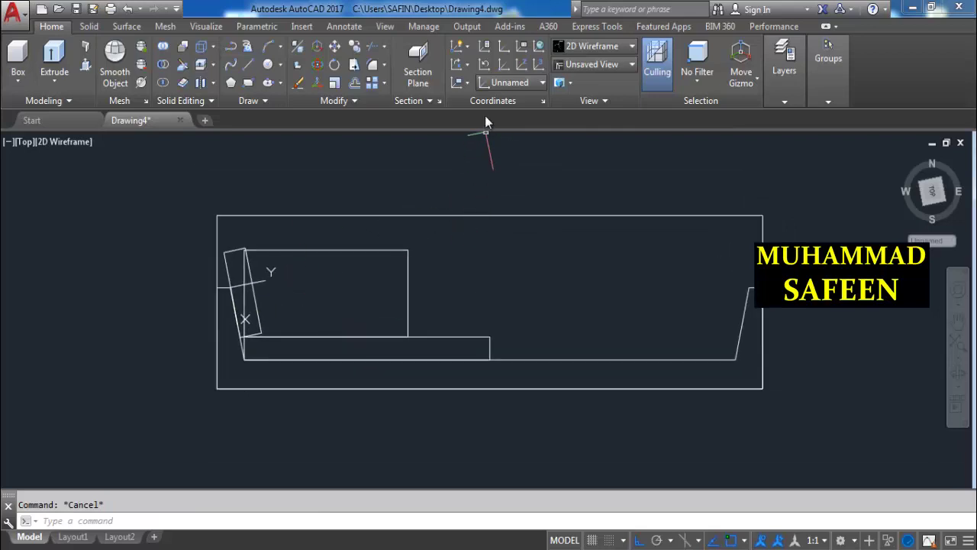
Switch the coordinate system back to World.
left_click(533, 84)
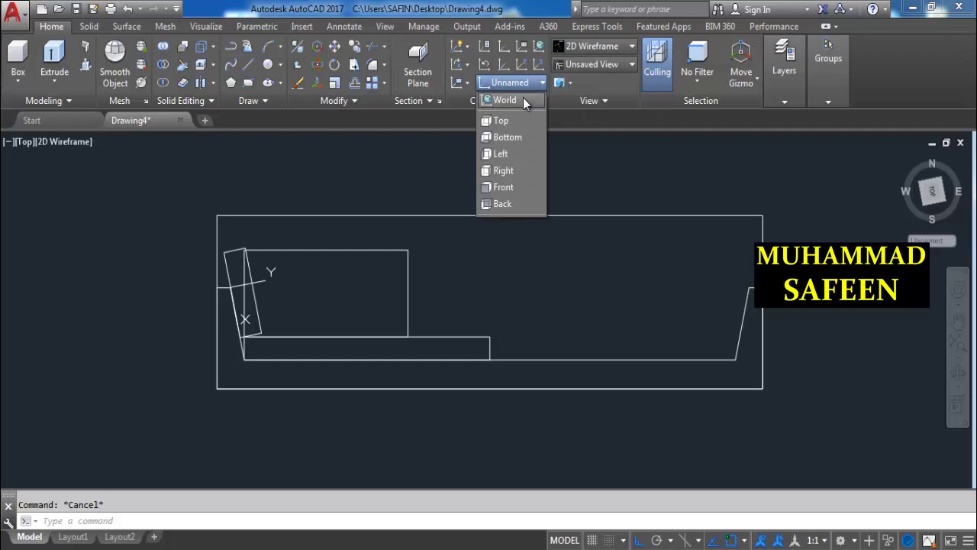
left_click(523, 100)
scroll(496, 218, "down", 2)
scroll(421, 251, "down", 3)
scroll(410, 256, "up", 3)
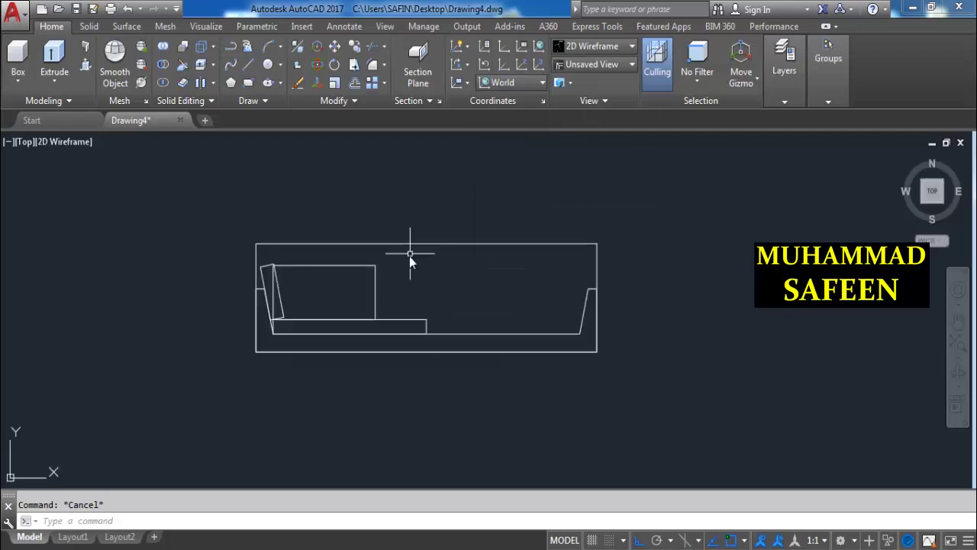
scroll(409, 255, "down", 1)
scroll(422, 274, "up", 1)
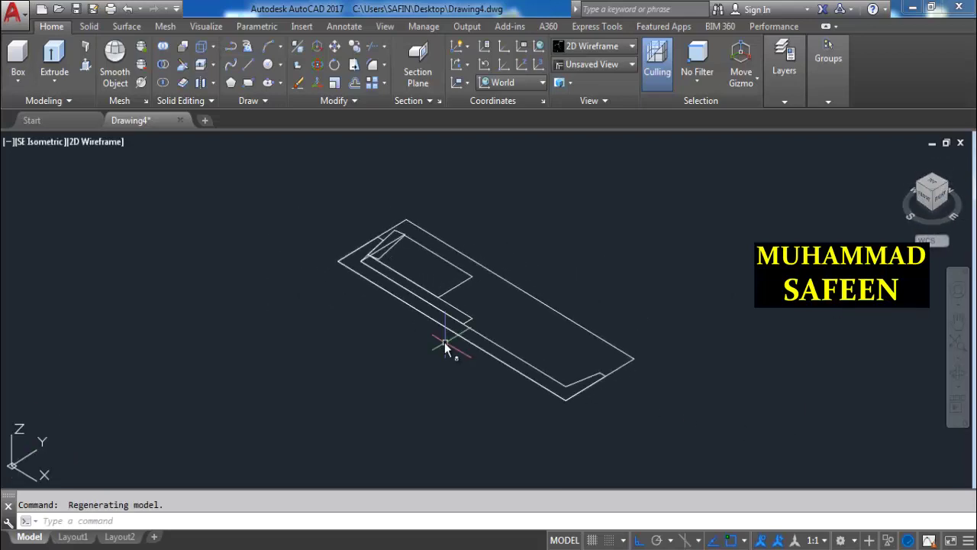
Rotate the whole sofa profile 90° about the X axis with 3DROTATE.
left_click(323, 67)
left_click(529, 455)
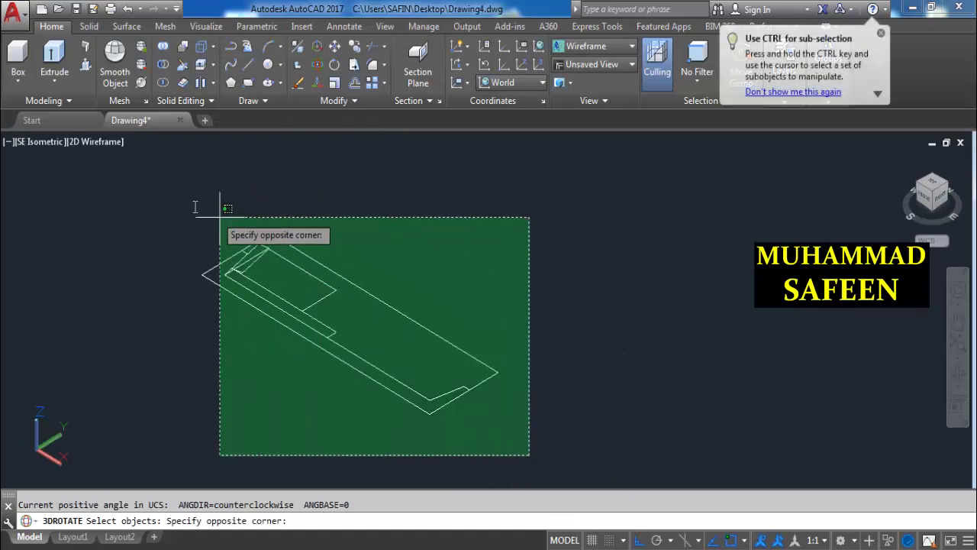
left_click(183, 198)
key("Return")
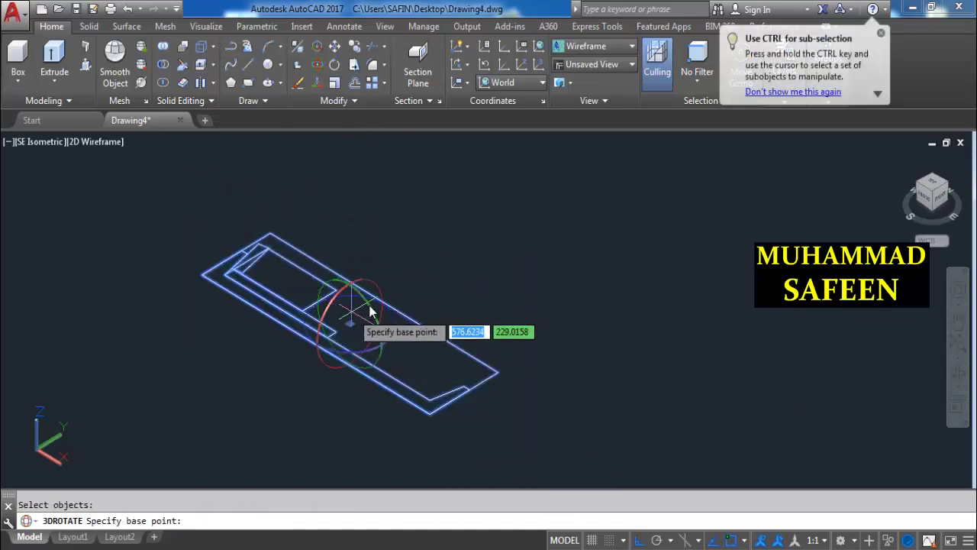
left_click(369, 311)
left_click(382, 294)
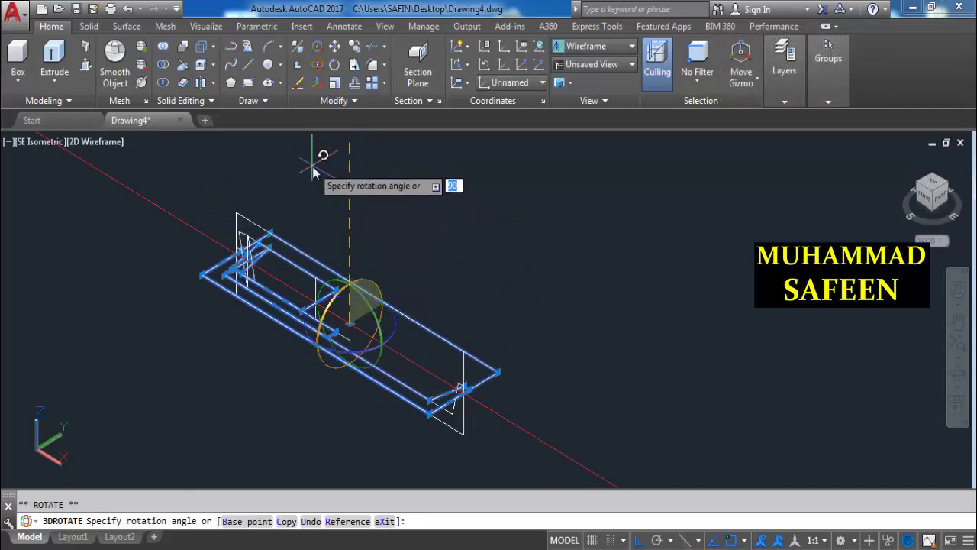
key("Return")
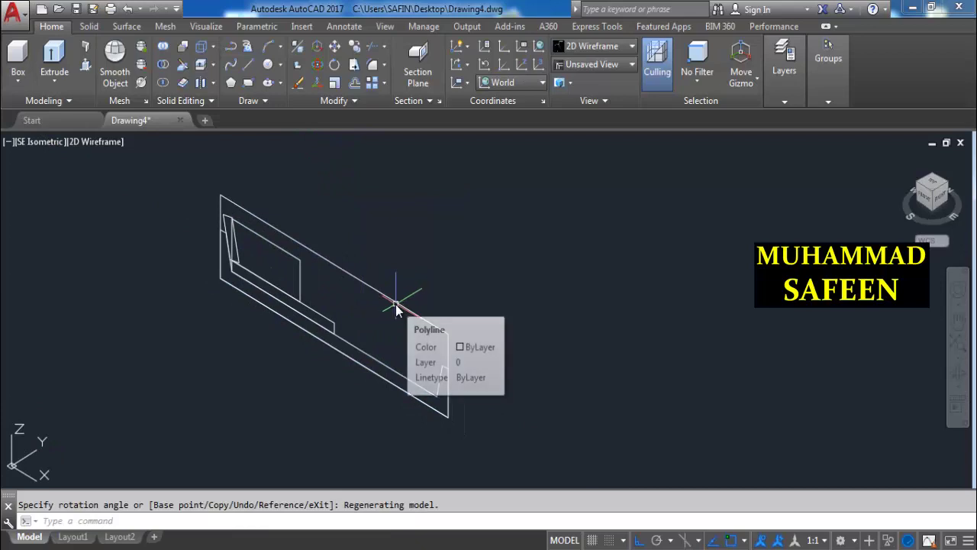
left_click(404, 310)
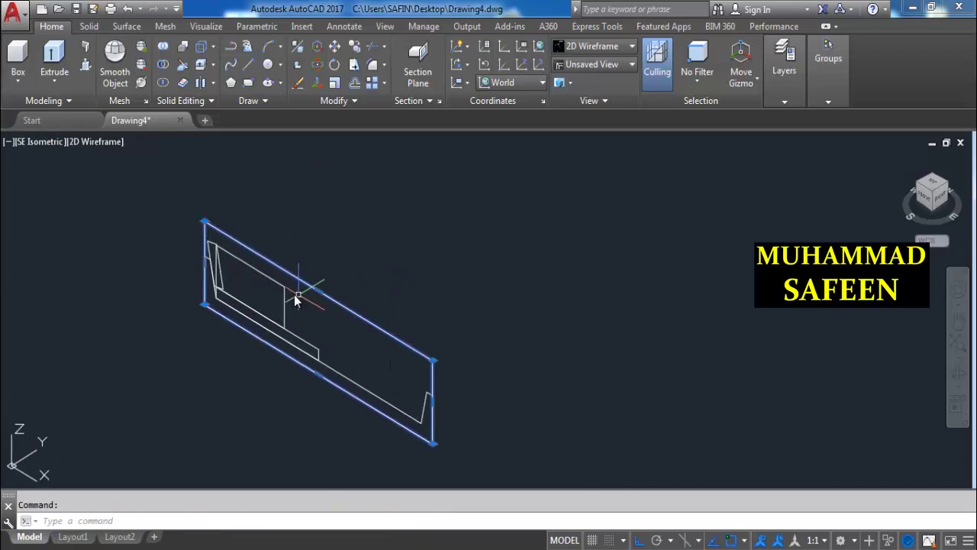
Move the back-panel rectangle and its inner rectangle 60 units back.
left_click(287, 296)
type("M")
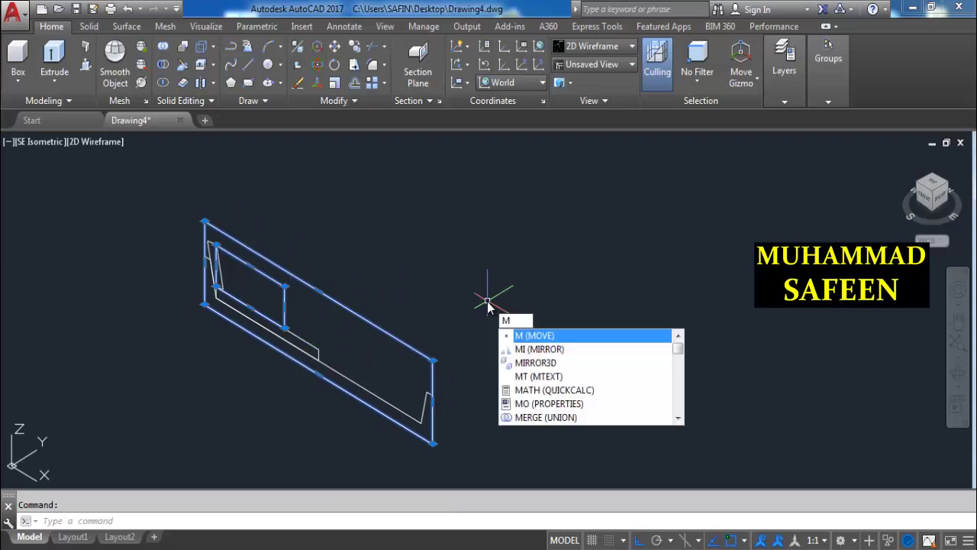
key("Return")
left_click(450, 450)
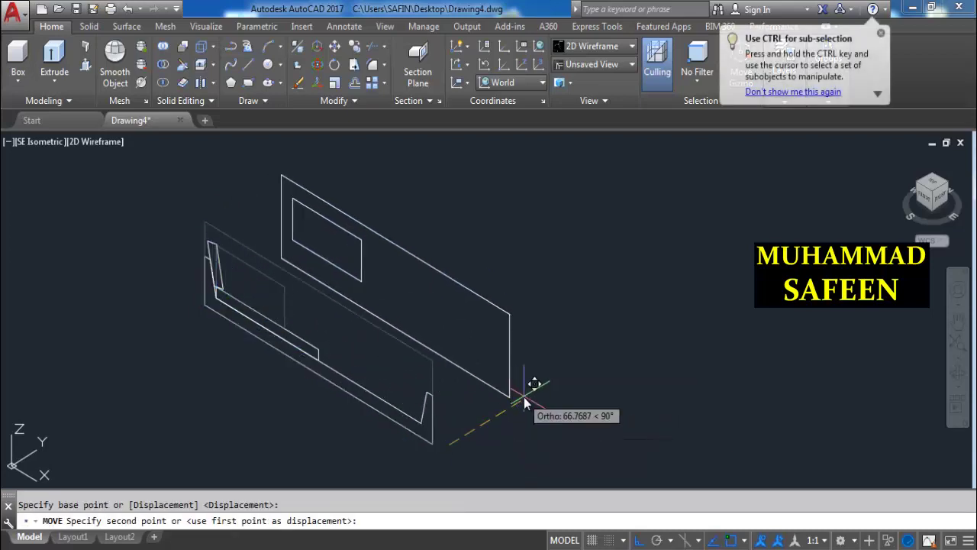
type("6")
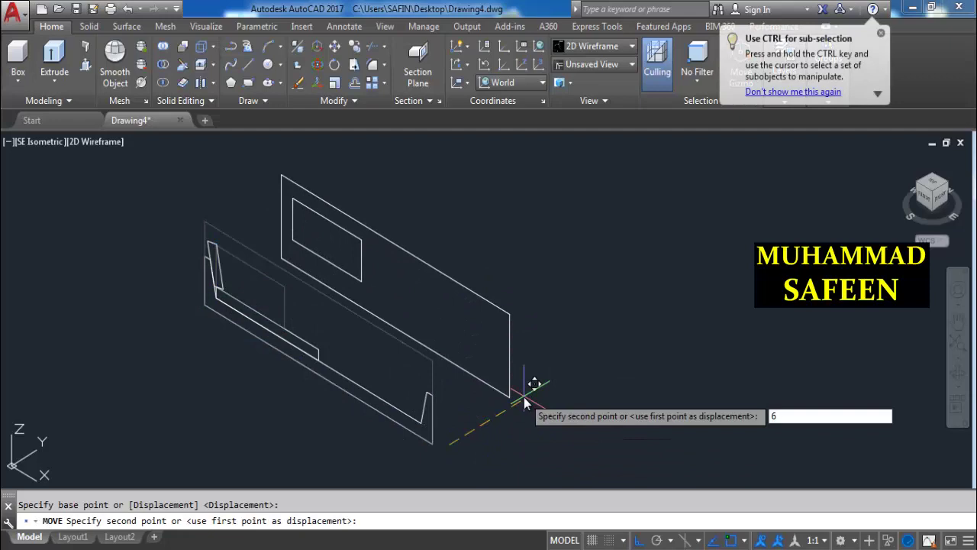
type("0")
key("Return")
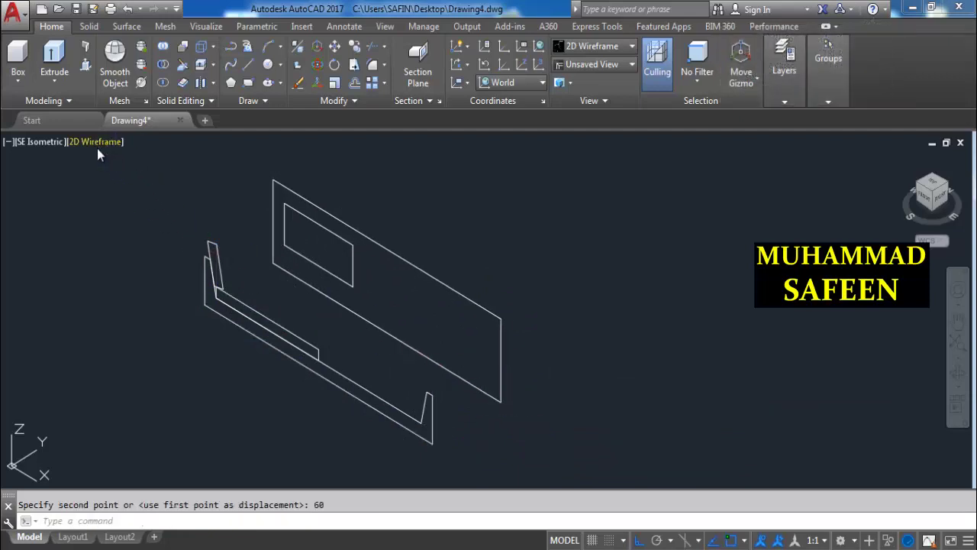
middle_click_drag(197, 268, 237, 281)
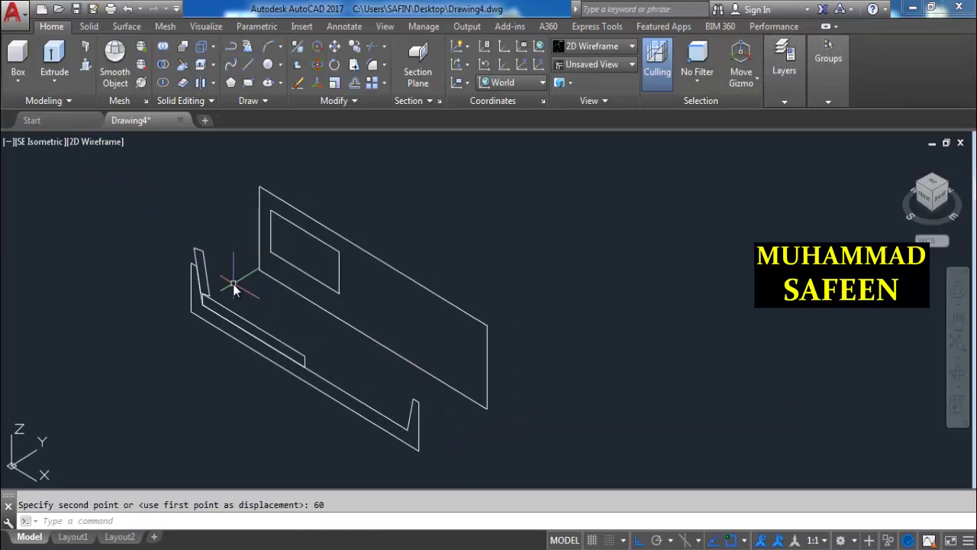
key("Escape")
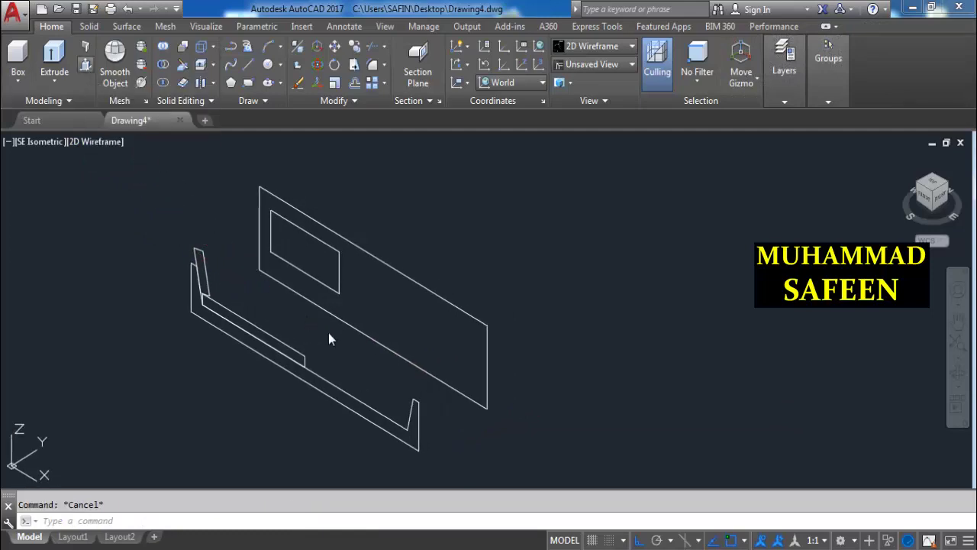
Press-pull the back panel 10 thick and extrude the inner rectangle into a block.
key("ctrl+shift+e")
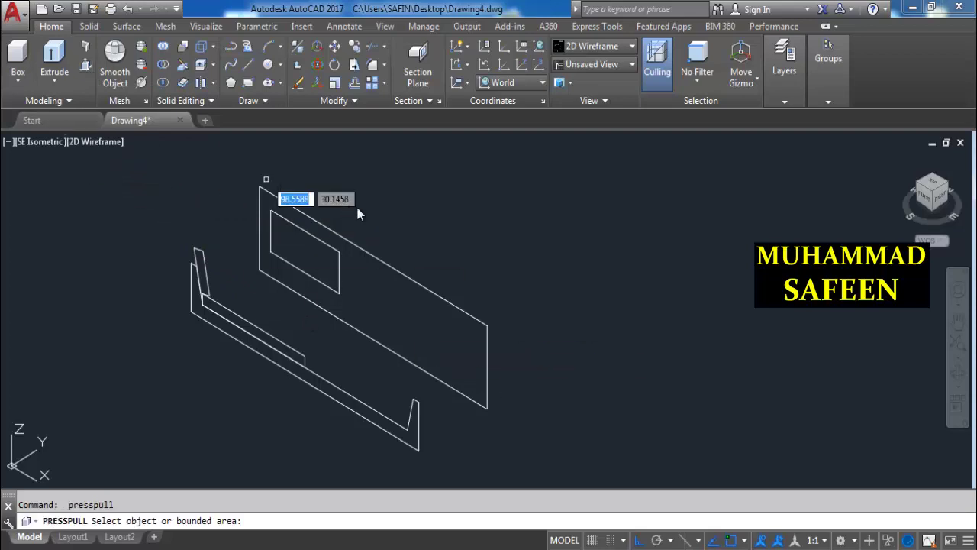
left_click(411, 279)
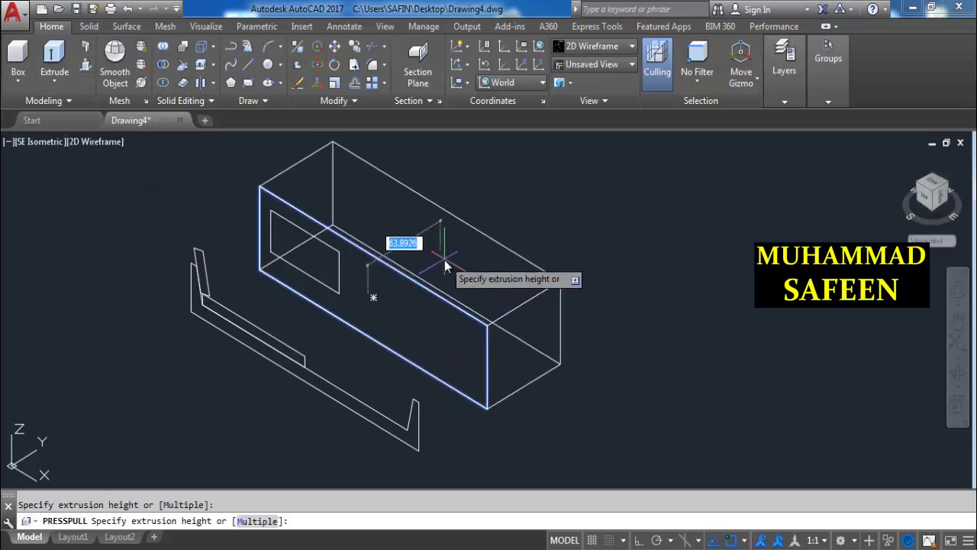
type("10")
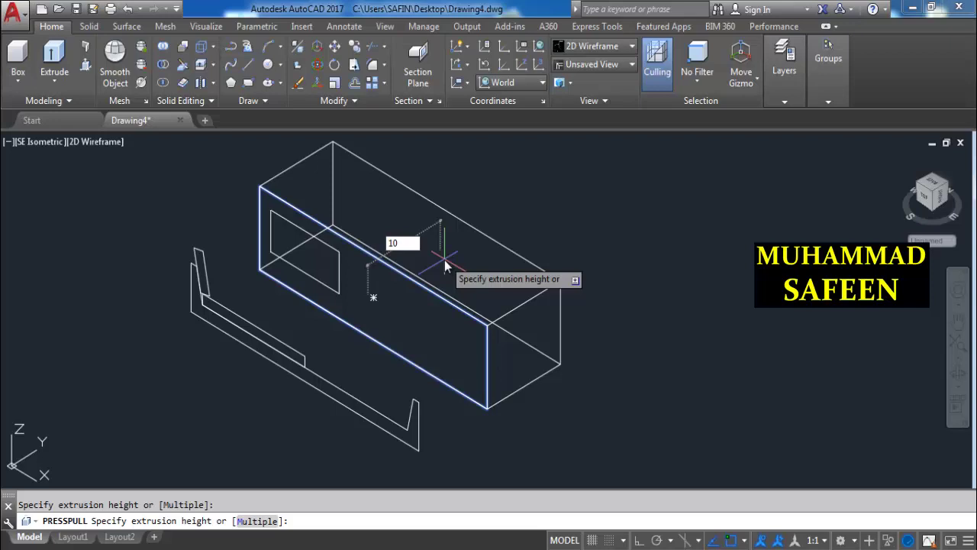
key("Return")
left_click(340, 273)
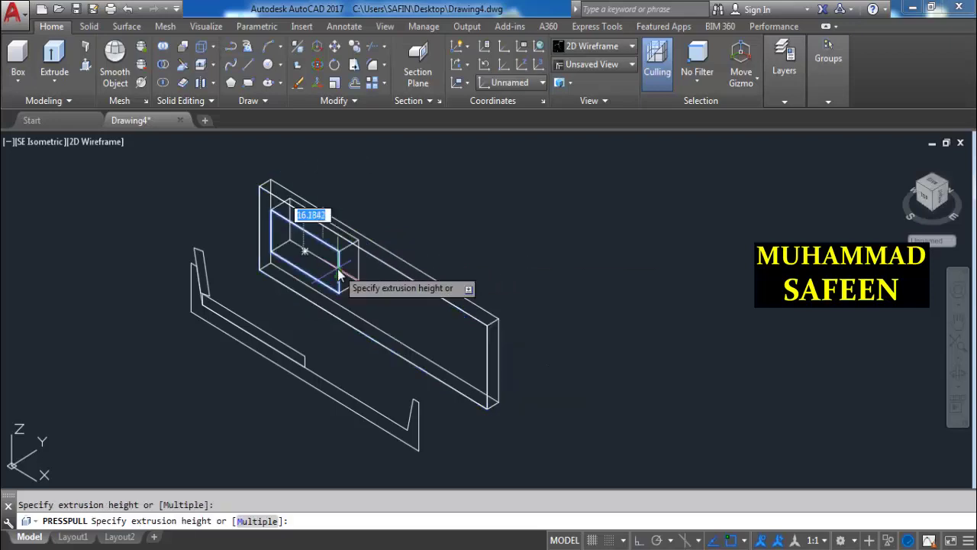
left_click(308, 303)
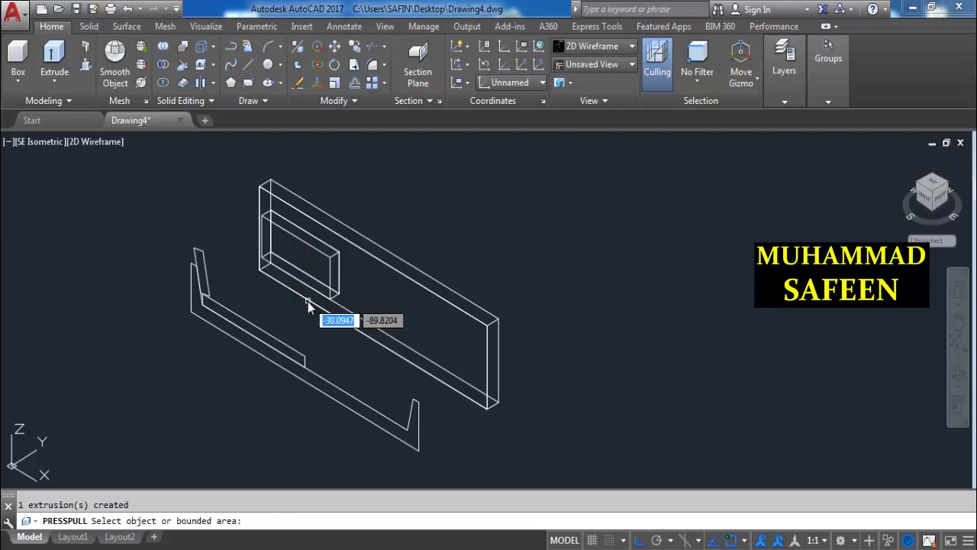
Press-pull the seat cushion 60, the left armrest 52 and the L-shaped base 60.
left_click(294, 347)
type("60")
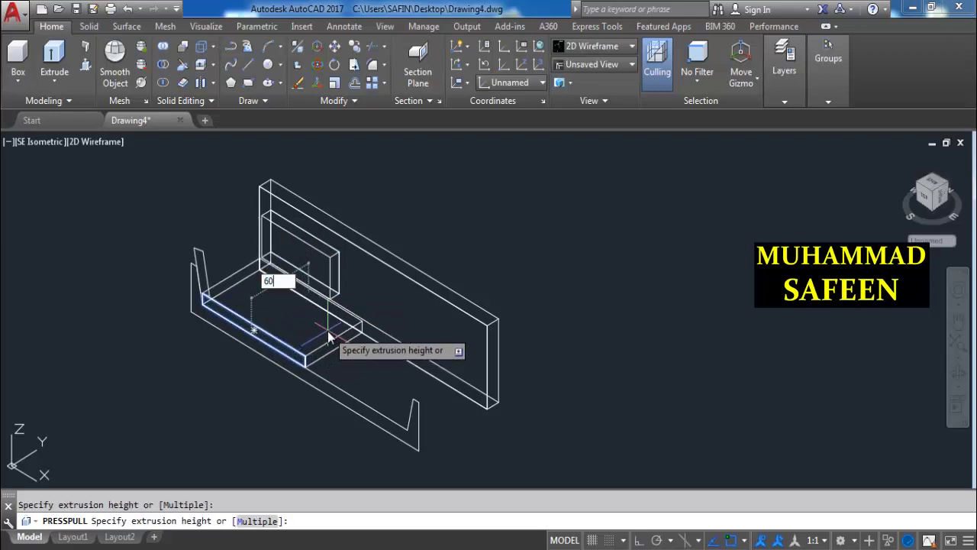
key("Return")
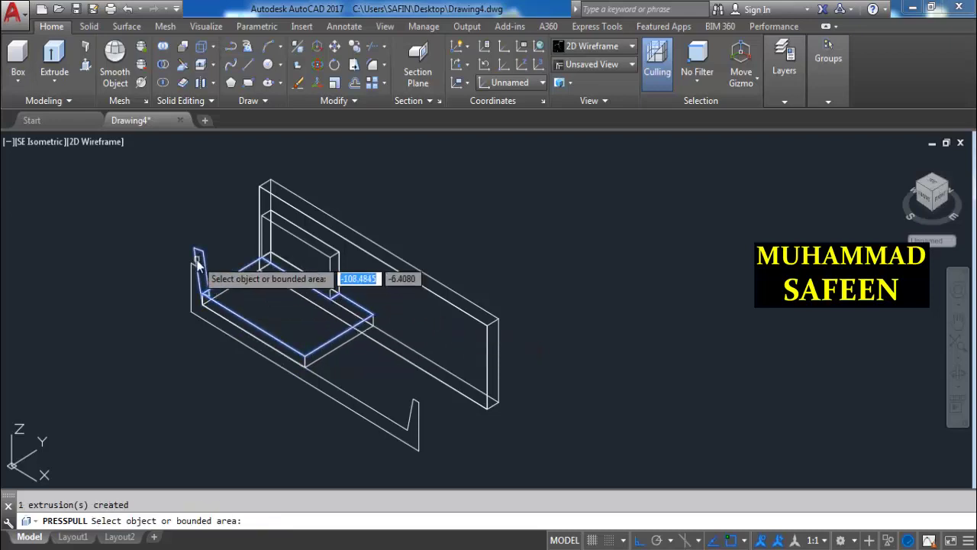
left_click(200, 270)
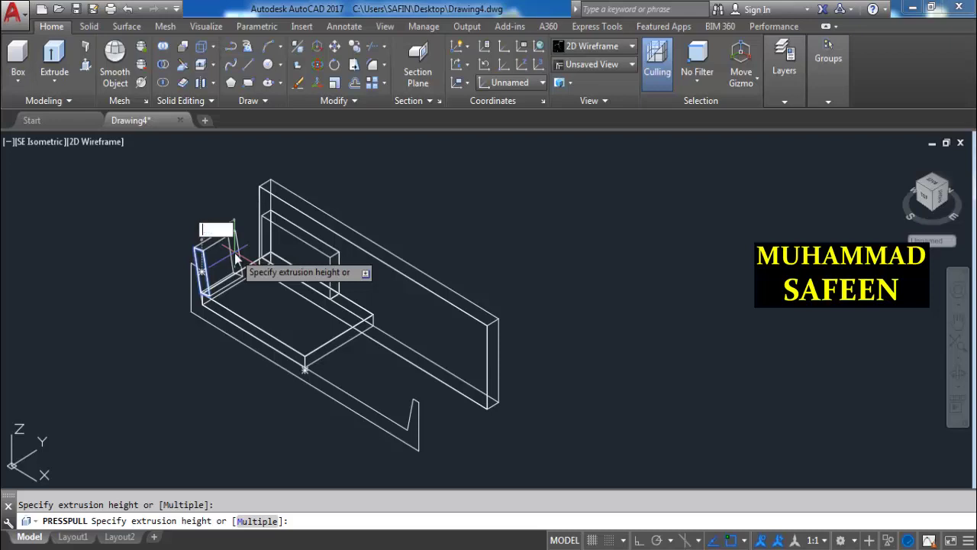
type("52")
key("Return")
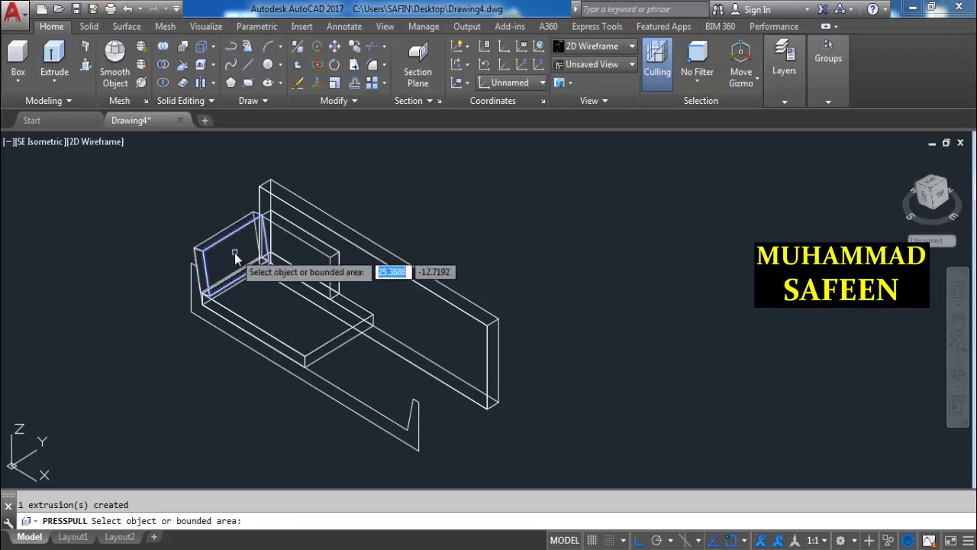
left_click(391, 416)
type("60")
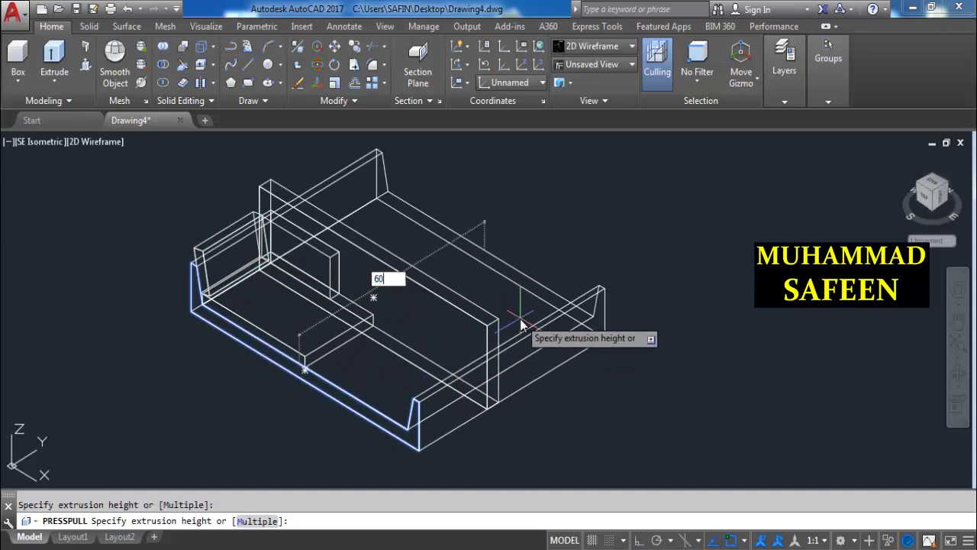
key("Return")
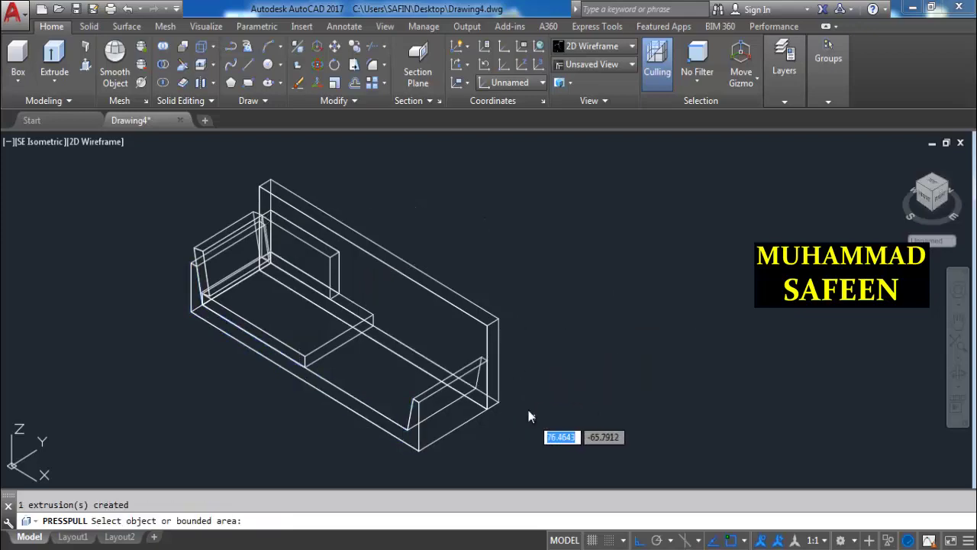
mouse_move(415, 359)
middle_mouse_down("shift")
mouse_move(465, 340)
mouse_move(447, 333)
middle_mouse_up("shift")
Switch to the Realistic visual style and reposition the sofa to show the back panel and seat.
key("Return")
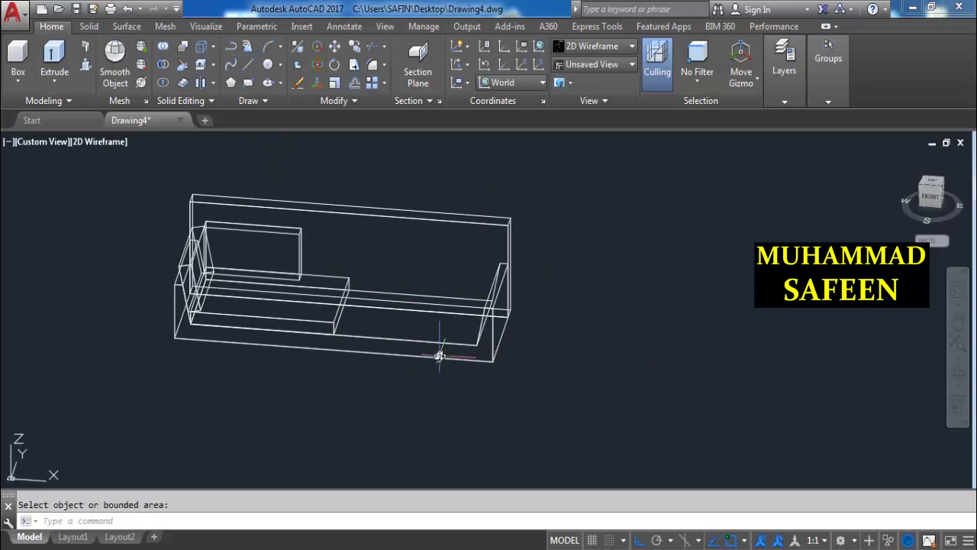
left_click(117, 148)
left_click(165, 230)
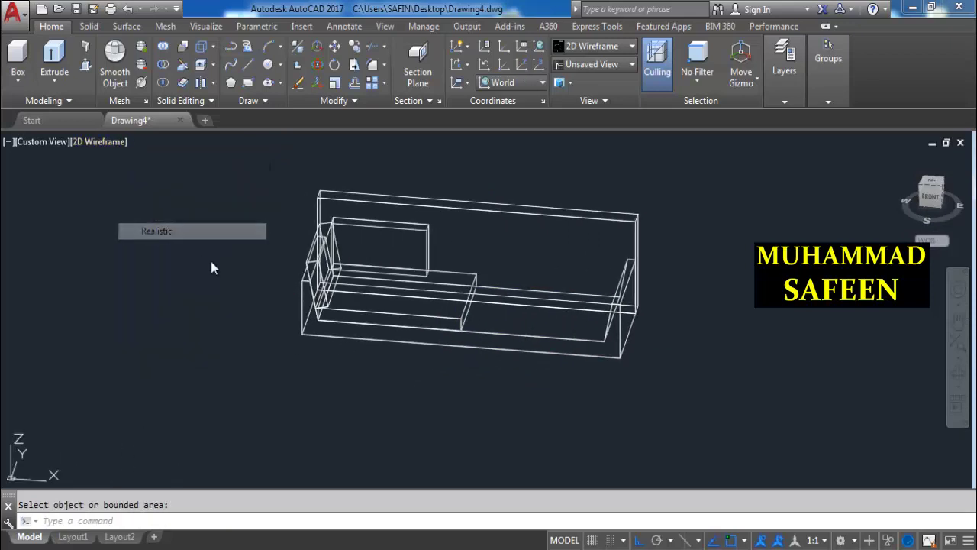
mouse_move(458, 359)
middle_mouse_down("shift")
mouse_move(346, 338)
mouse_move(466, 374)
middle_mouse_up("shift")
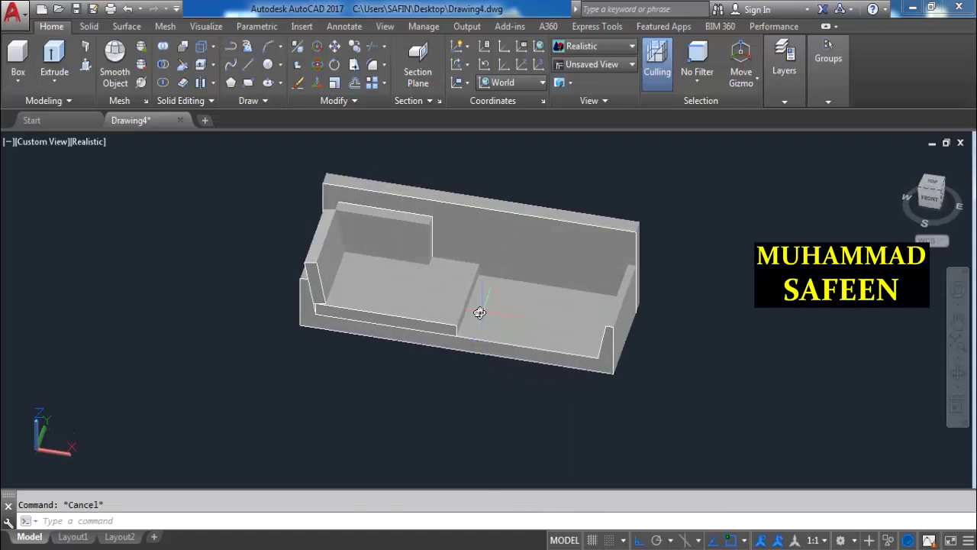
mouse_move(479, 312)
middle_mouse_down()
mouse_move(409, 324)
mouse_move(362, 310)
middle_mouse_up()
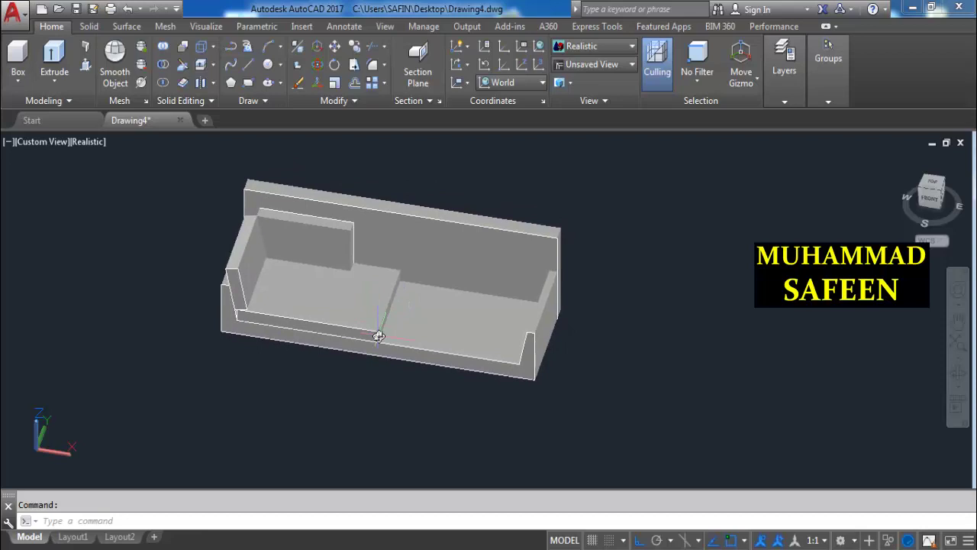
middle_click_drag(401, 370, 393, 356, "shift")
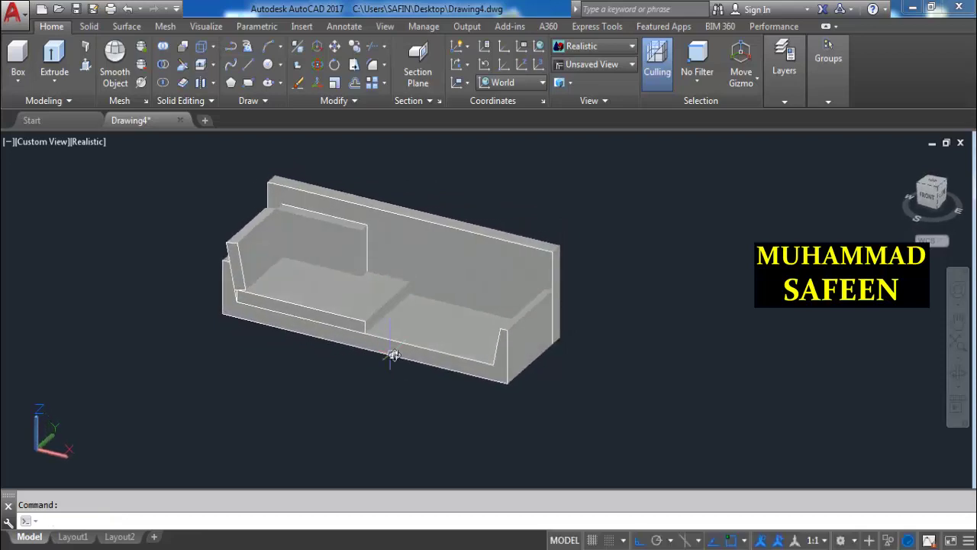
Isolate the sofa's back panel so only it is shown.
left_click(428, 265)
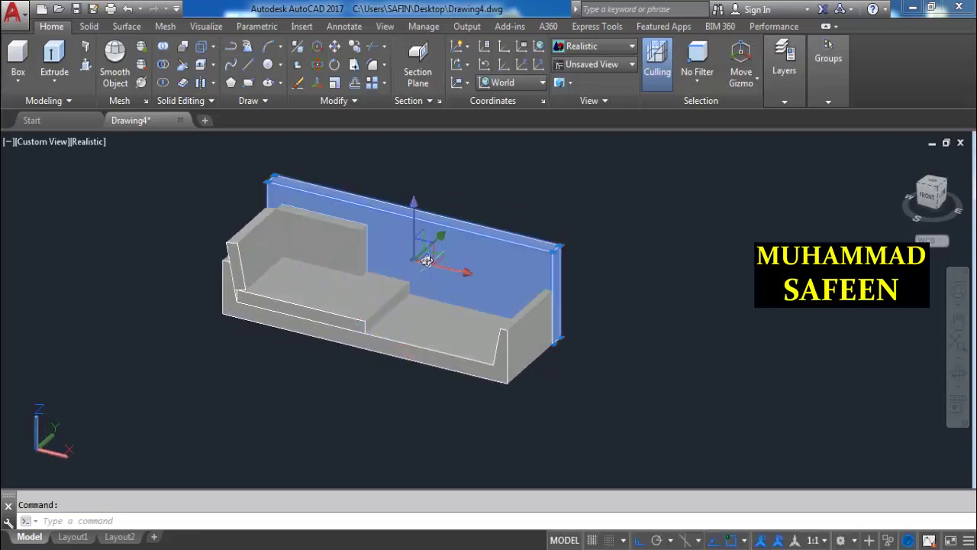
right_click(489, 271)
mouse_move(535, 249)
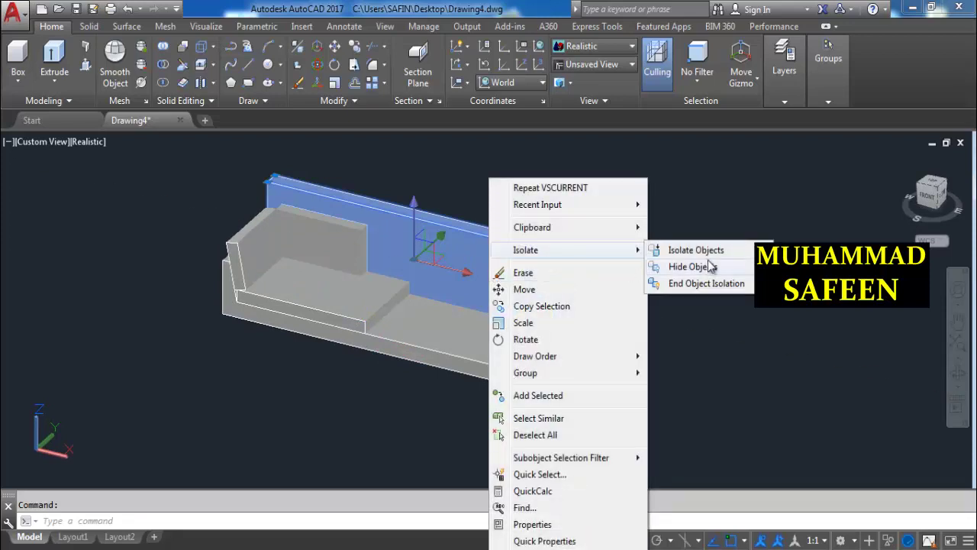
left_click(720, 251)
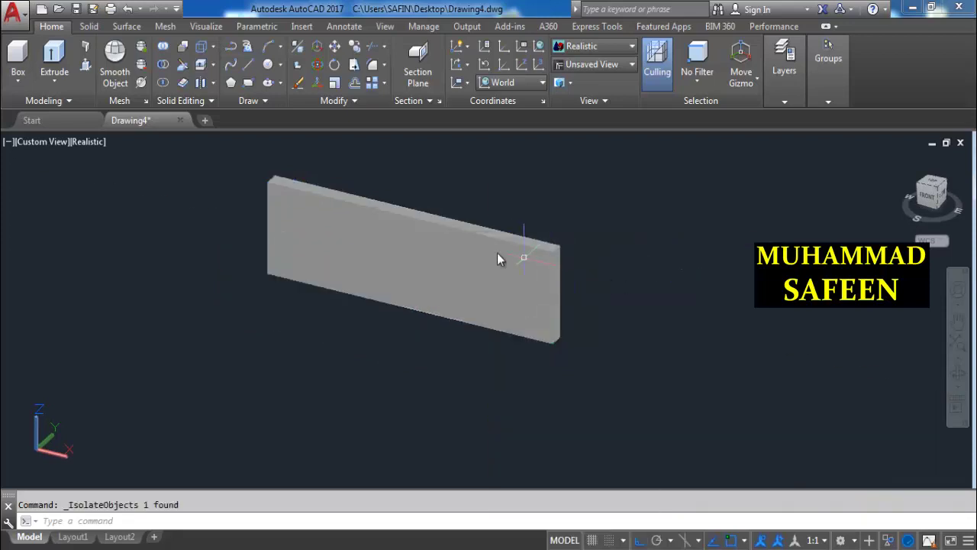
scroll(497, 253, "up", 2)
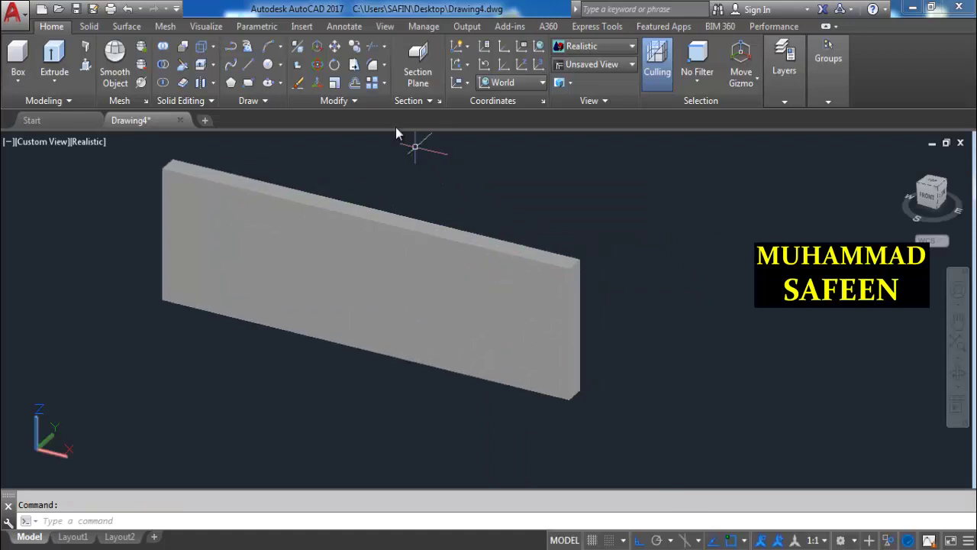
Fillet the back panel's top and vertical edges with a radius of 5.
left_click(373, 68)
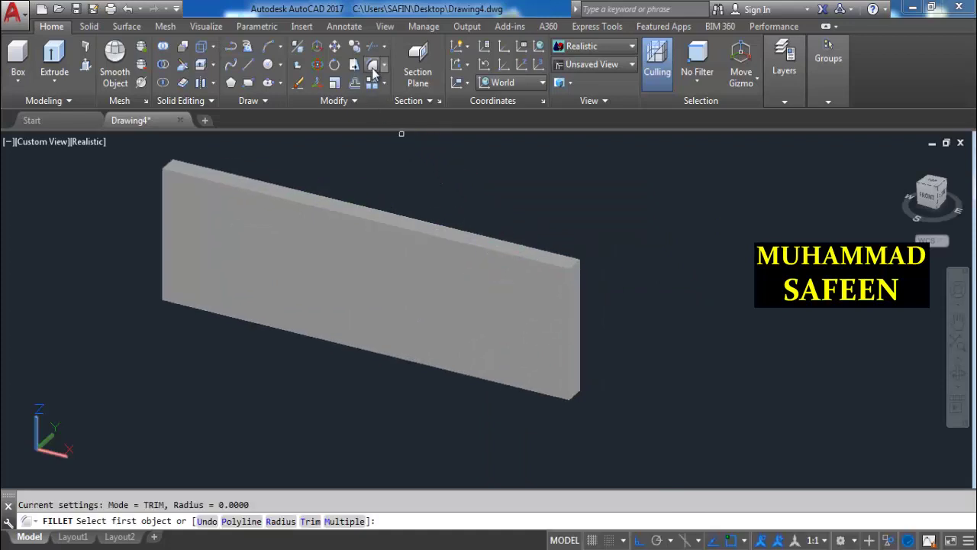
left_click(551, 264)
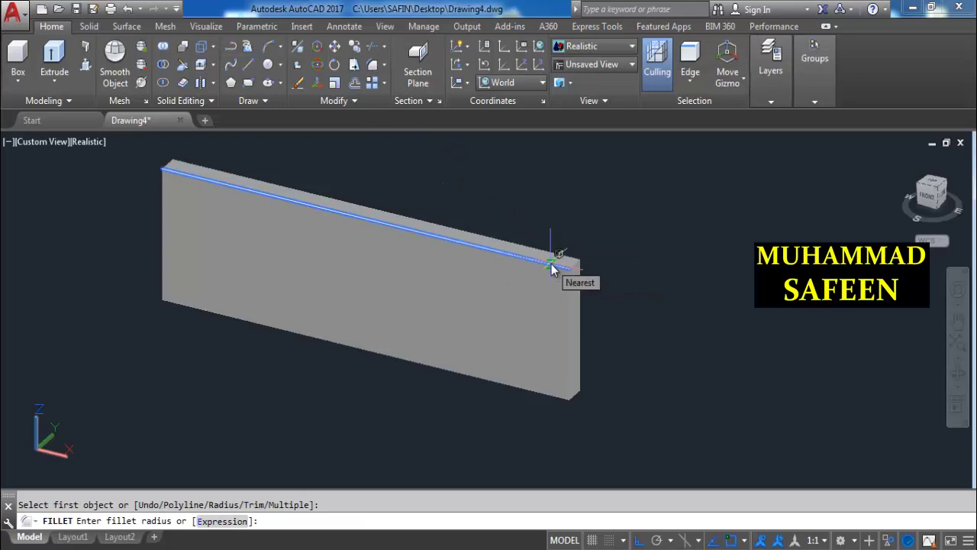
type("5")
key("Return")
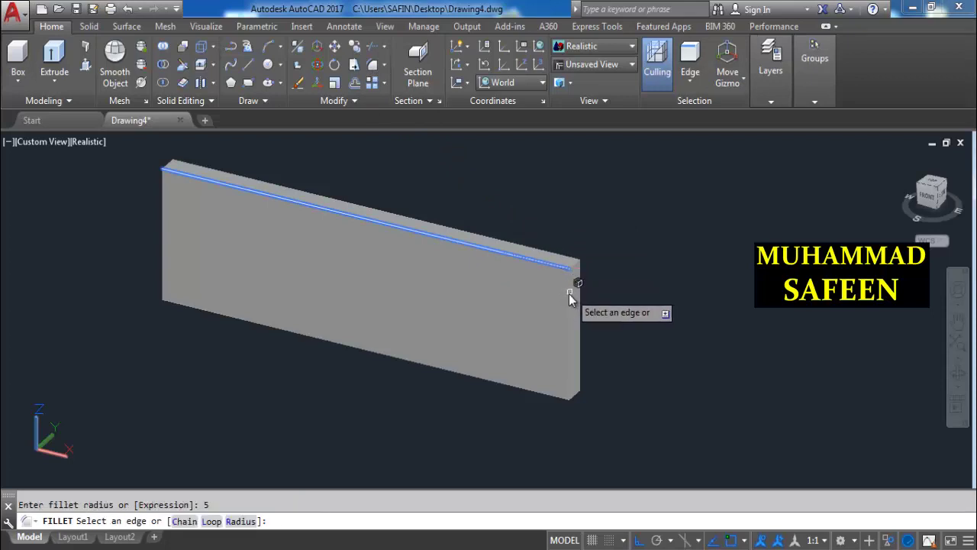
left_click(569, 294)
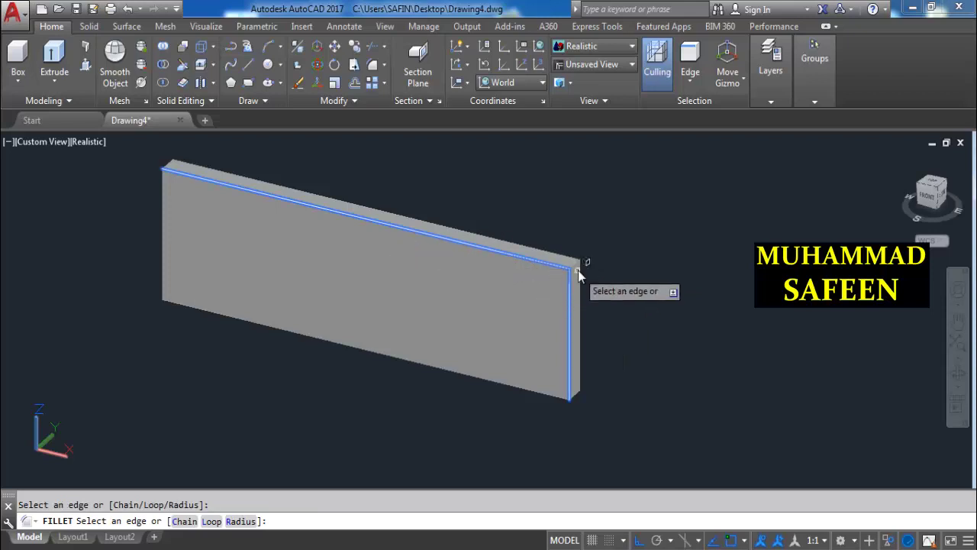
left_click(568, 260)
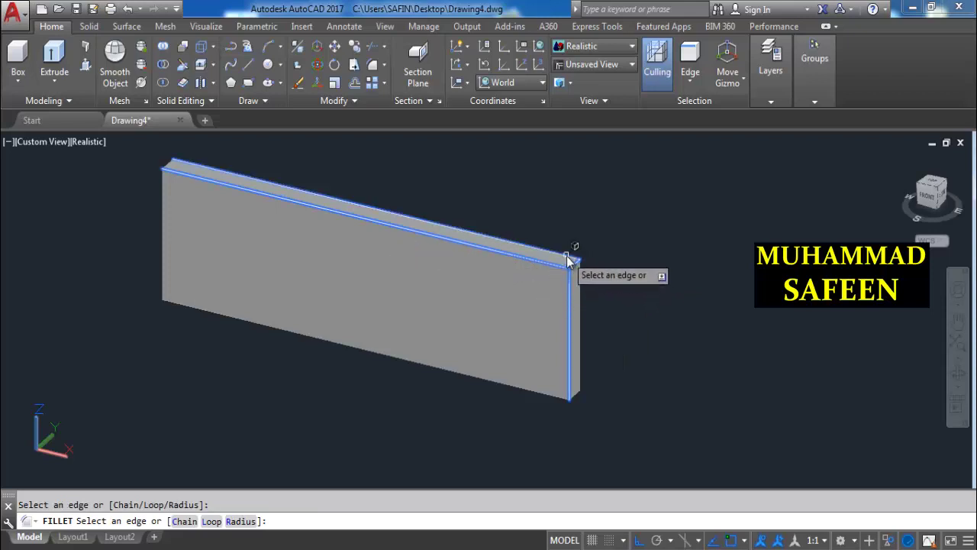
left_click(580, 296)
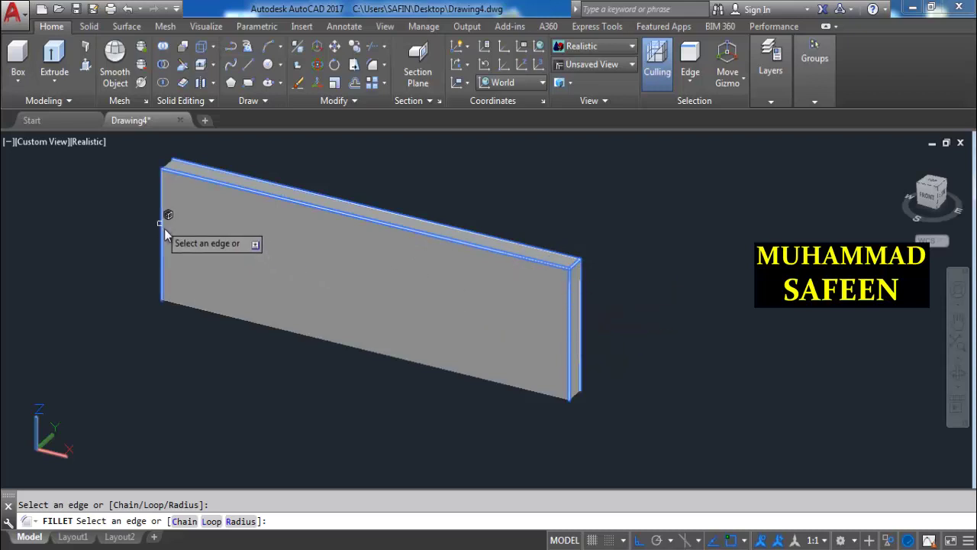
mouse_move(160, 243)
middle_mouse_down("shift")
mouse_move(245, 257)
mouse_move(110, 307)
middle_mouse_up("shift")
left_click(91, 300)
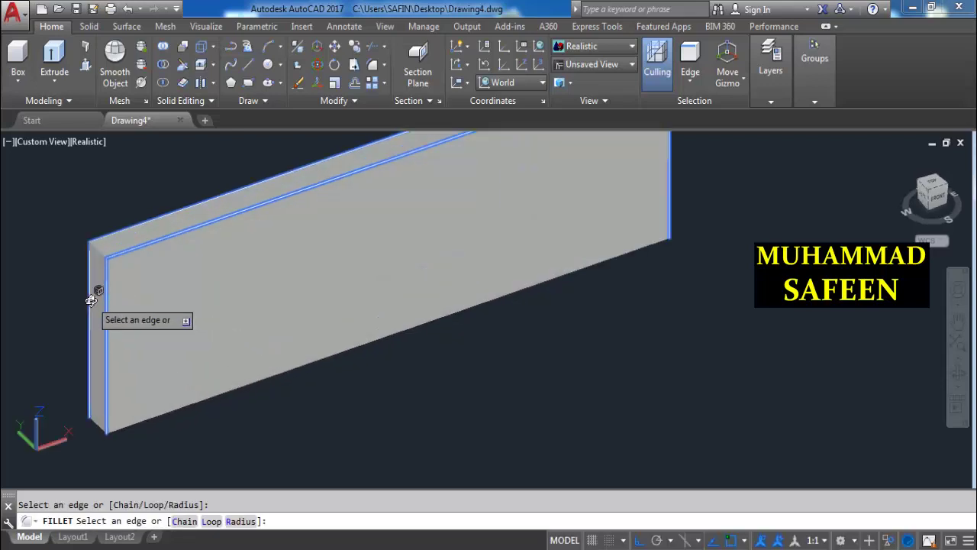
key("Return")
scroll(275, 323, "down", 5)
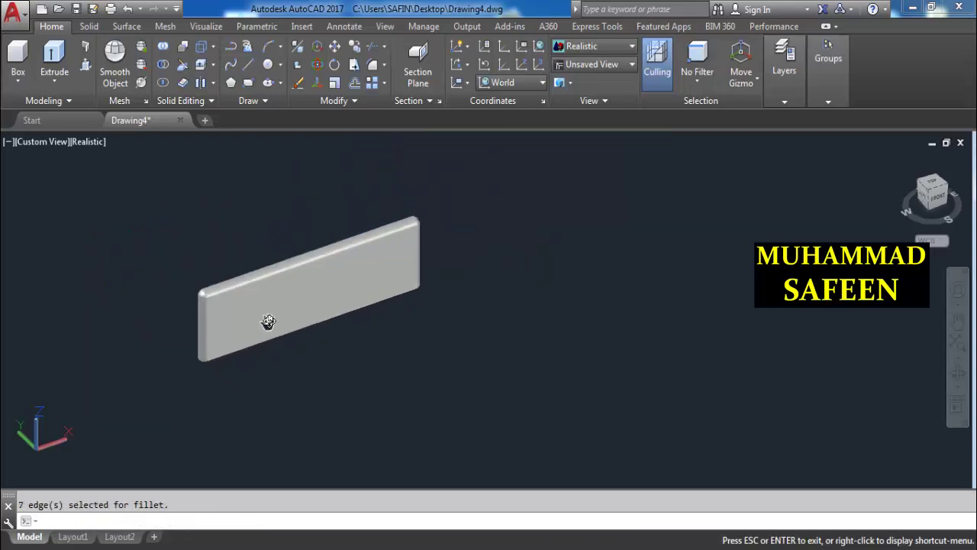
mouse_move(373, 352)
middle_mouse_down("shift")
mouse_move(314, 388)
mouse_move(338, 310)
mouse_move(349, 333)
middle_mouse_up("shift")
Restore all hidden parts, then isolate the U-shaped base with armrests.
right_click(349, 336)
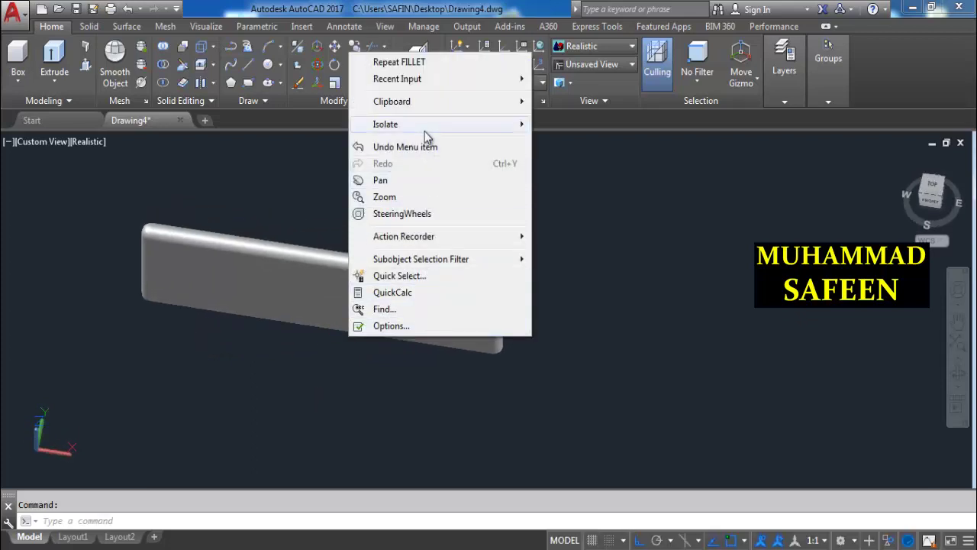
mouse_move(428, 123)
left_click(587, 158)
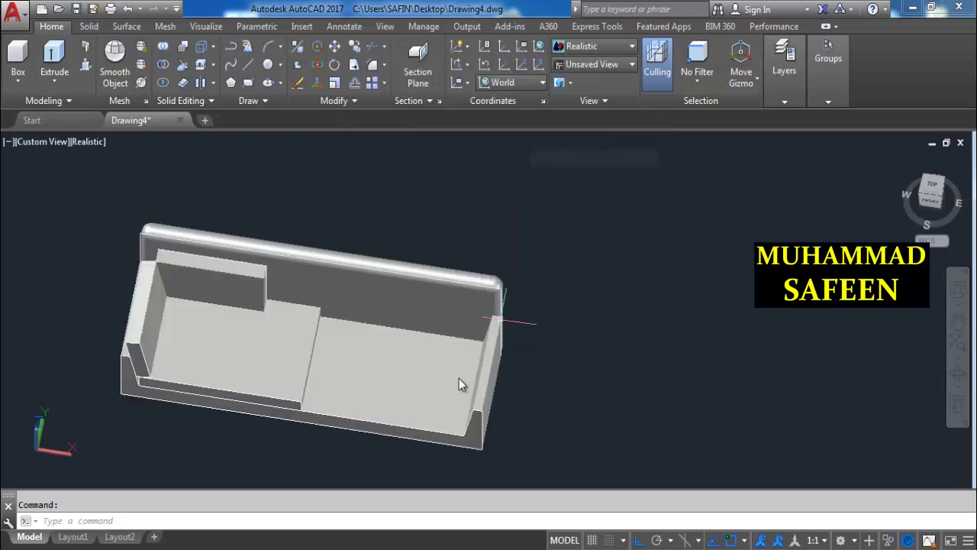
middle_click_drag(384, 404, 434, 360, "shift")
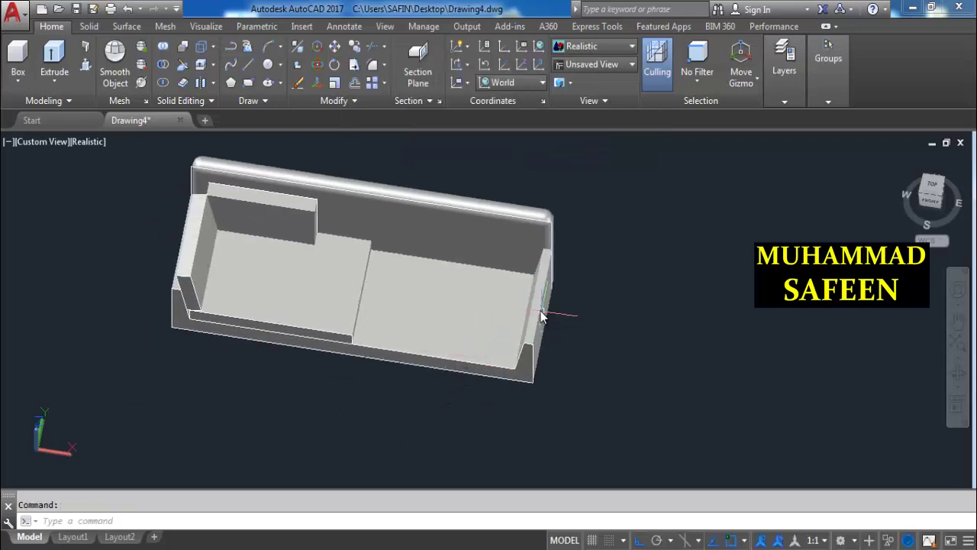
left_click(482, 328)
right_click(482, 328)
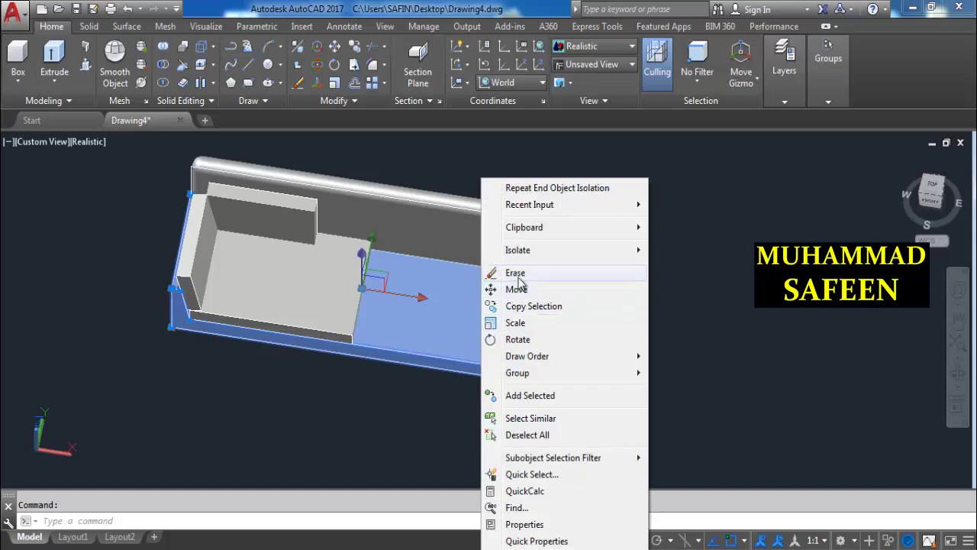
mouse_move(534, 249)
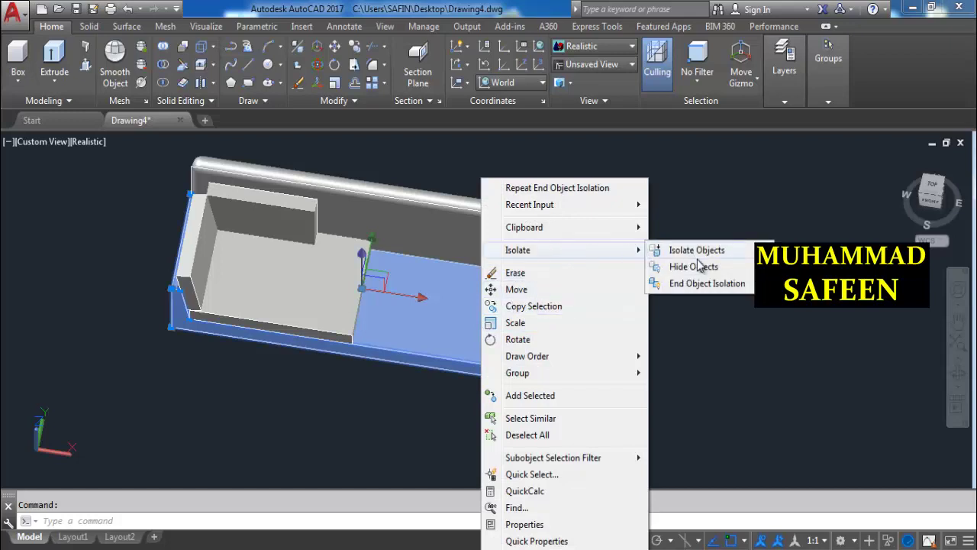
left_click(697, 250)
middle_click_drag(537, 346, 541, 372, "shift")
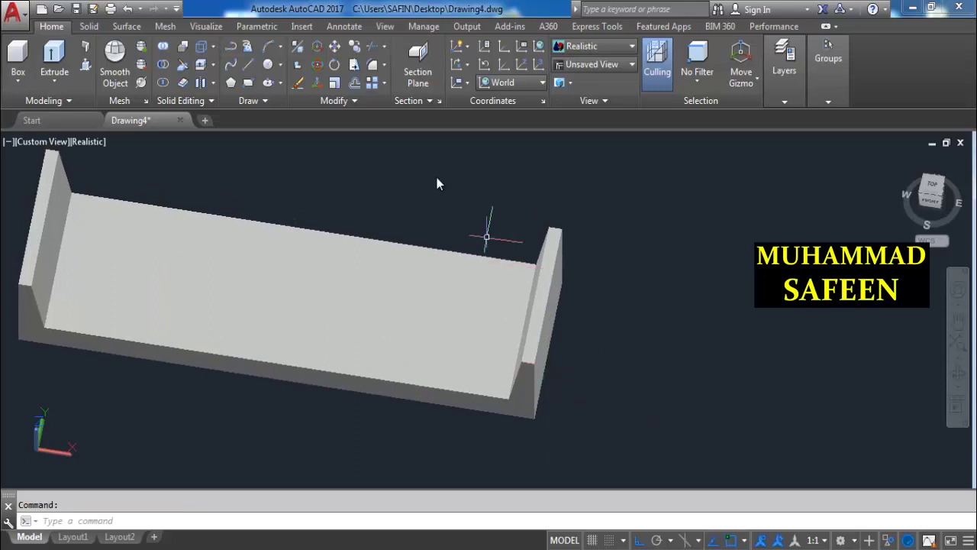
Fillet the base at radius 2.5, picking right armrest, inner corner, seat and left corner edges.
left_click(373, 67)
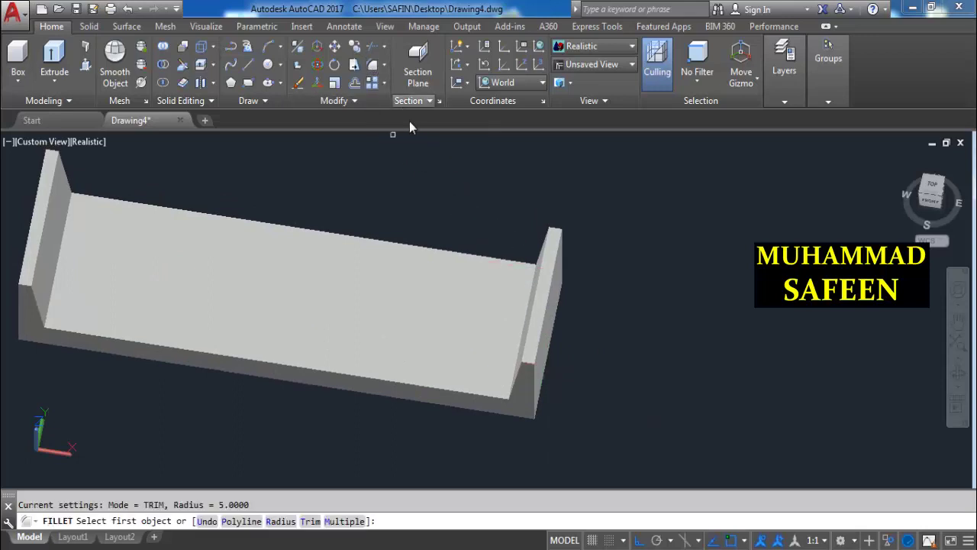
left_click(547, 306)
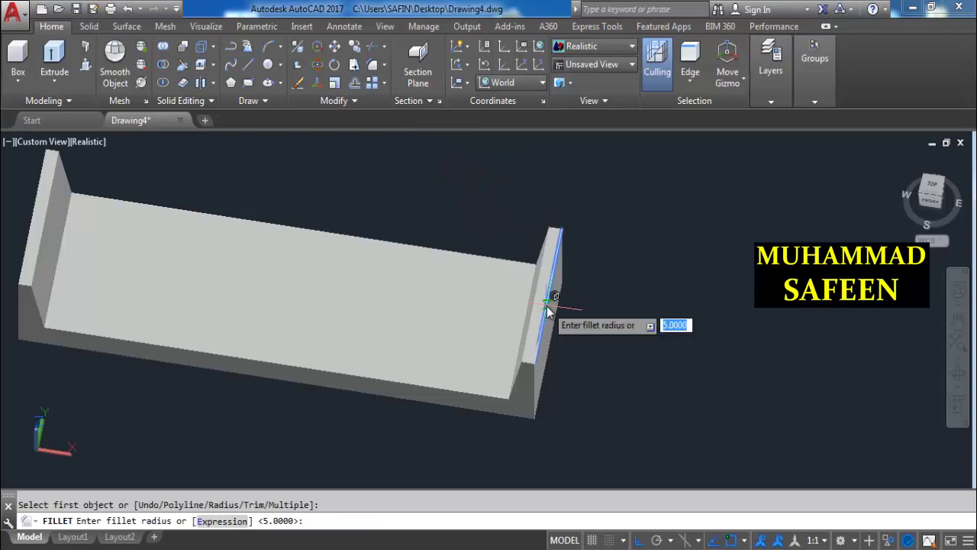
type("2.")
key("Return")
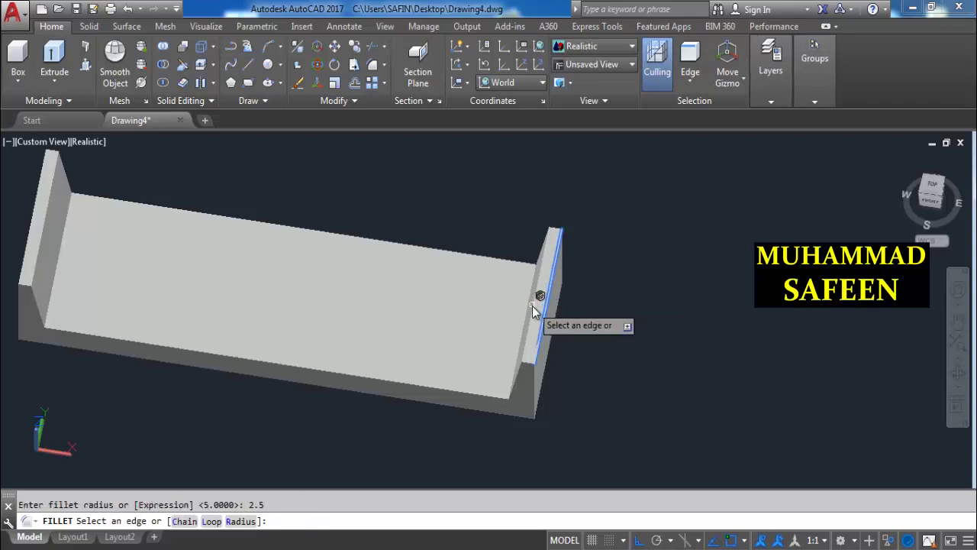
left_click(535, 309)
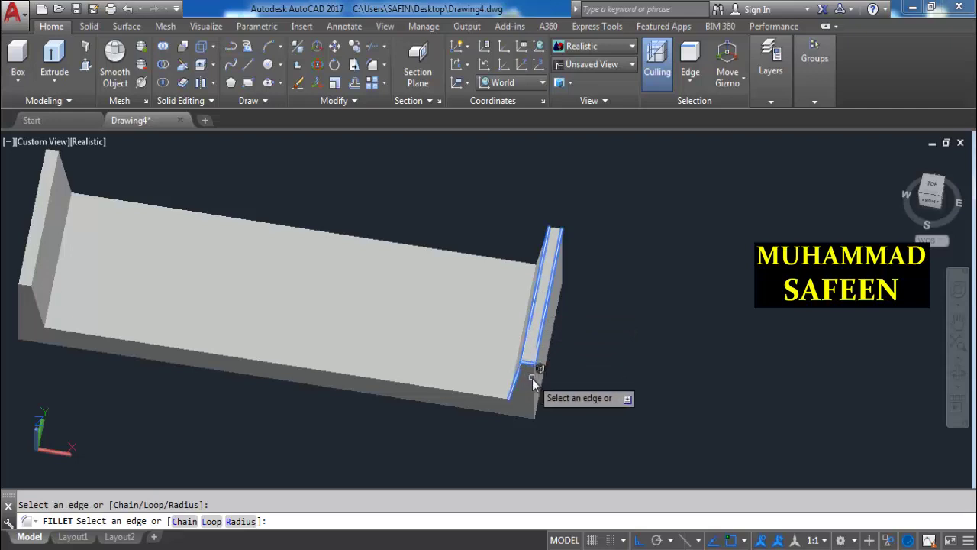
left_click(535, 379)
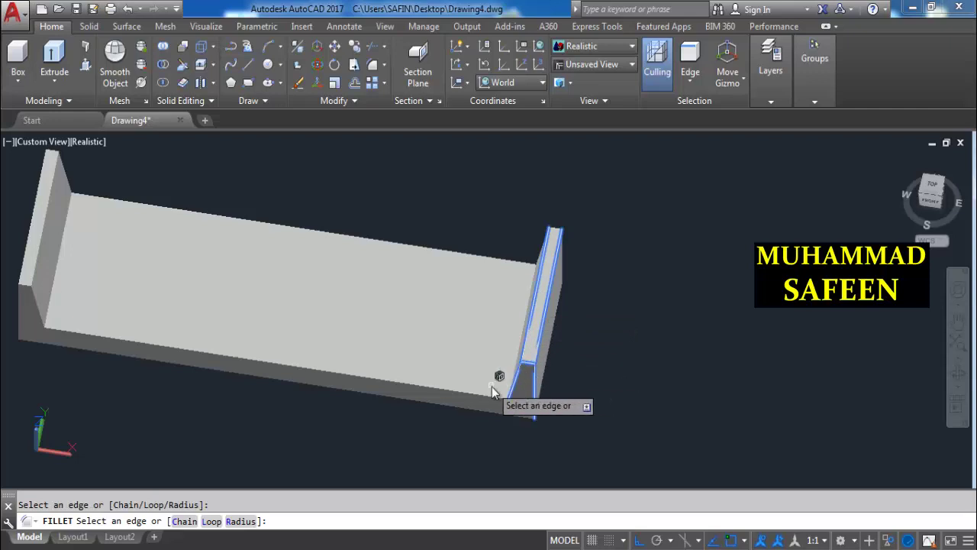
left_click(436, 390)
middle_click_drag(336, 288, 468, 262)
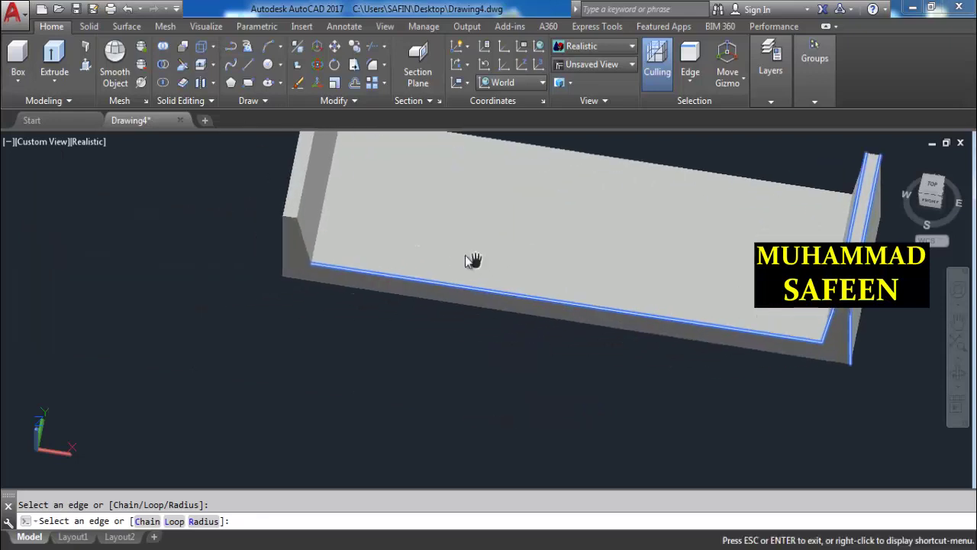
left_click(305, 239)
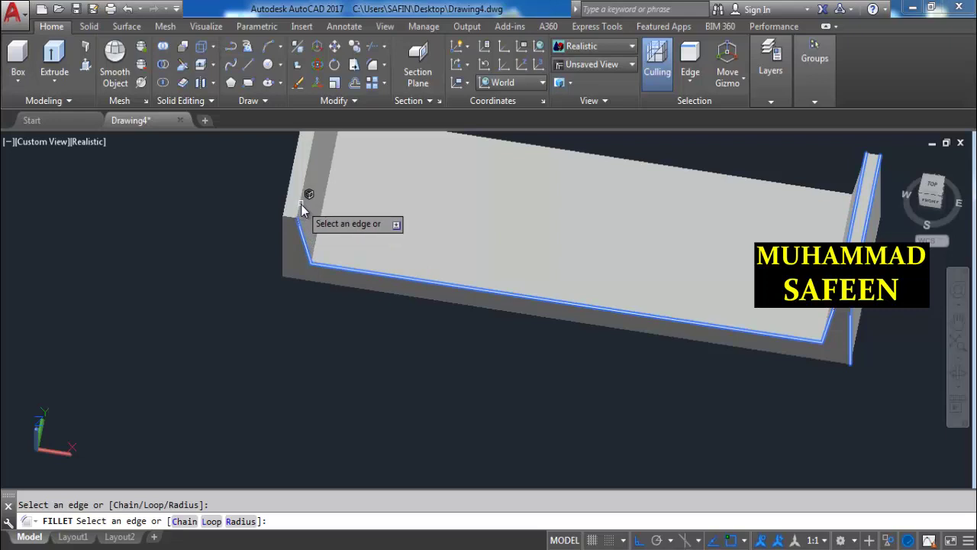
left_click(299, 205)
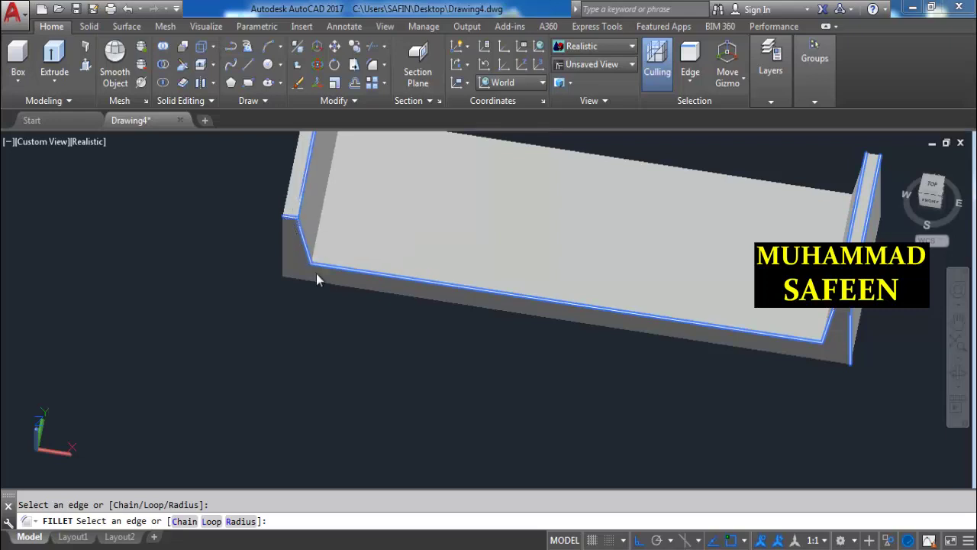
Add the left armrest's top and front-left edges, then apply the base fillet.
middle_click_drag(316, 273, 352, 333)
left_click(346, 305)
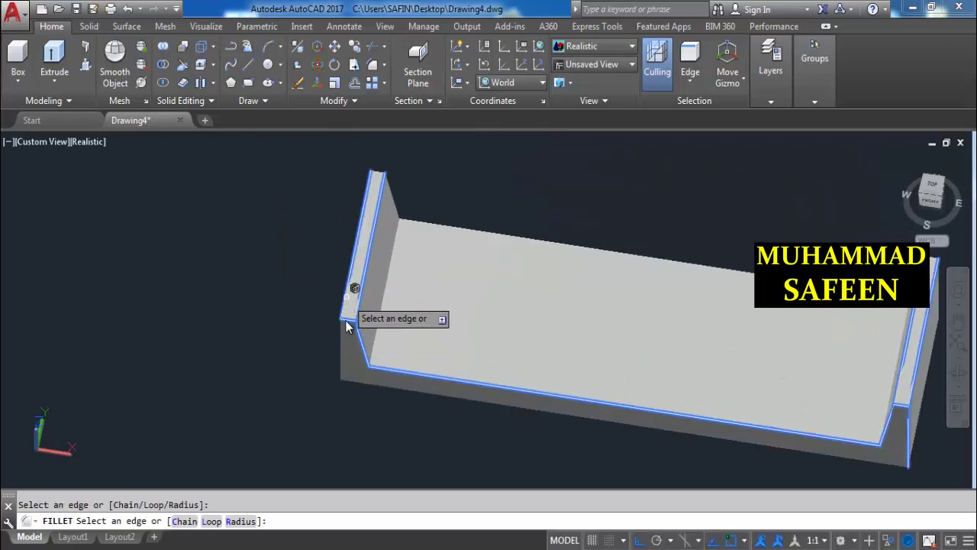
left_click(340, 334)
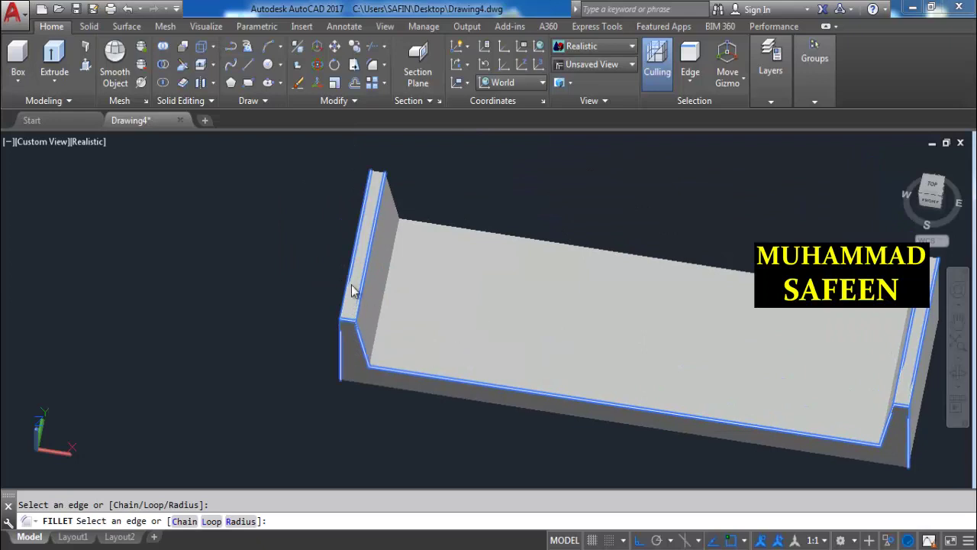
middle_click_drag(480, 325, 314, 280)
key("Escape")
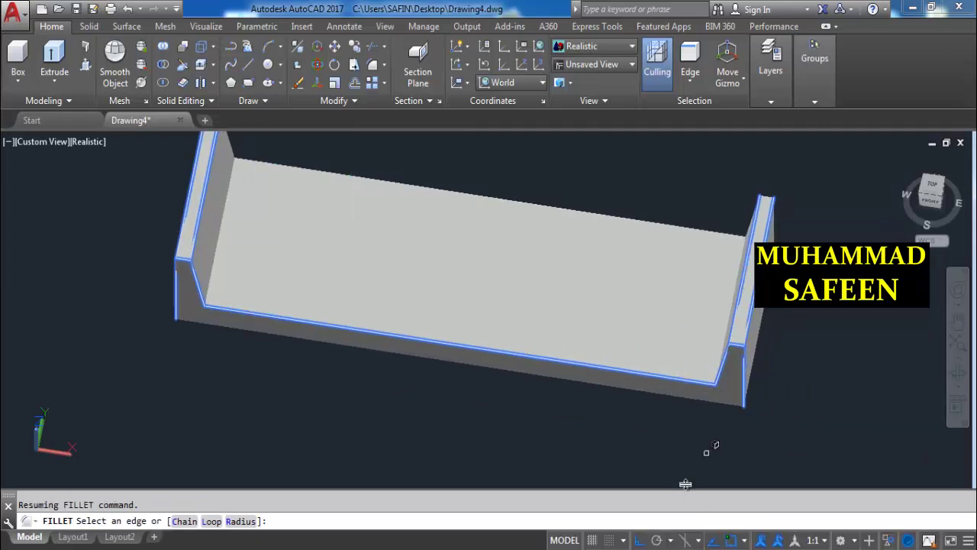
middle_click_drag(706, 451, 631, 427)
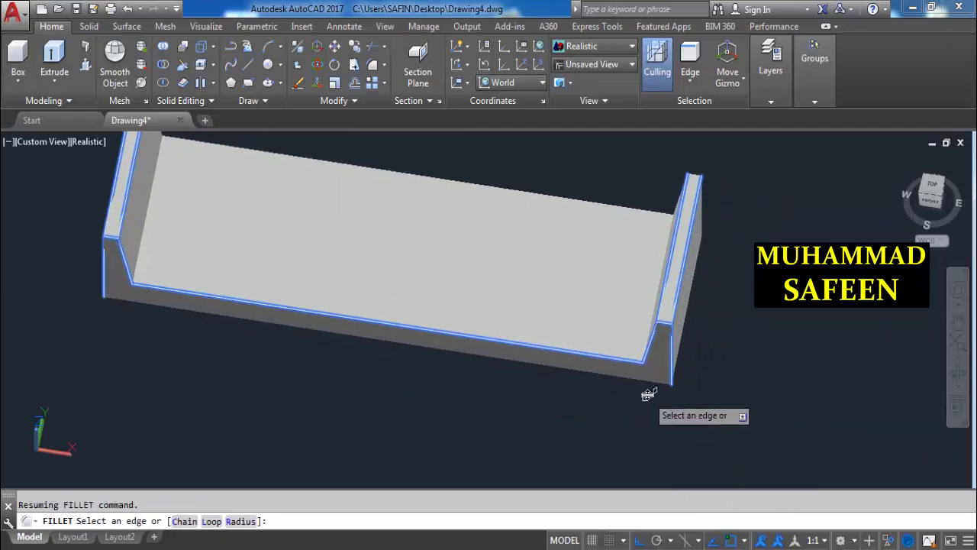
middle_click_drag(647, 394, 626, 329, "shift")
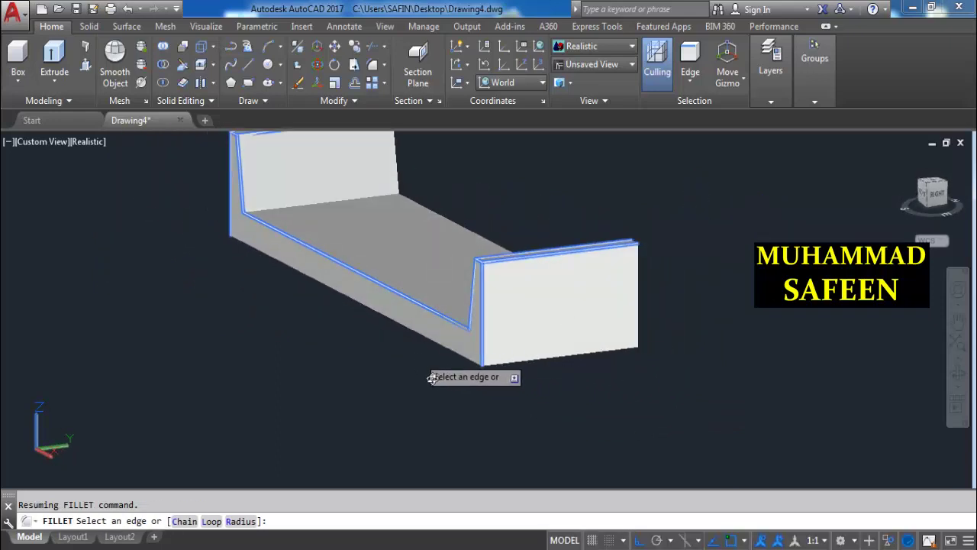
middle_click_drag(426, 360, 504, 393, "shift")
key("Return")
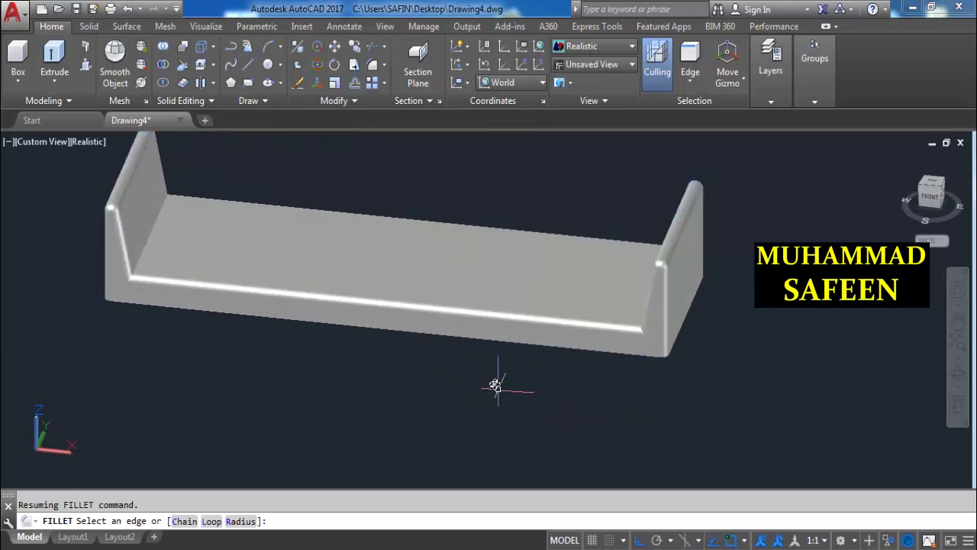
mouse_move(484, 327)
middle_mouse_down("shift")
mouse_move(484, 361)
mouse_move(467, 334)
middle_mouse_up("shift")
key("Return")
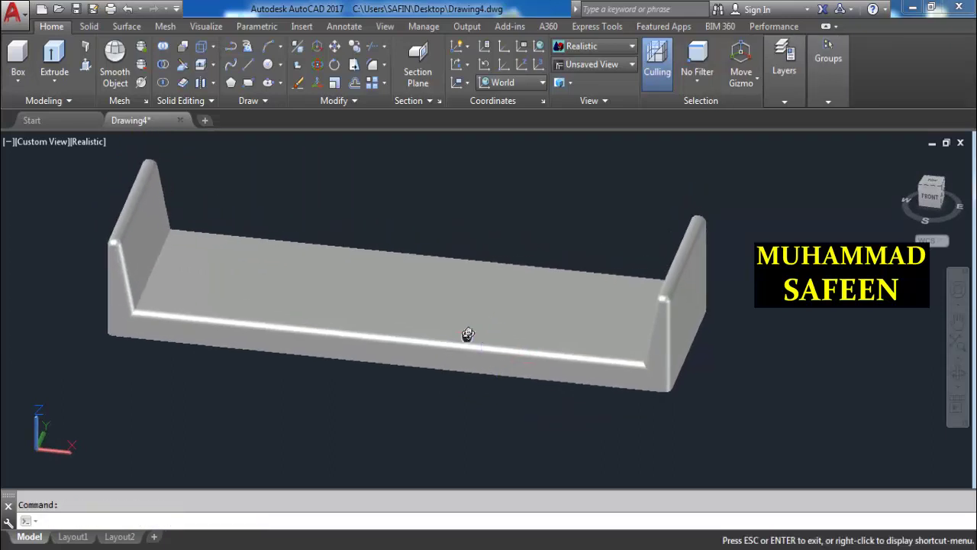
End object isolation so all sofa parts are visible again.
right_click(467, 336)
mouse_move(504, 119)
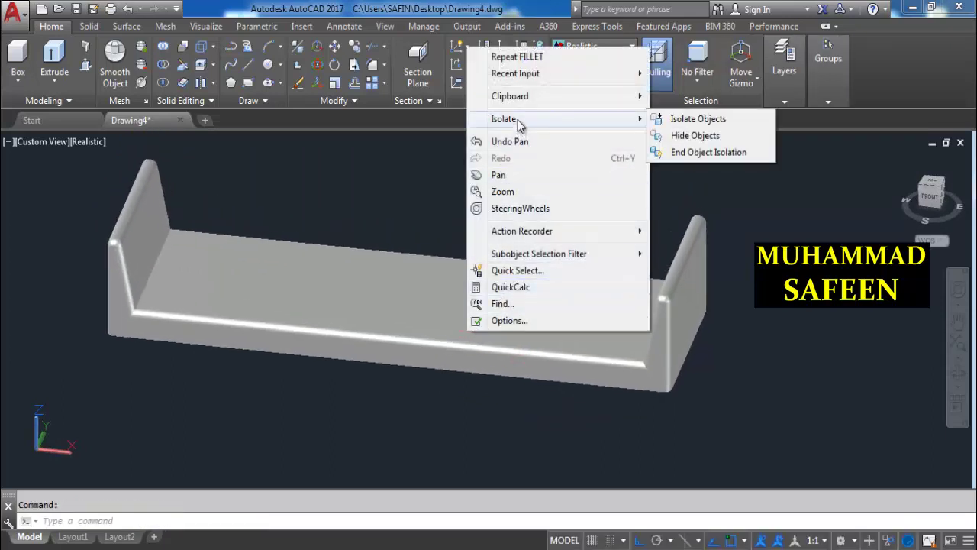
left_click(692, 152)
mouse_move(528, 289)
middle_mouse_down("shift")
mouse_move(558, 342)
mouse_move(464, 348)
middle_mouse_up("shift")
Isolate the left seat cushion so it appears alone.
left_click(442, 344)
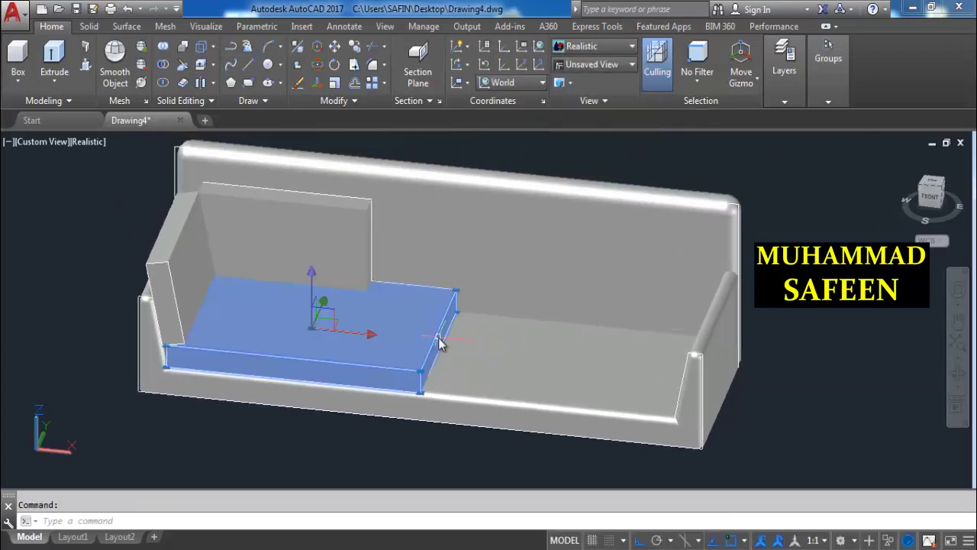
right_click(439, 338)
mouse_move(476, 250)
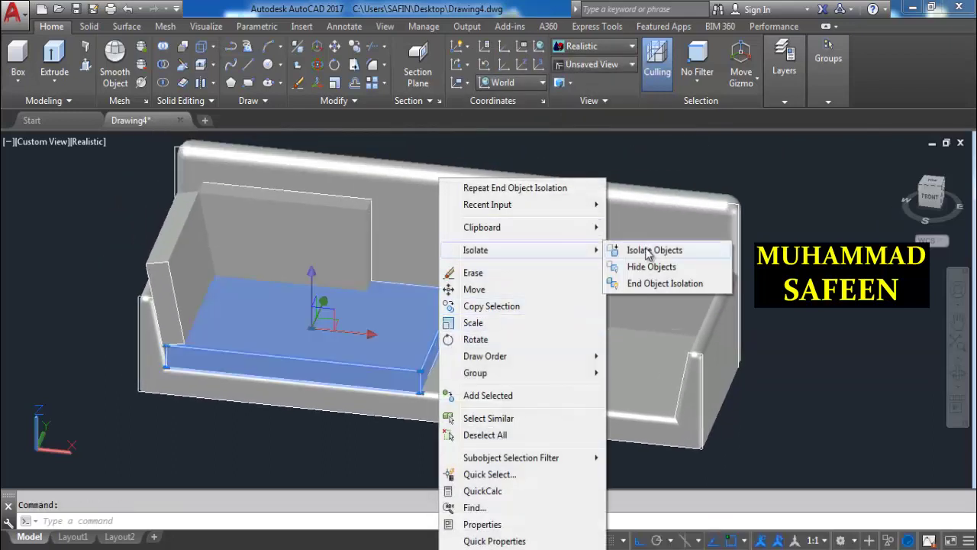
left_click(650, 252)
scroll(436, 367, "up", 2)
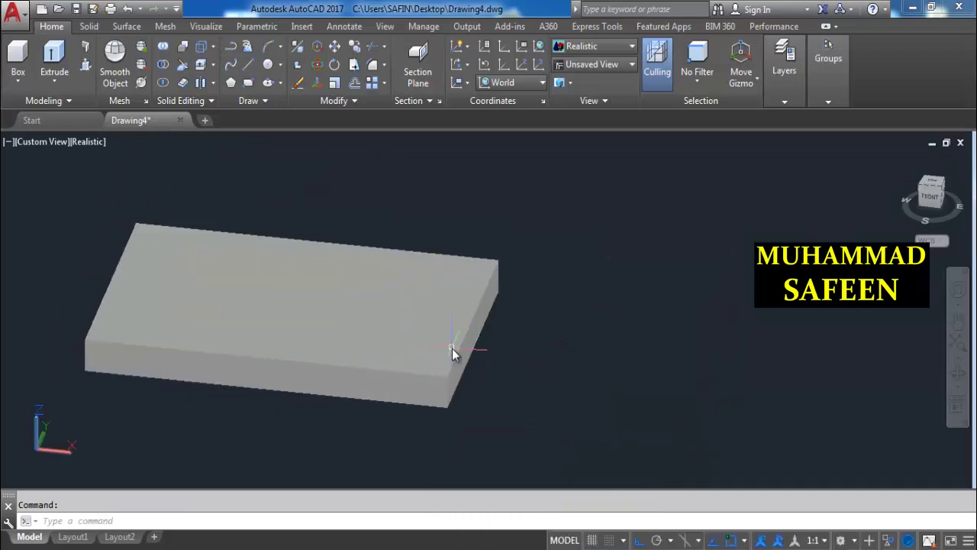
left_click(374, 67)
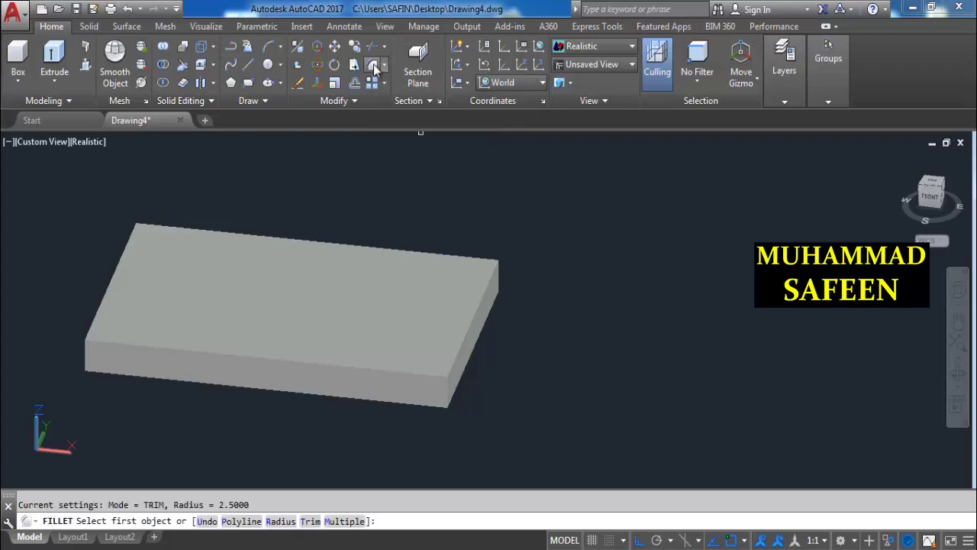
Fillet the seat cushion's front and left edges with the 2.5 radius.
left_click(481, 300)
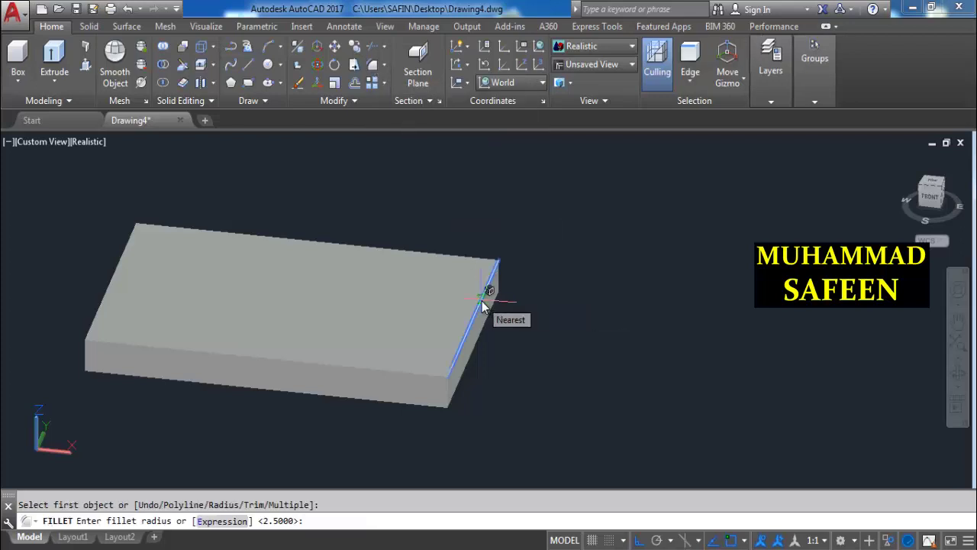
key("Return")
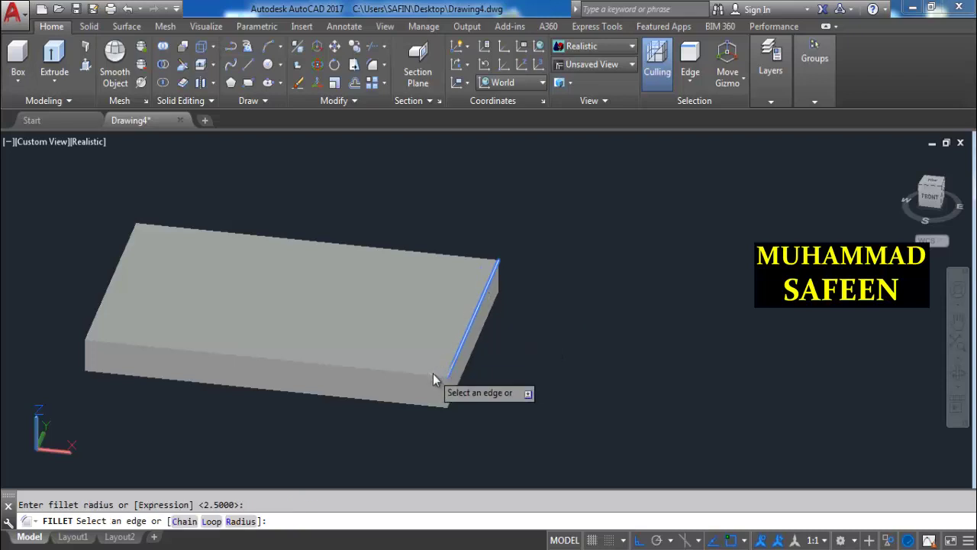
left_click(427, 376)
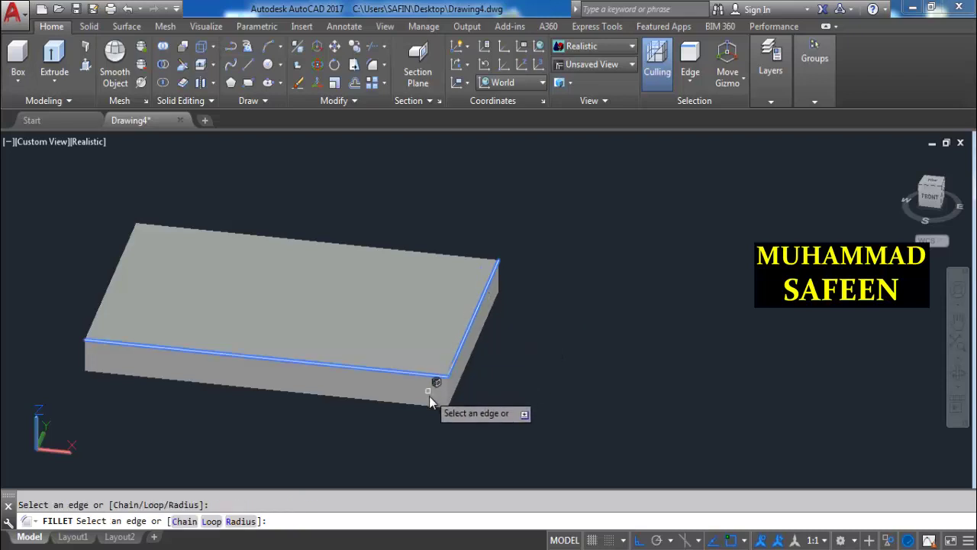
left_click(429, 408)
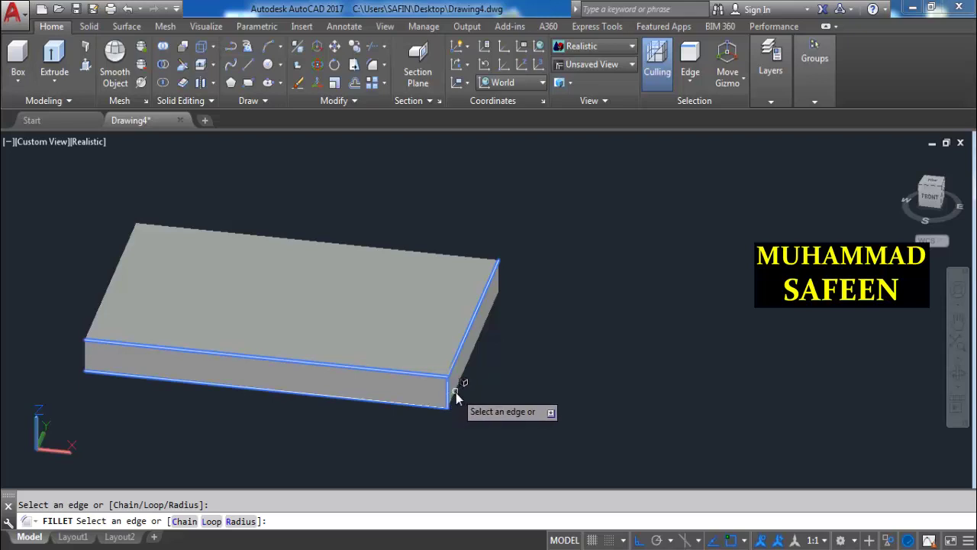
left_click(450, 393)
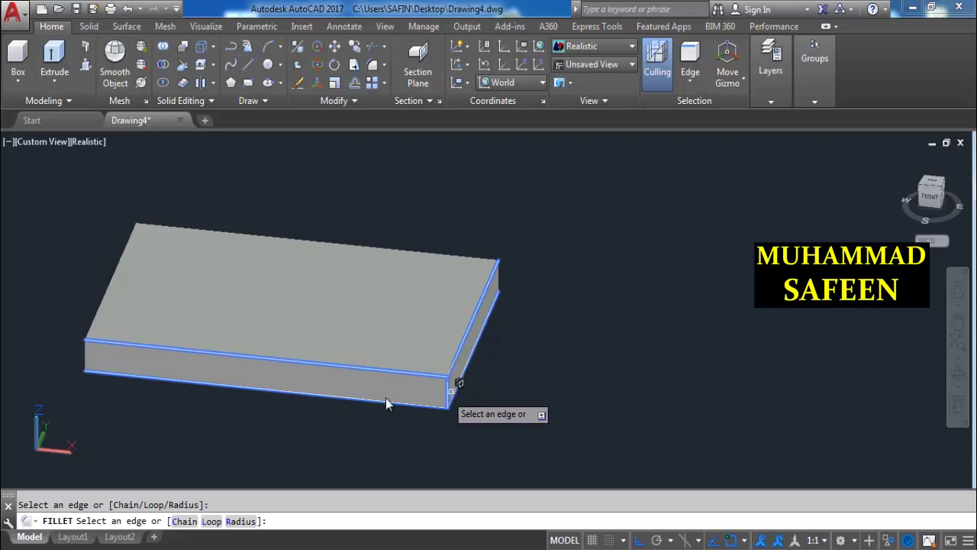
left_click(85, 356)
left_click(95, 312)
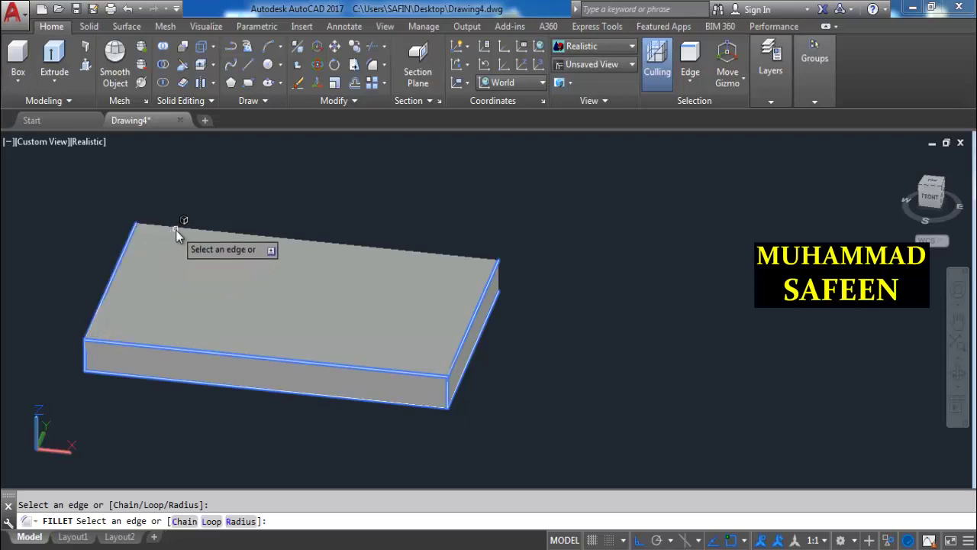
Add the cushion's back and remaining edges, applying the fillet to all twelve.
mouse_move(178, 229)
middle_mouse_down("shift")
mouse_move(304, 191)
mouse_move(386, 201)
middle_mouse_up("shift")
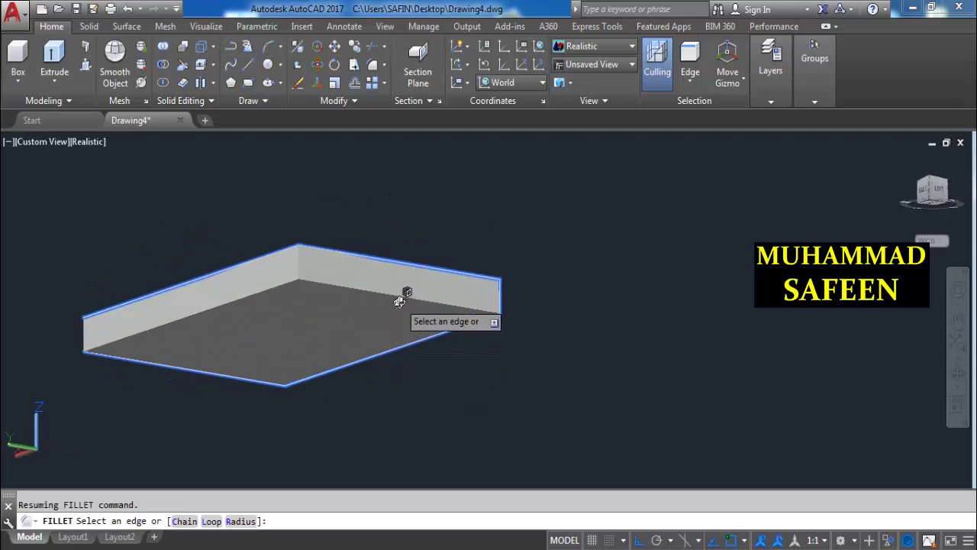
left_click(402, 292)
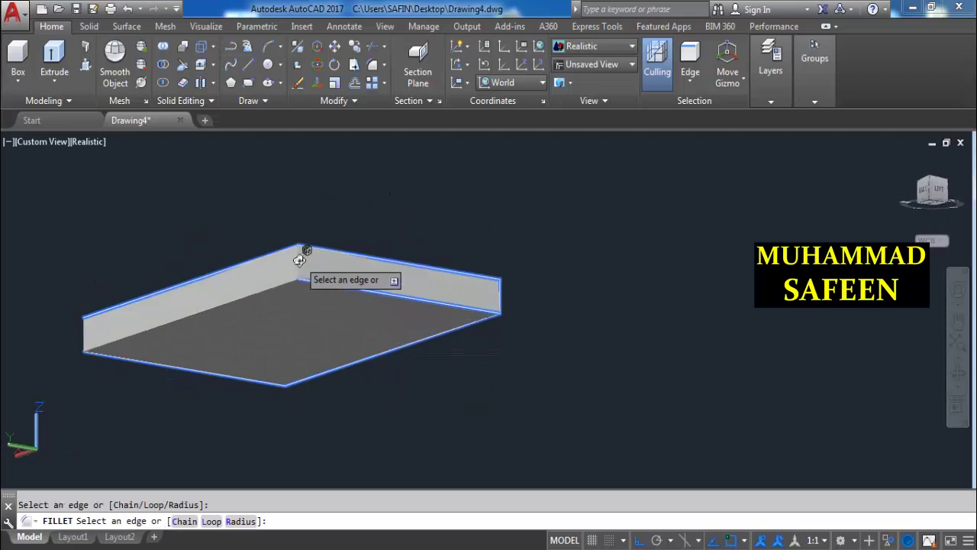
left_click(299, 262)
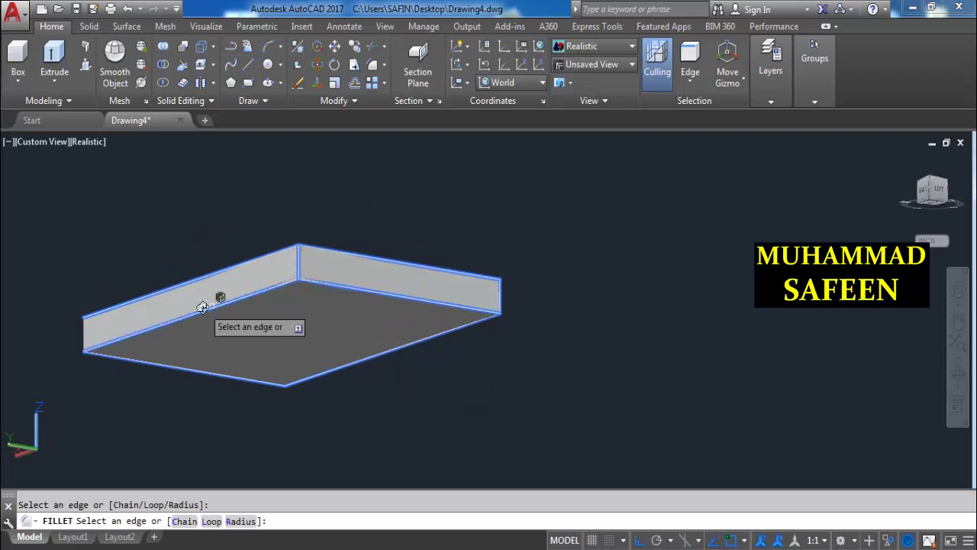
middle_click_drag(201, 307, 297, 287, "shift")
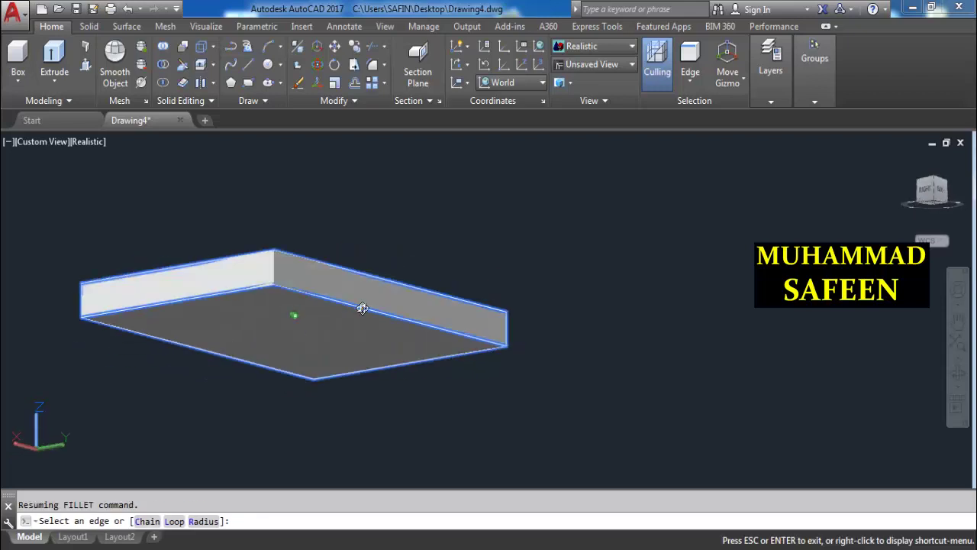
left_click(282, 281)
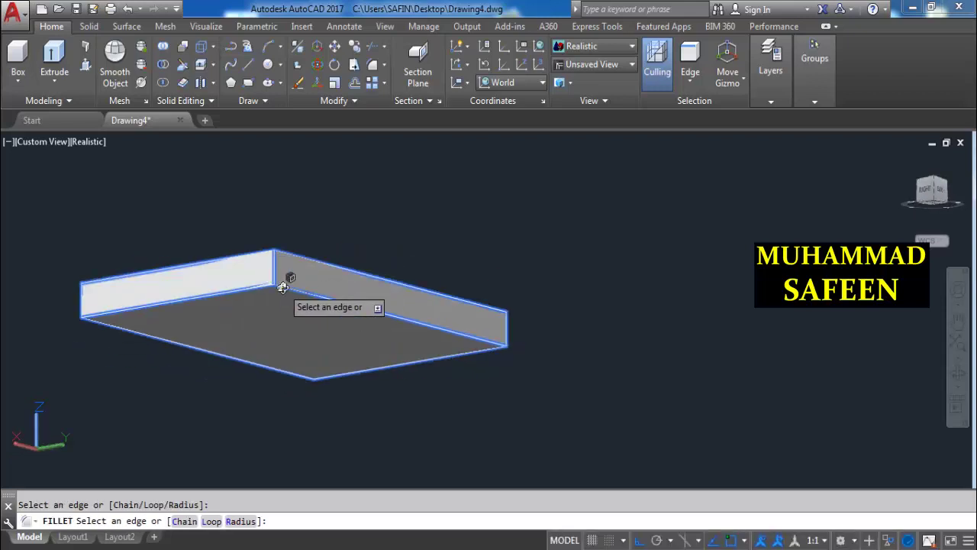
key("Return")
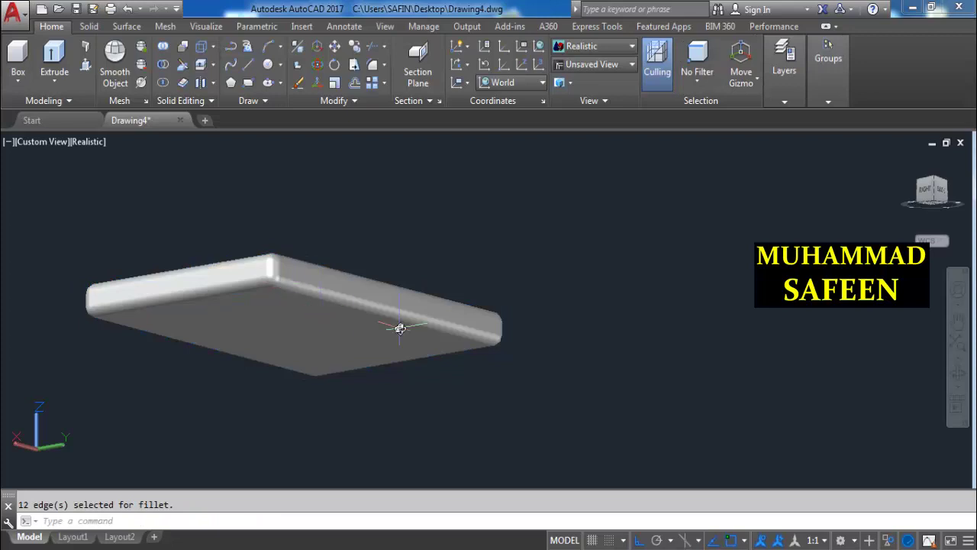
scroll(400, 328, "down", 4)
End object isolation so all nine sofa parts reappear in a front view.
mouse_move(403, 321)
middle_mouse_down("shift")
mouse_move(384, 449)
mouse_move(349, 423)
middle_mouse_up("shift")
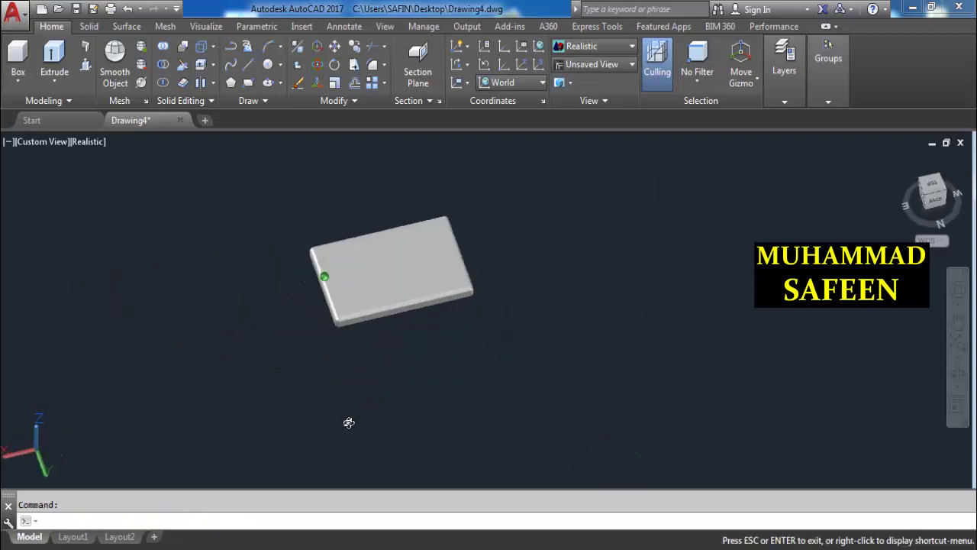
scroll(367, 288, "up", 3)
right_click(368, 290)
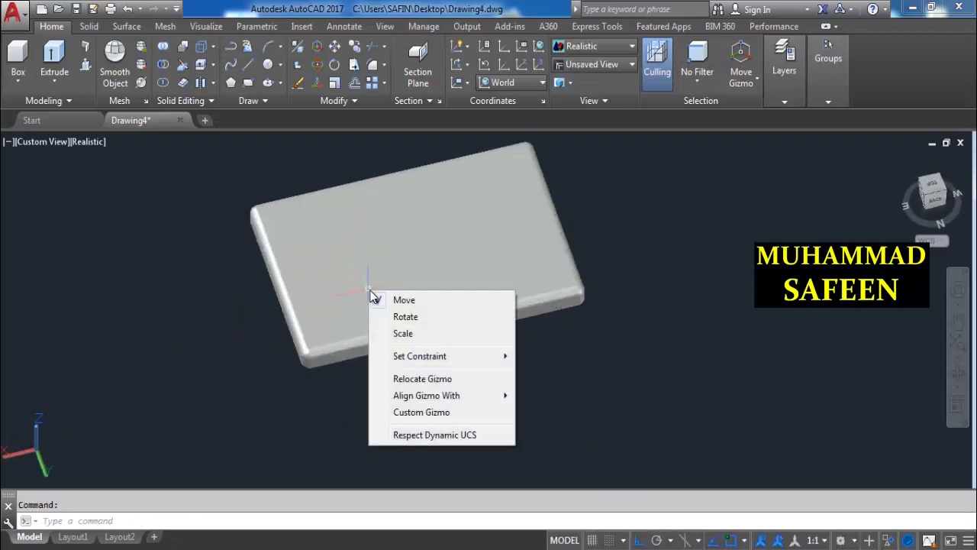
left_click(517, 235)
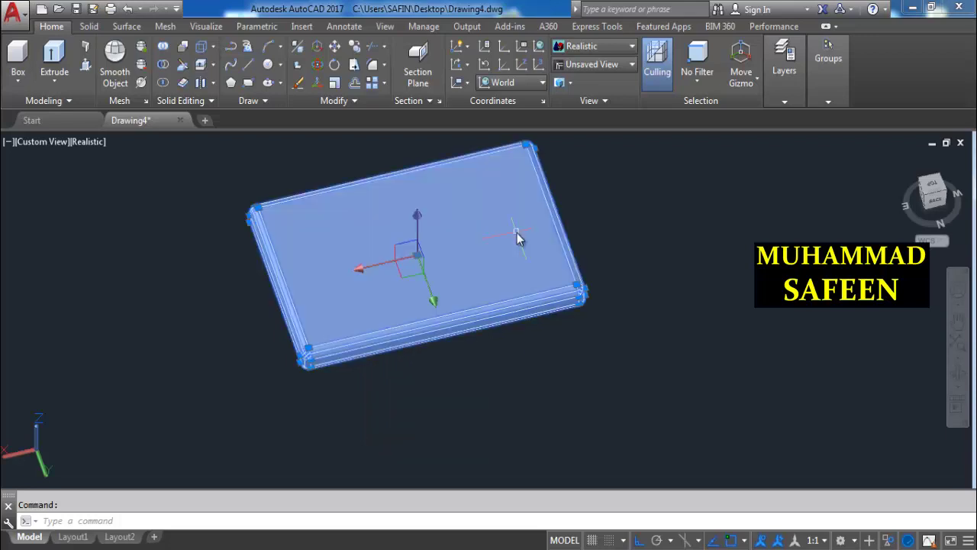
key("Escape")
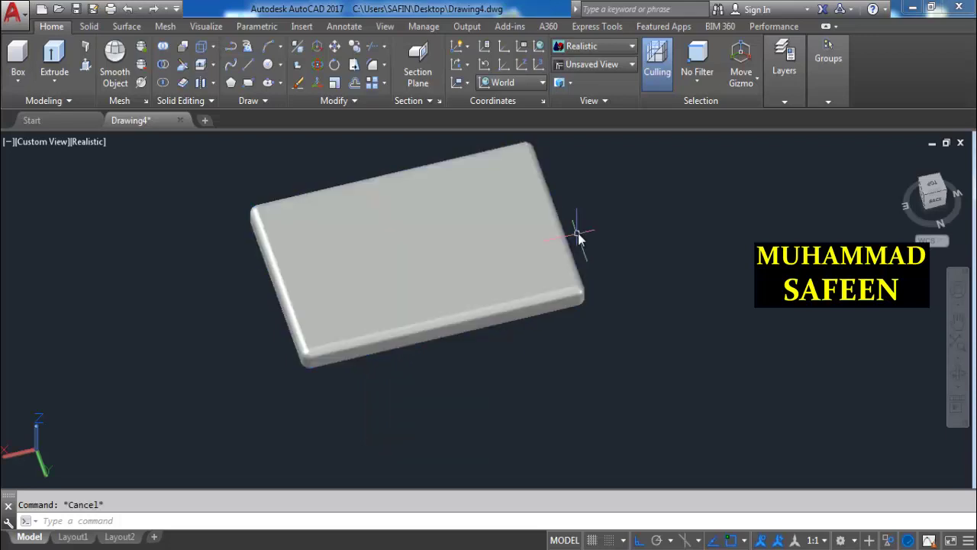
right_click(577, 235)
mouse_move(615, 305)
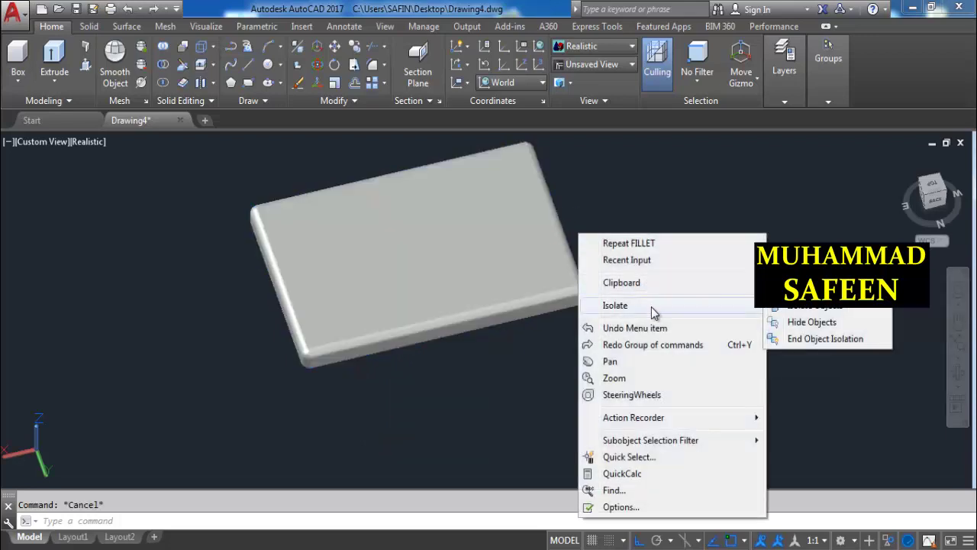
left_click(797, 340)
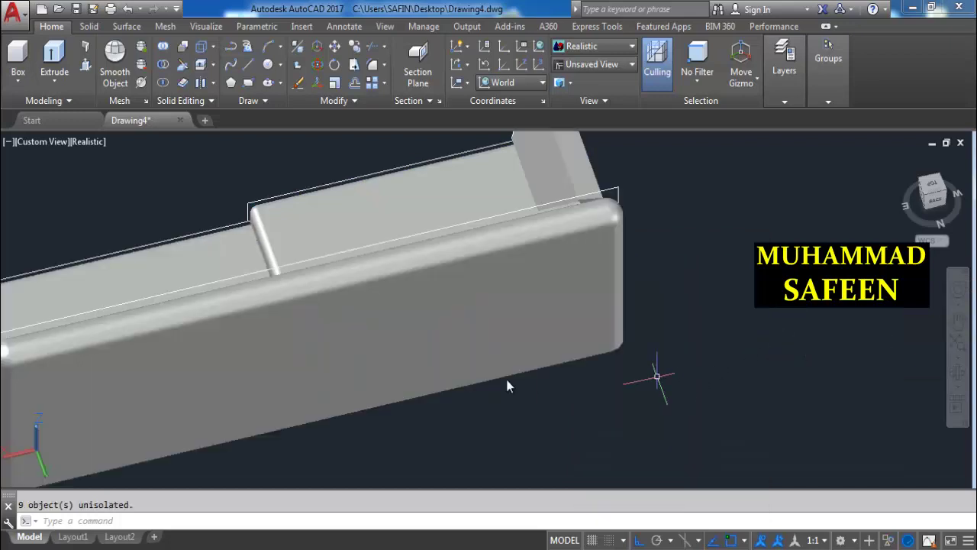
scroll(255, 393, "down", 3)
scroll(271, 331, "down", 2)
mouse_move(169, 366)
middle_mouse_down("shift")
mouse_move(415, 349)
mouse_move(253, 338)
mouse_move(369, 285)
middle_mouse_up("shift")
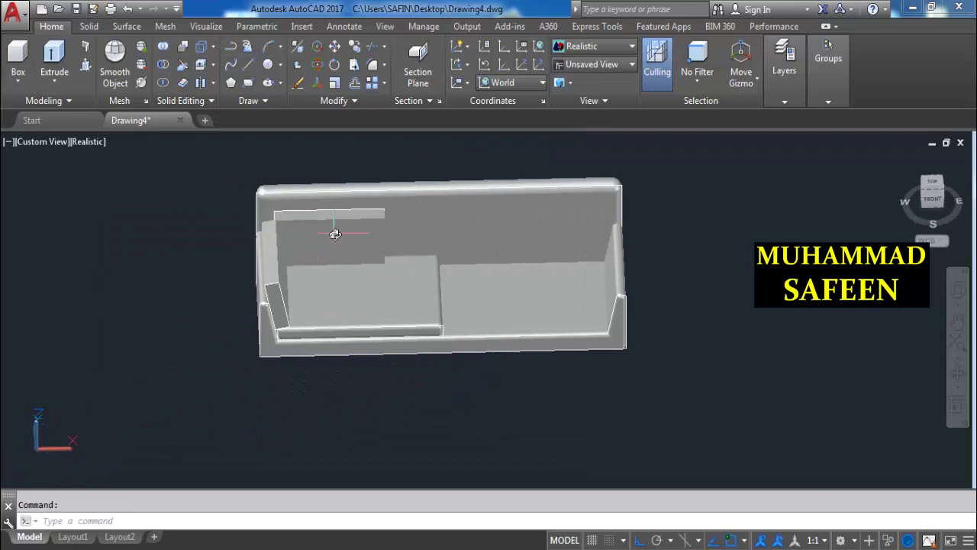
Isolate the left back cushion so it appears alone.
left_click(334, 234, "ctrl")
right_click(336, 235)
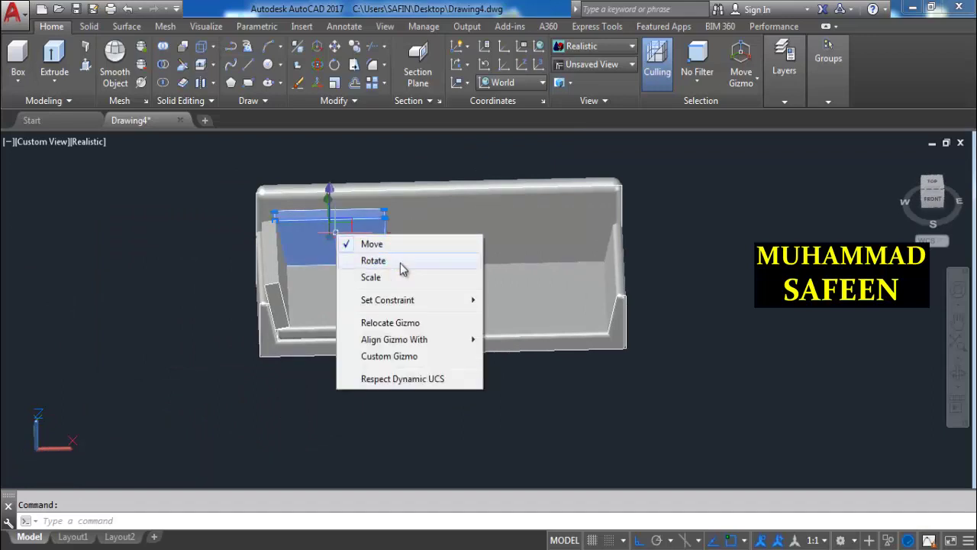
key("Escape")
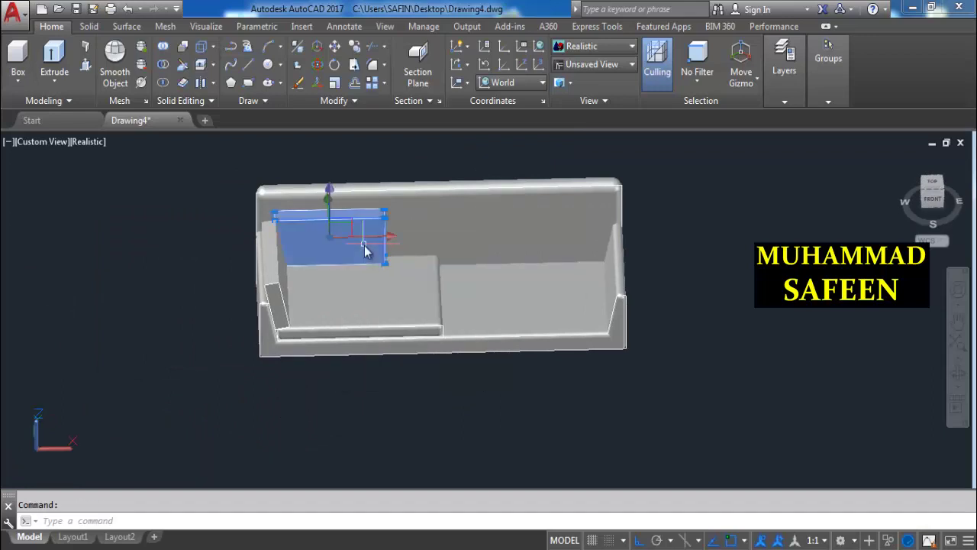
right_click(364, 245)
mouse_move(455, 250)
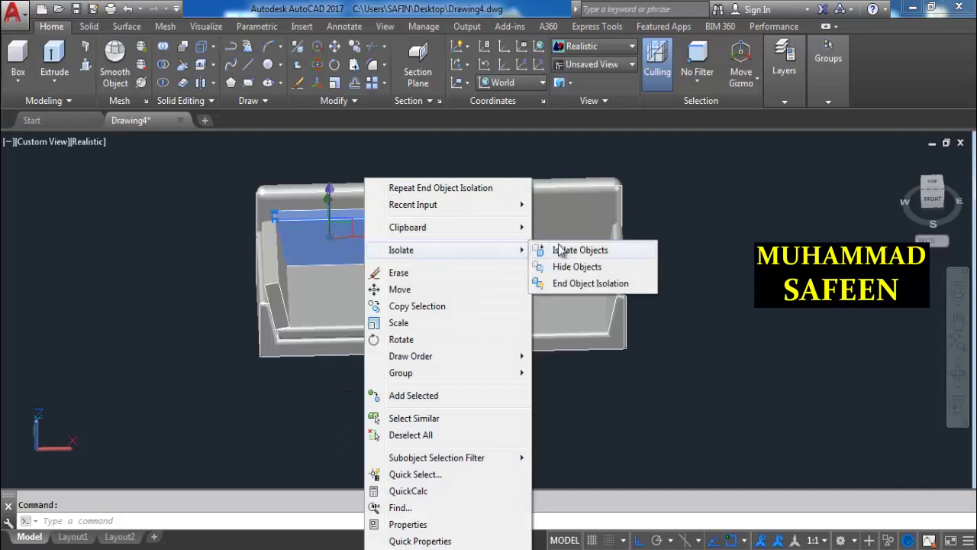
left_click(574, 252)
middle_click_drag(336, 221, 335, 255)
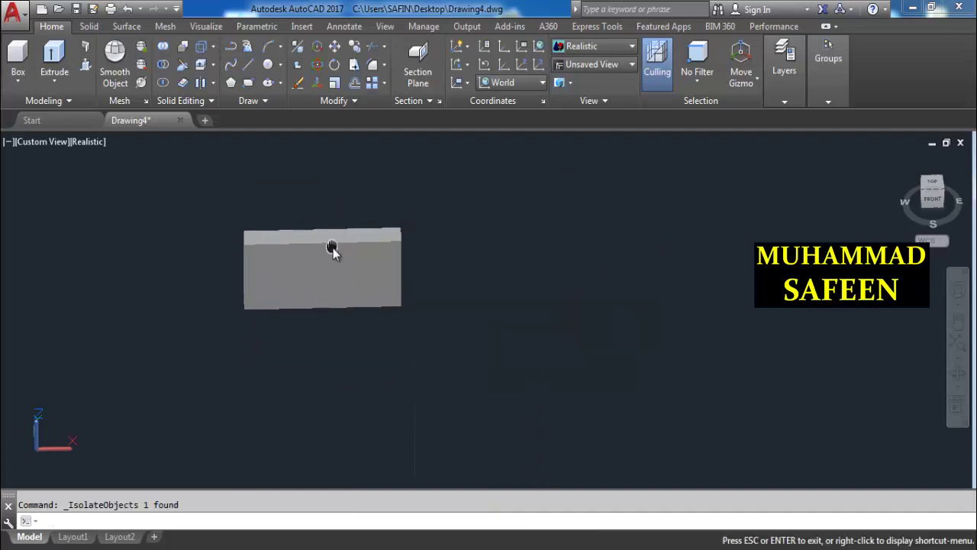
Fillet the back cushion's top and vertical edges with the 2.5 radius.
left_click(374, 69)
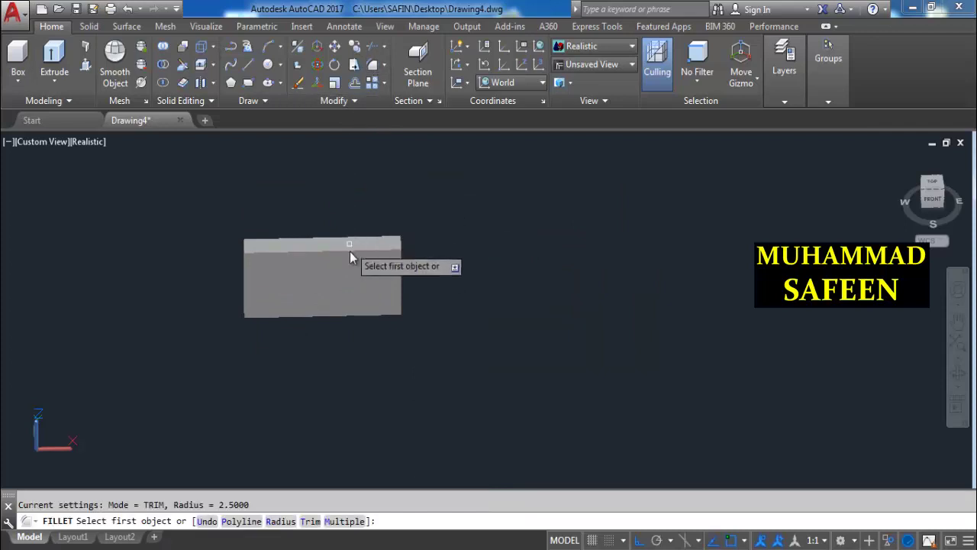
left_click(351, 246)
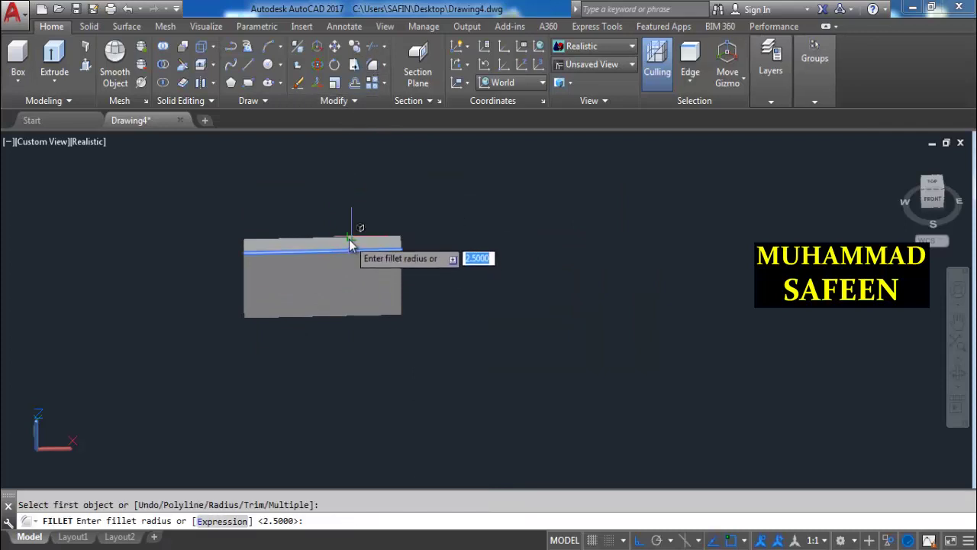
key("Return")
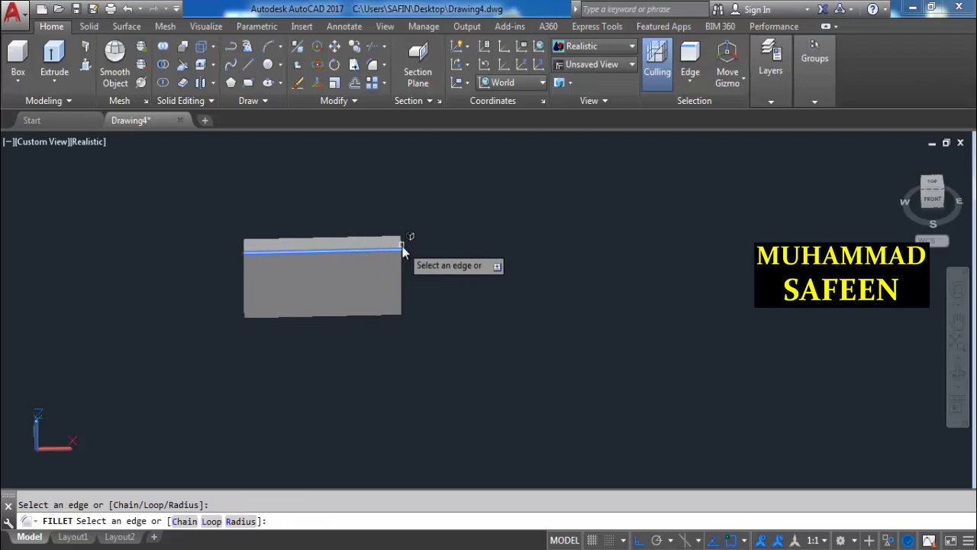
left_click(401, 243)
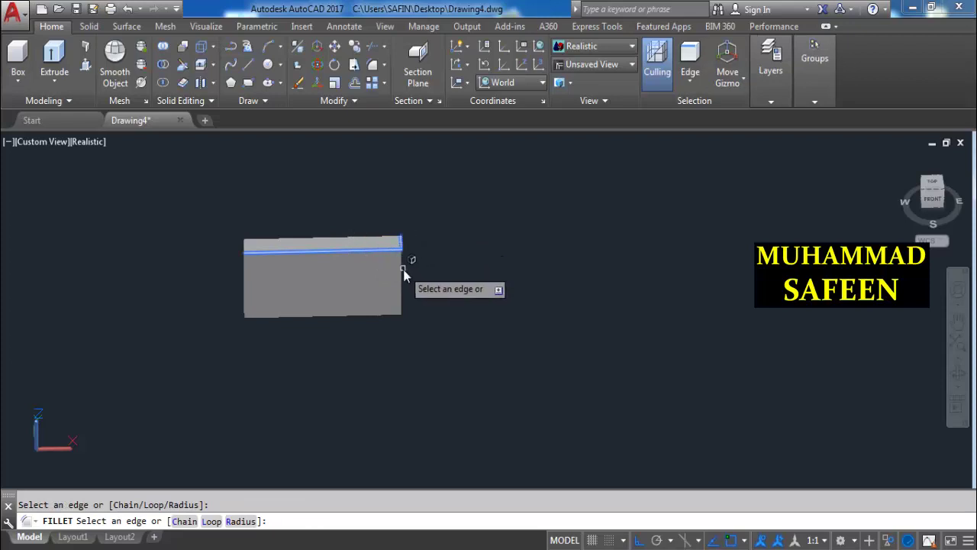
left_click(402, 270)
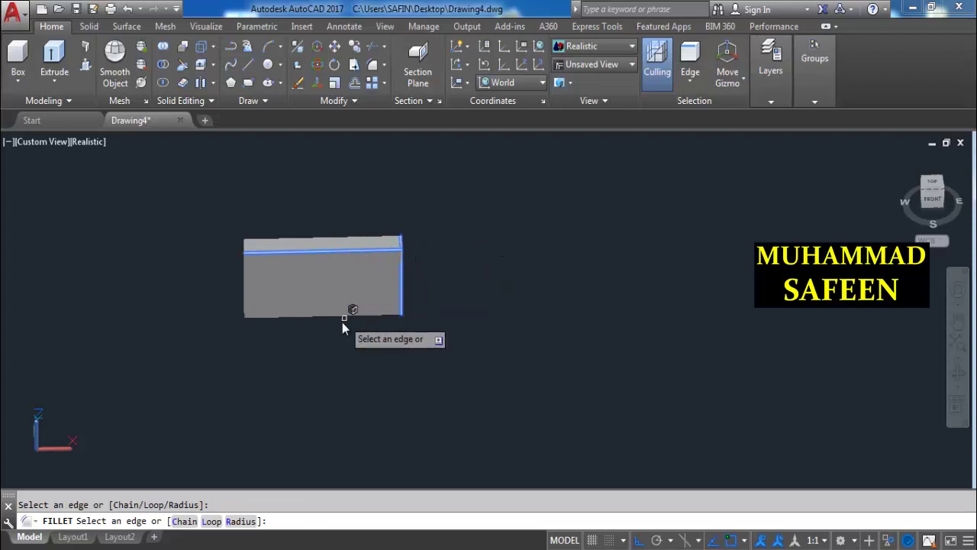
left_click(245, 284)
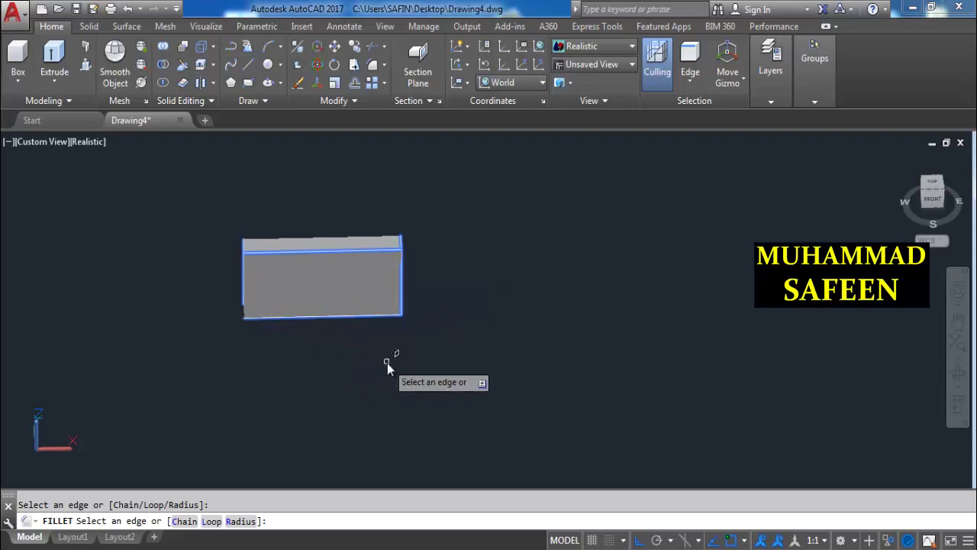
Orbit around the back cushion to reach its hidden edges and apply the fillet.
mouse_move(387, 363)
middle_mouse_down("shift")
mouse_move(332, 377)
mouse_move(634, 243)
middle_mouse_up("shift")
middle_click_drag(458, 348, 377, 310, "shift")
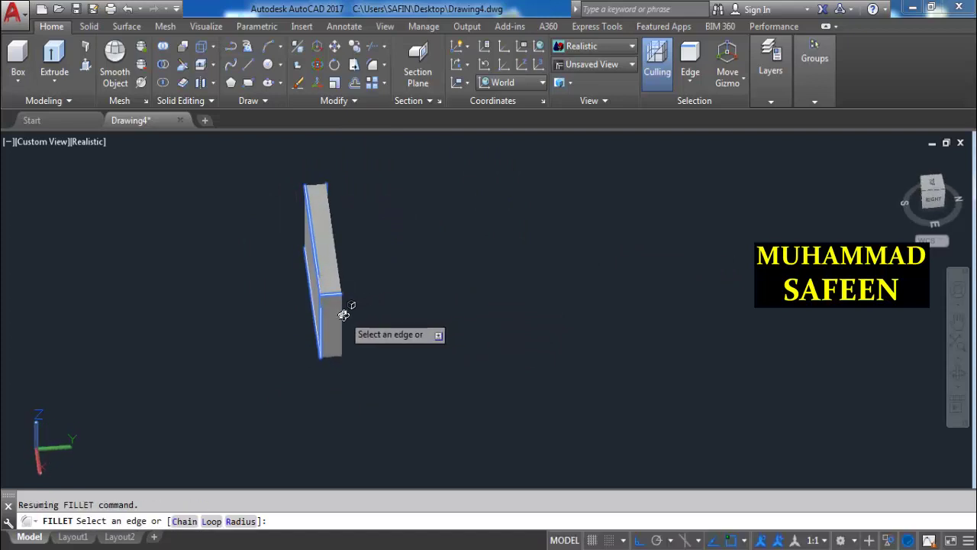
mouse_move(349, 276)
middle_mouse_down("shift")
mouse_move(384, 290)
mouse_move(275, 298)
mouse_move(242, 270)
mouse_move(252, 148)
middle_mouse_up("shift")
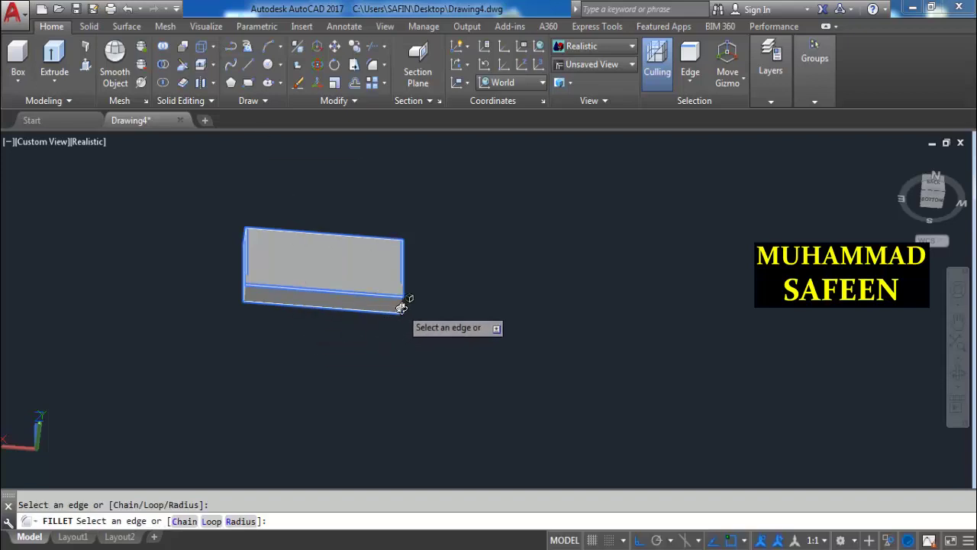
mouse_move(431, 326)
middle_mouse_down("shift")
mouse_move(462, 307)
mouse_move(379, 297)
mouse_move(294, 407)
middle_mouse_up("shift")
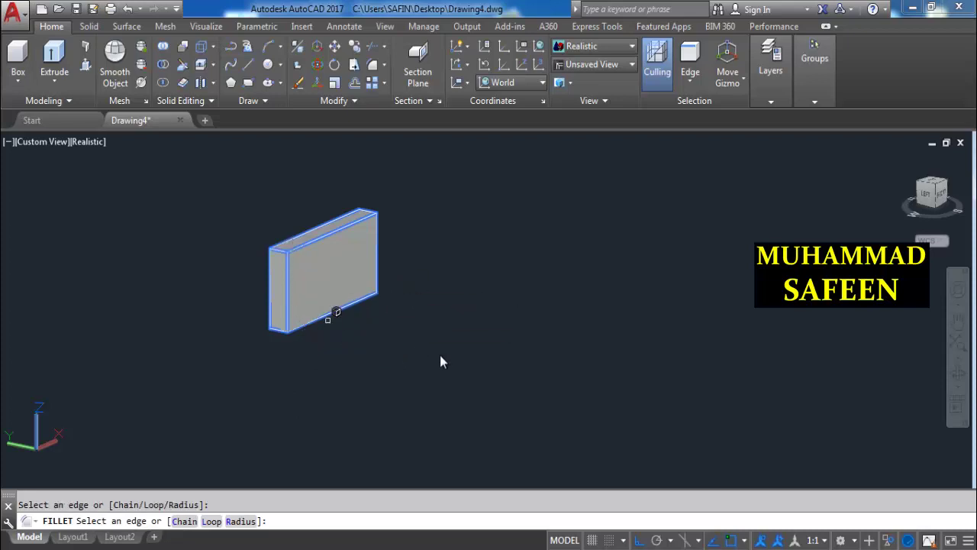
mouse_move(440, 356)
middle_mouse_down("shift")
mouse_move(263, 281)
mouse_move(307, 294)
middle_mouse_up("shift")
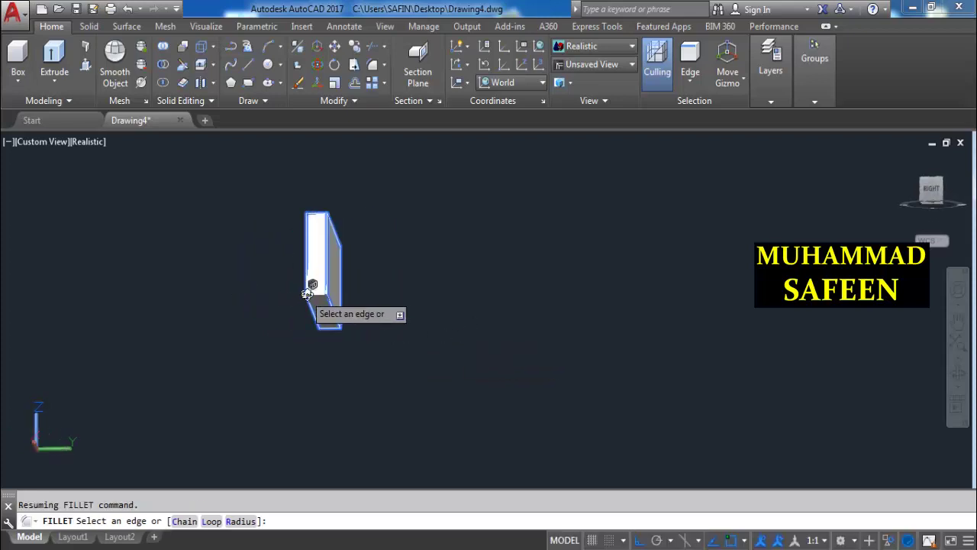
mouse_move(395, 295)
middle_mouse_down("shift")
mouse_move(458, 283)
mouse_move(402, 325)
middle_mouse_up("shift")
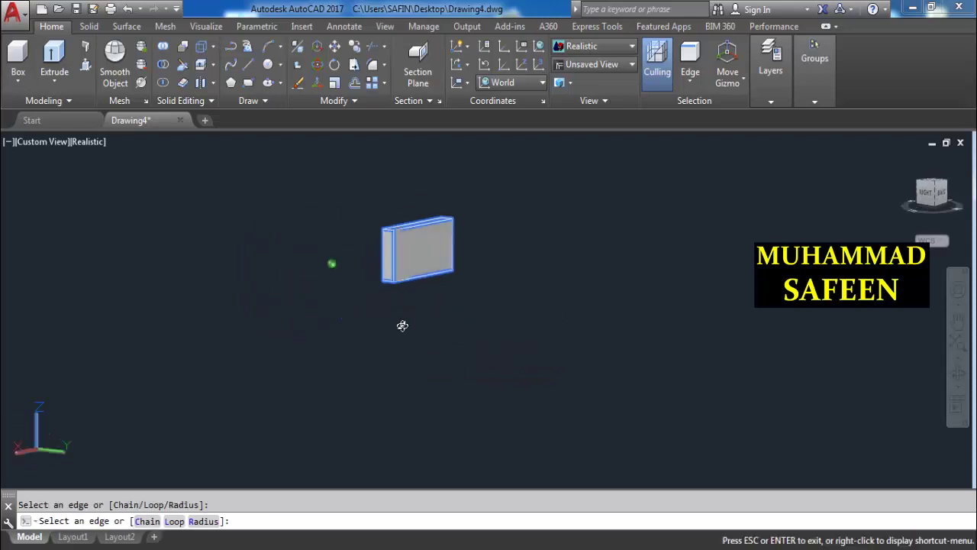
key("Return")
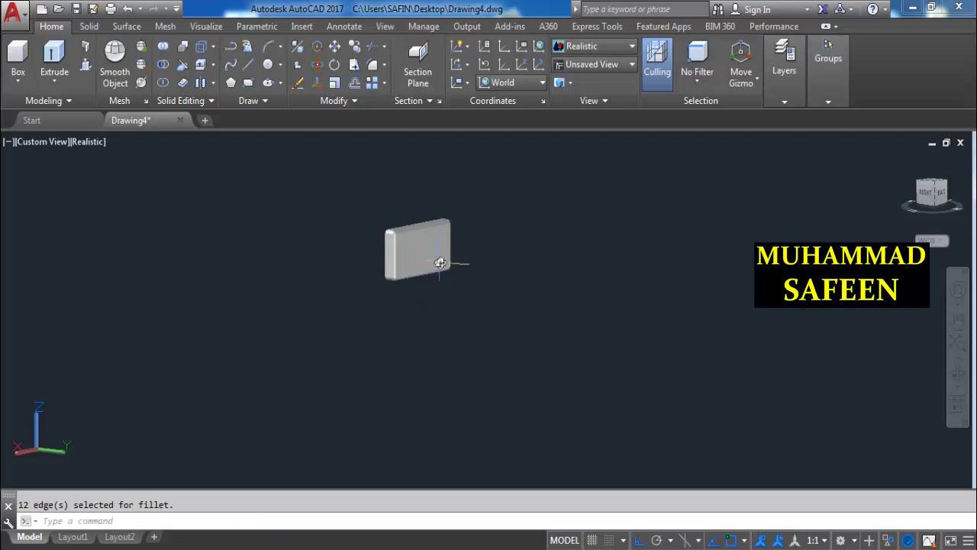
middle_click_drag(441, 267, 383, 319)
End isolation to restore all parts, then isolate the slanted slab at the sofa's left end.
right_click(449, 266)
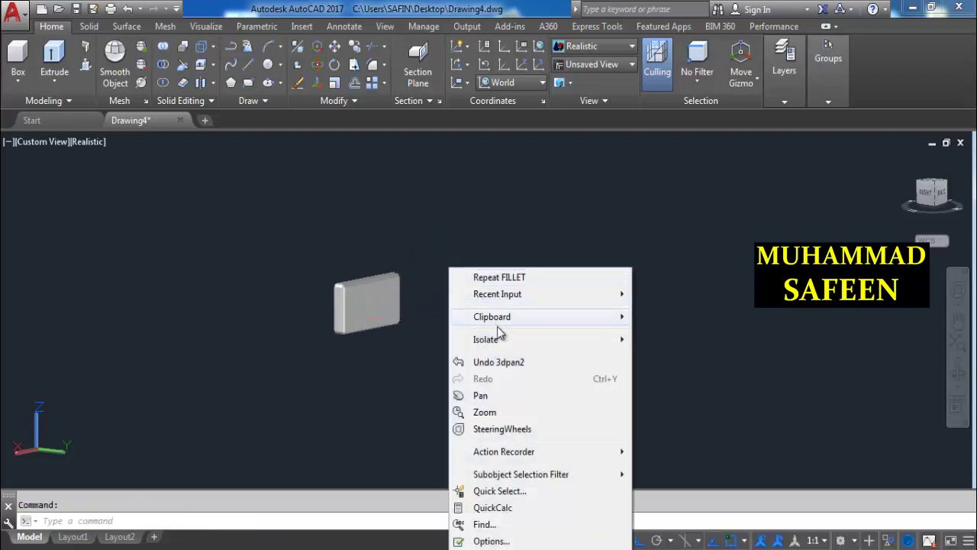
mouse_move(535, 339)
left_click(677, 373)
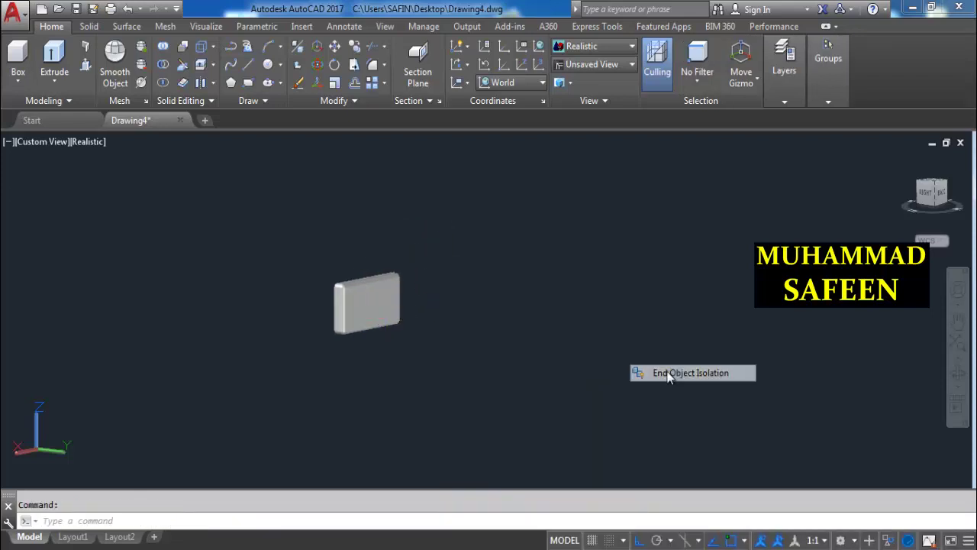
middle_click_drag(230, 357, 396, 373, "shift")
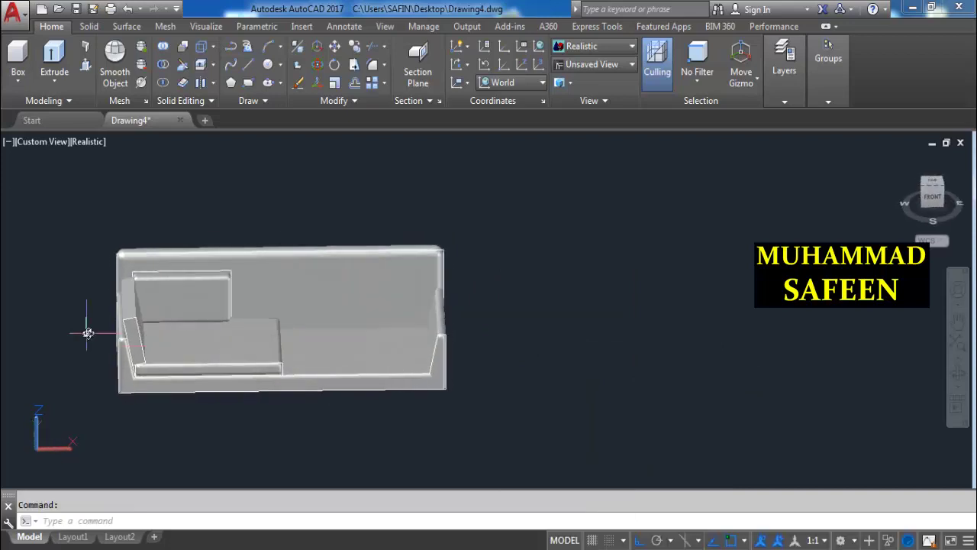
scroll(88, 332, "up", 3)
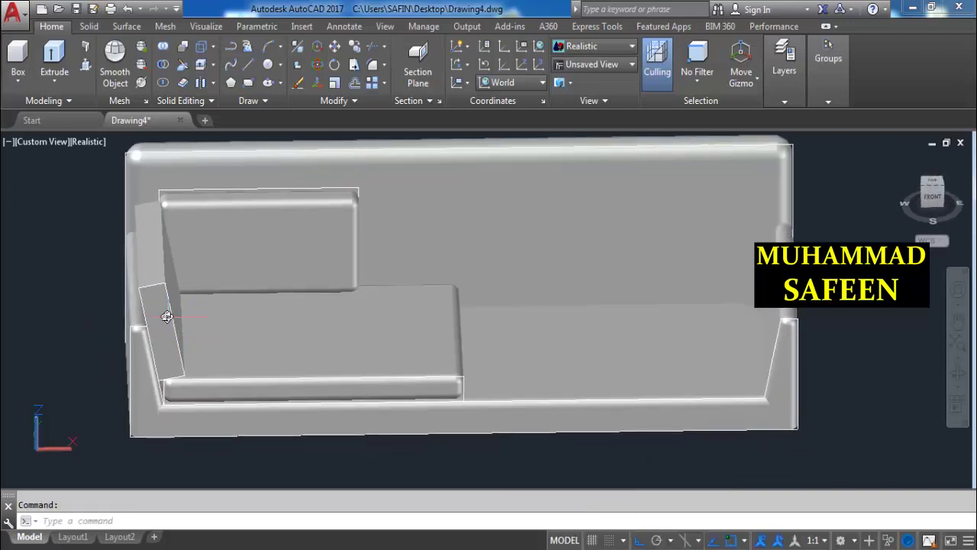
left_click(166, 316)
right_click(167, 315)
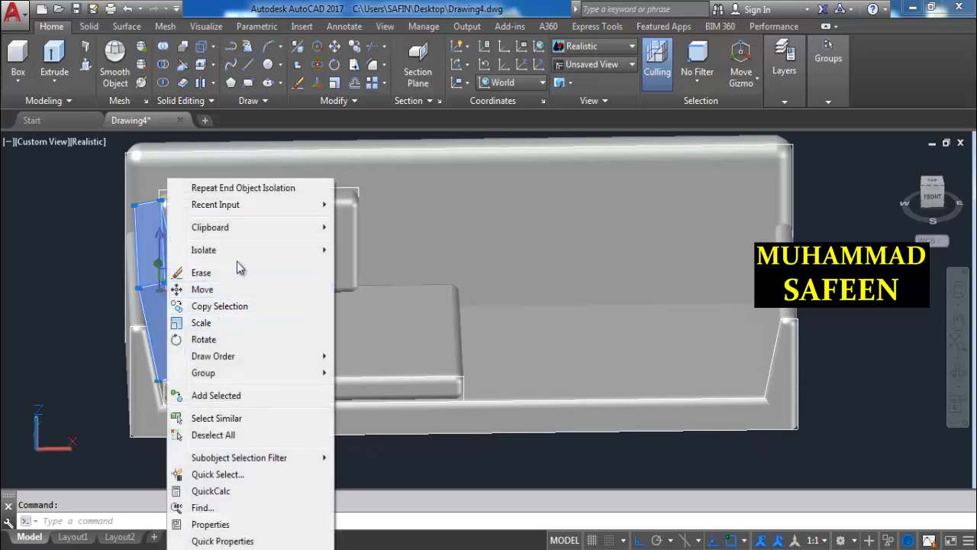
mouse_move(204, 249)
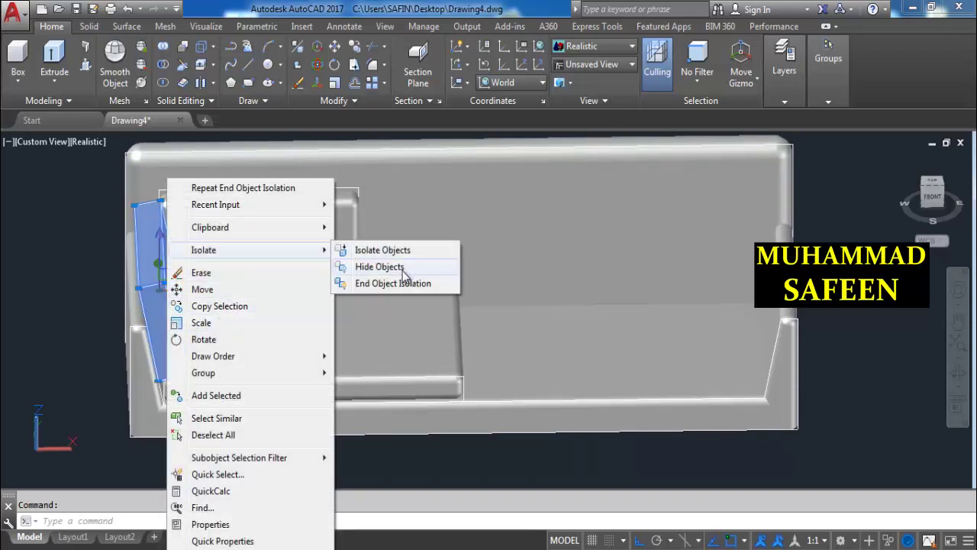
left_click(409, 257)
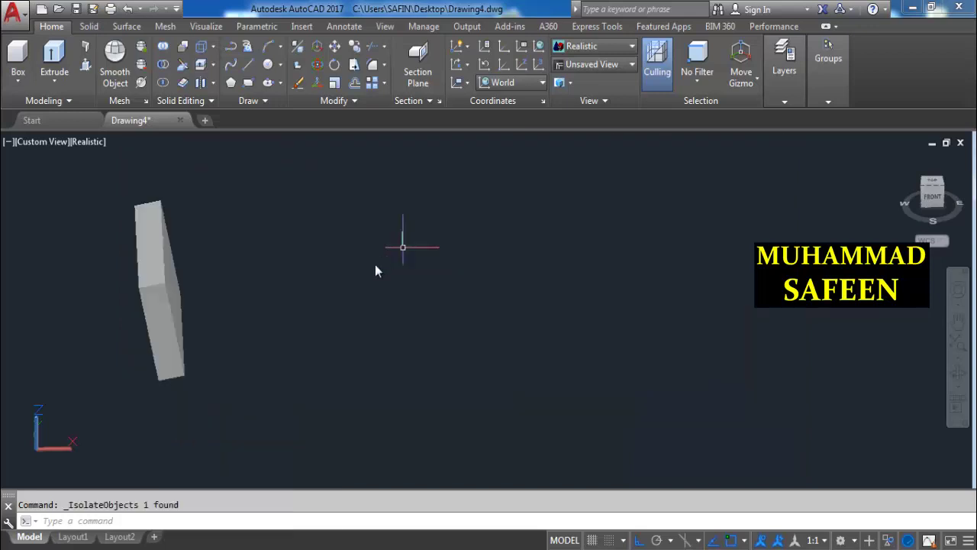
Fillet the slanted slab's front and vertical edges with the 2.5 radius.
left_click(371, 69)
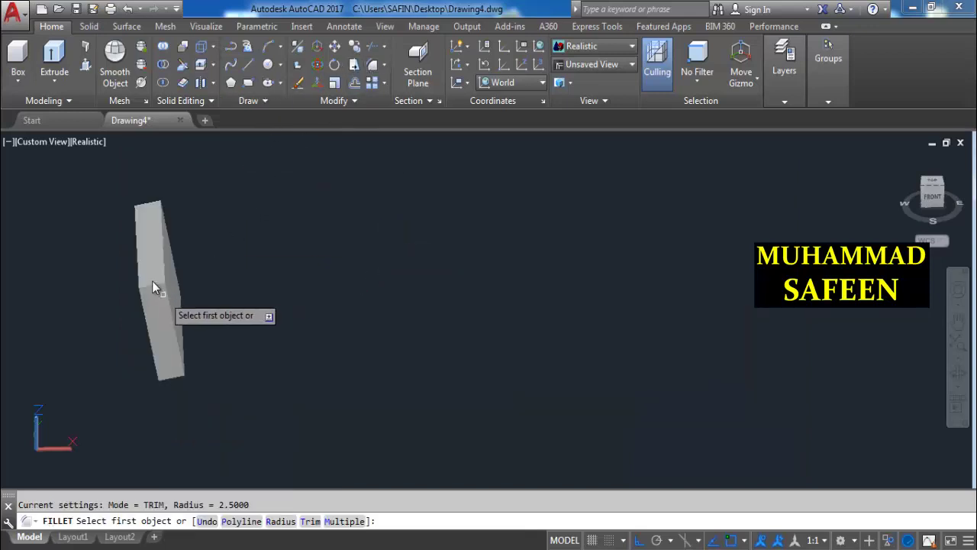
left_click(151, 285)
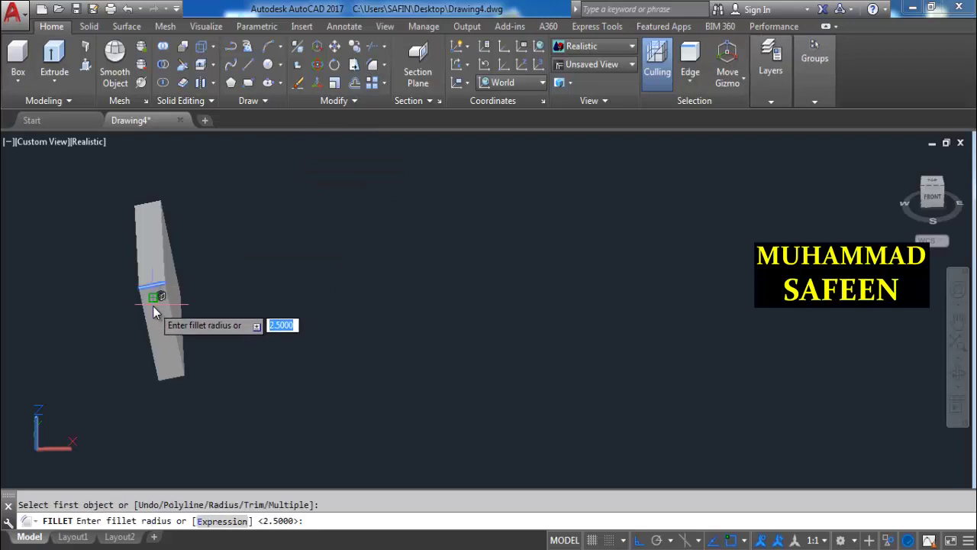
key("Return")
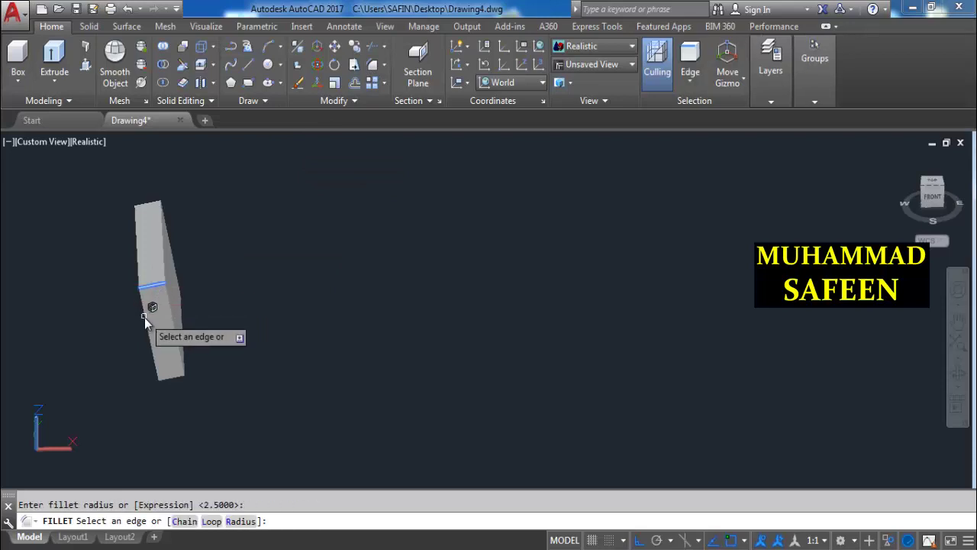
left_click(145, 317)
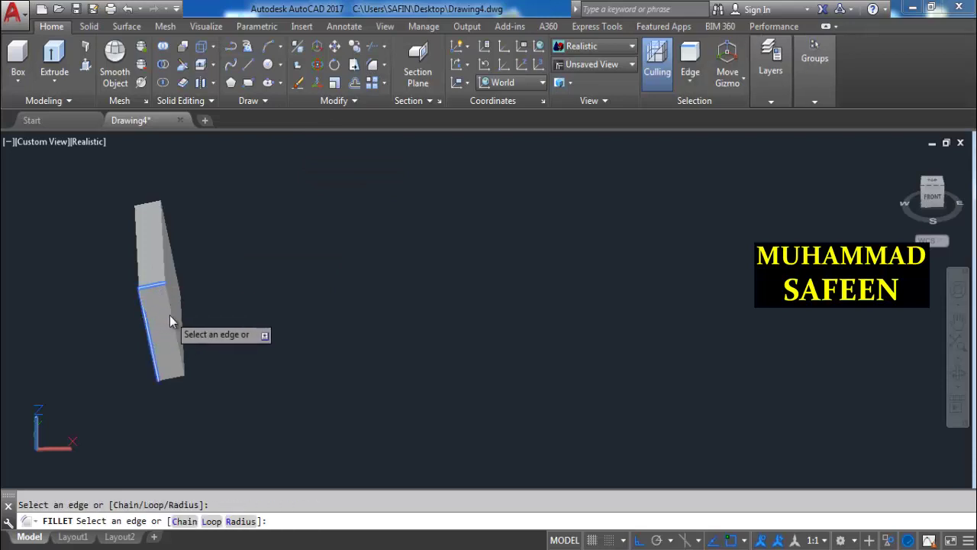
left_click(178, 352)
left_click(175, 379)
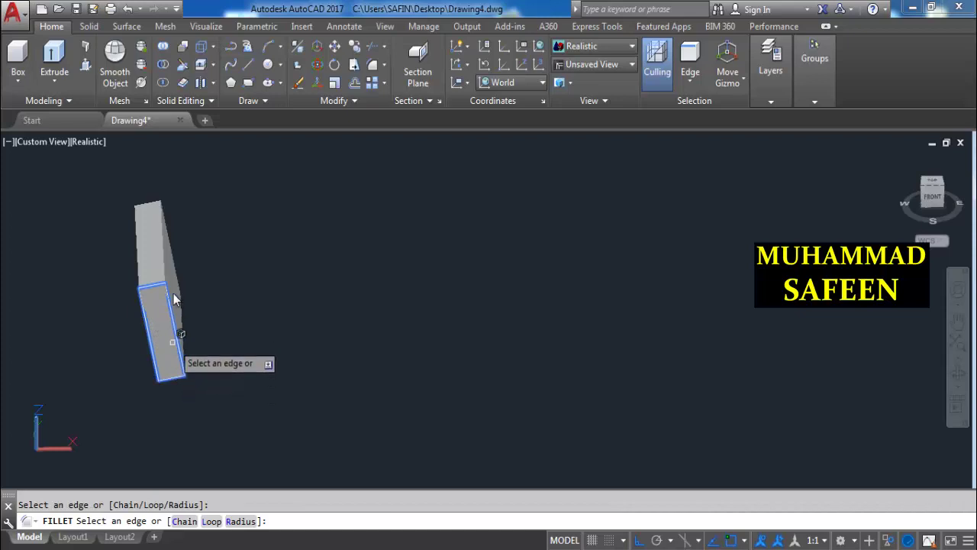
left_click(165, 250)
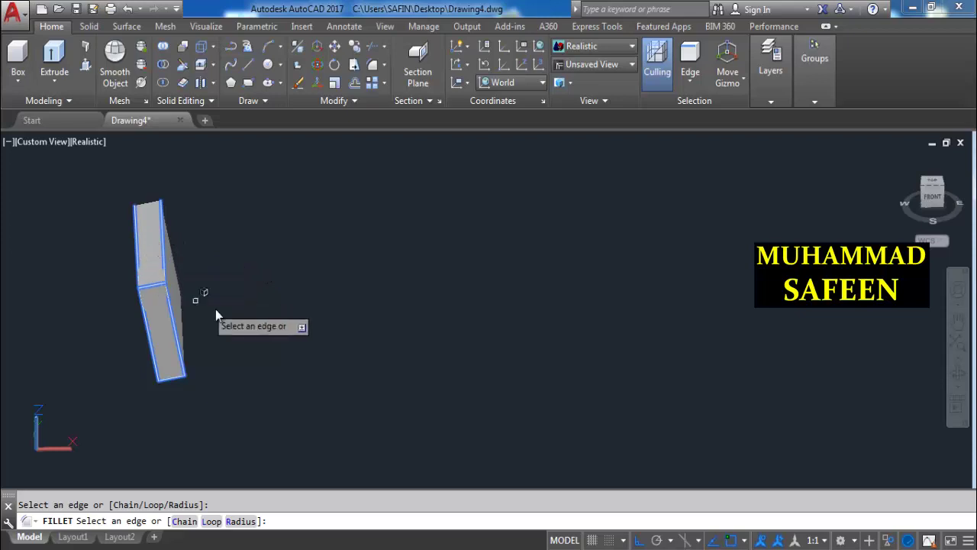
Add the slab's broad-face and side edges, then apply the fillet to all twelve.
mouse_move(234, 290)
middle_mouse_down("shift")
mouse_move(124, 290)
mouse_move(28, 249)
middle_mouse_up("shift")
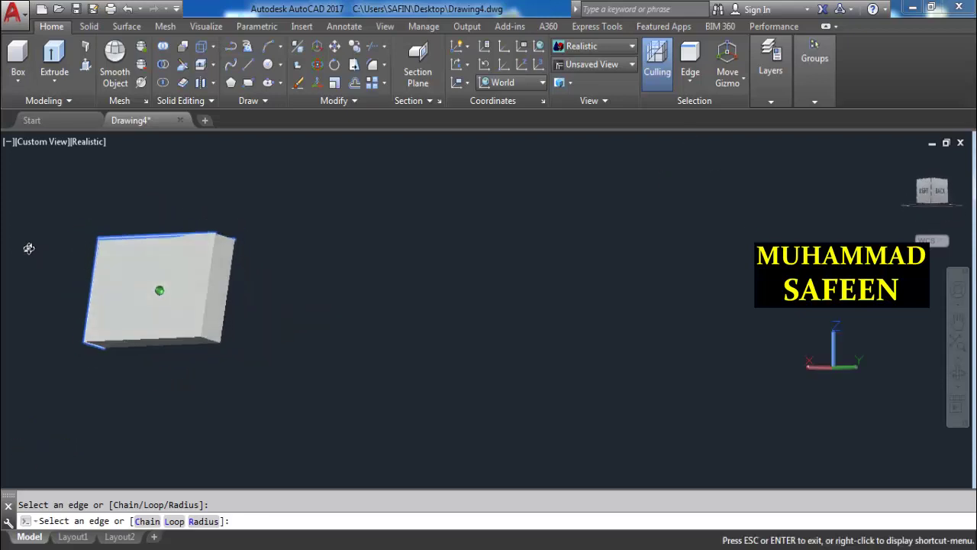
left_click(210, 293)
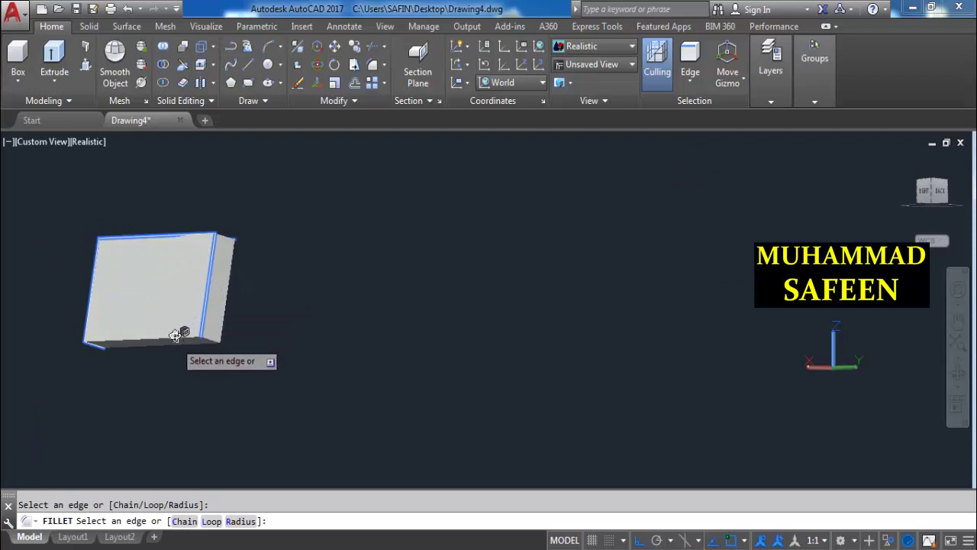
left_click(173, 338)
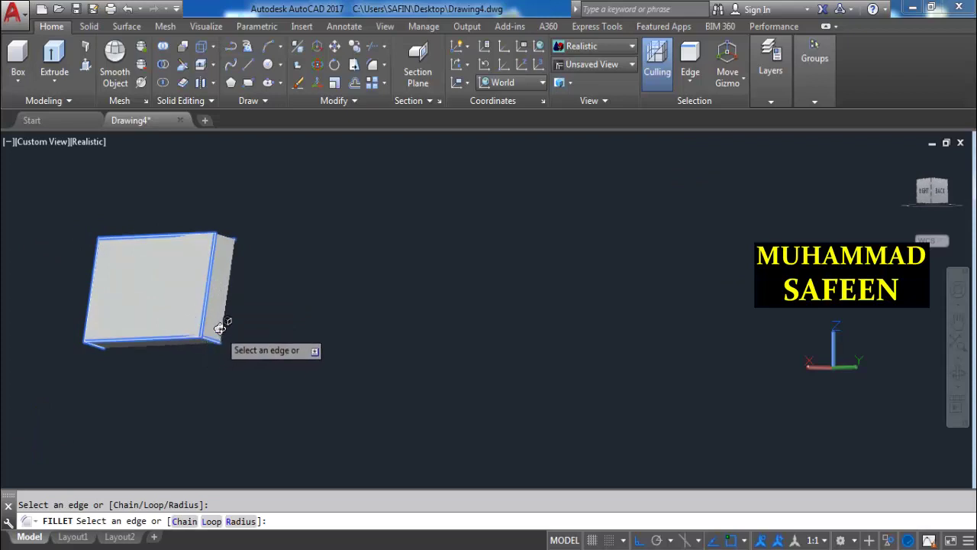
left_click(222, 326)
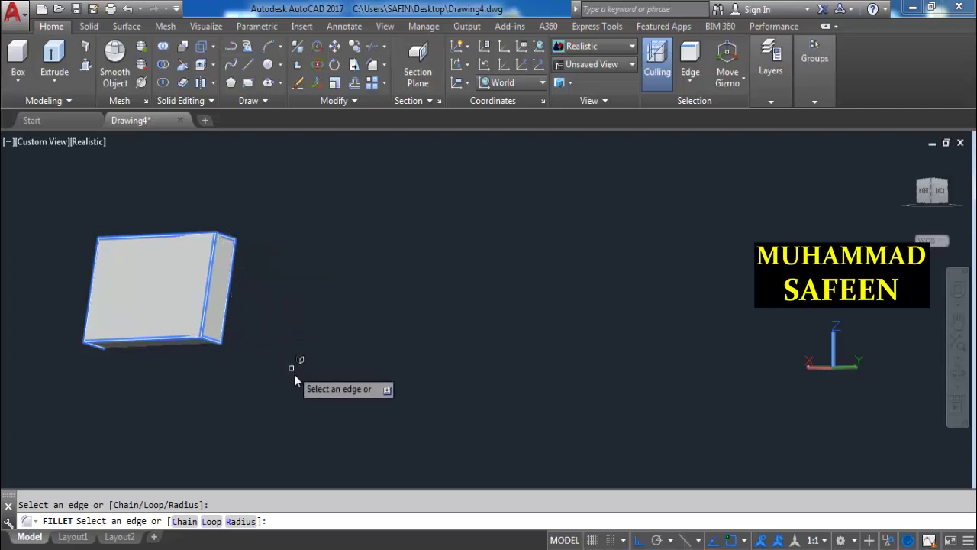
mouse_move(294, 374)
middle_mouse_down("shift")
mouse_move(211, 327)
mouse_move(201, 339)
middle_mouse_up("shift")
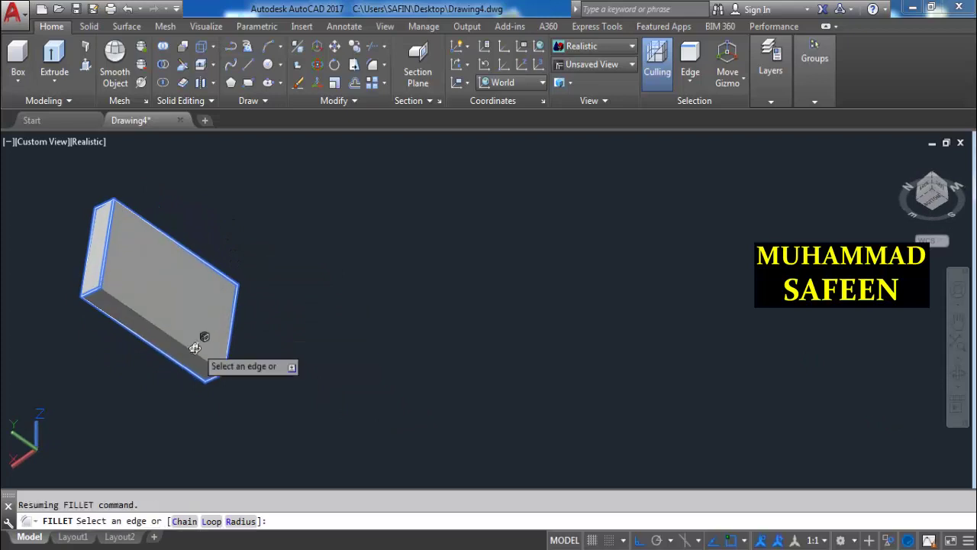
right_click(356, 308)
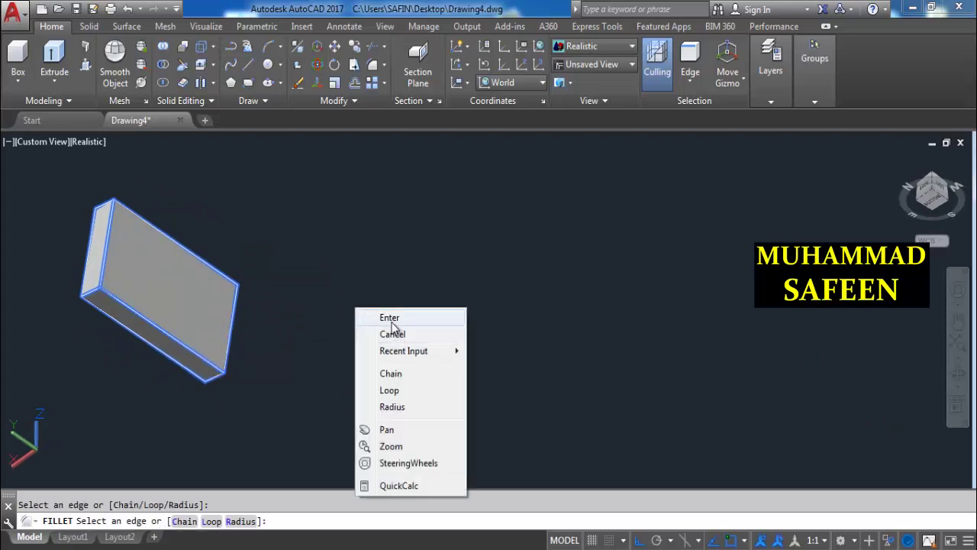
left_click(391, 321)
middle_click_drag(342, 323, 336, 313, "shift")
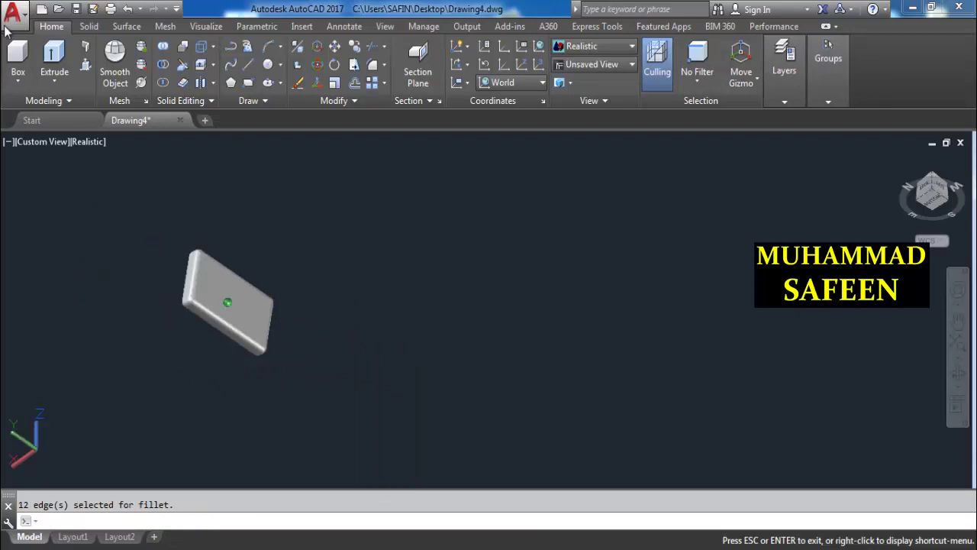
key("Return")
middle_click_drag(171, 163, 253, 212, "shift")
End object isolation so all the hidden sofa parts show again.
middle_click_drag(256, 270, 283, 256, "shift")
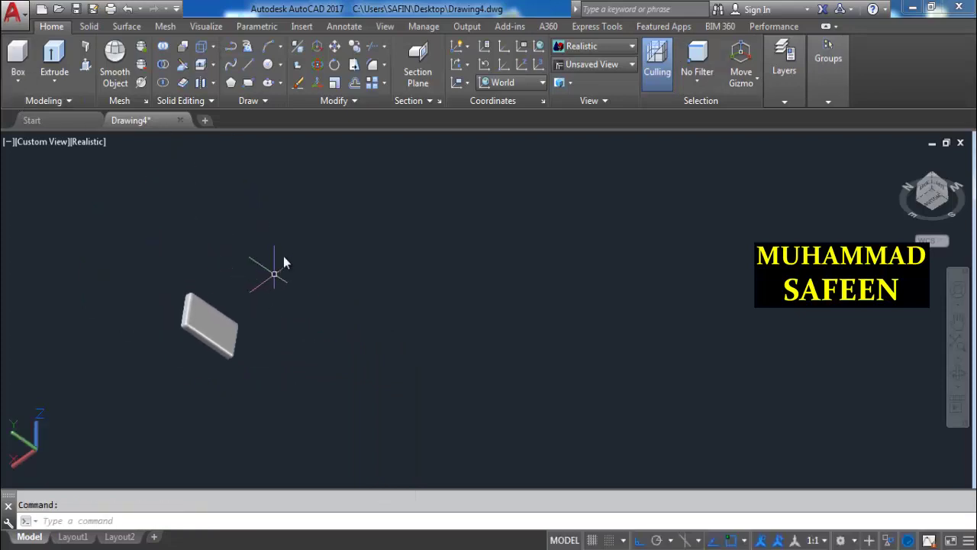
right_click(284, 257)
mouse_move(321, 327)
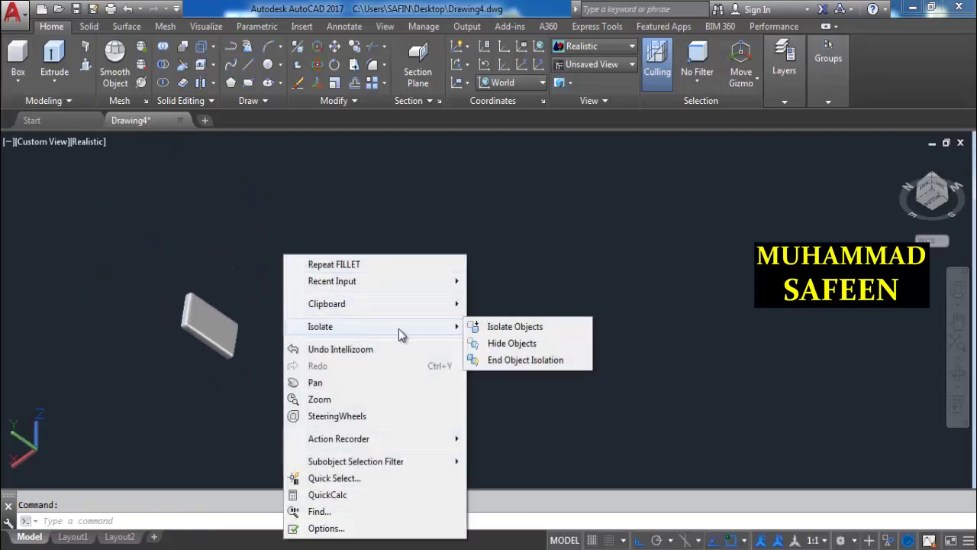
left_click(495, 361)
Orbit around the whole sofa, then set the ViewCube to the Front view.
mouse_move(317, 244)
middle_mouse_down("shift")
mouse_move(352, 261)
mouse_move(256, 291)
middle_mouse_up("shift")
scroll(256, 290, "up", 5)
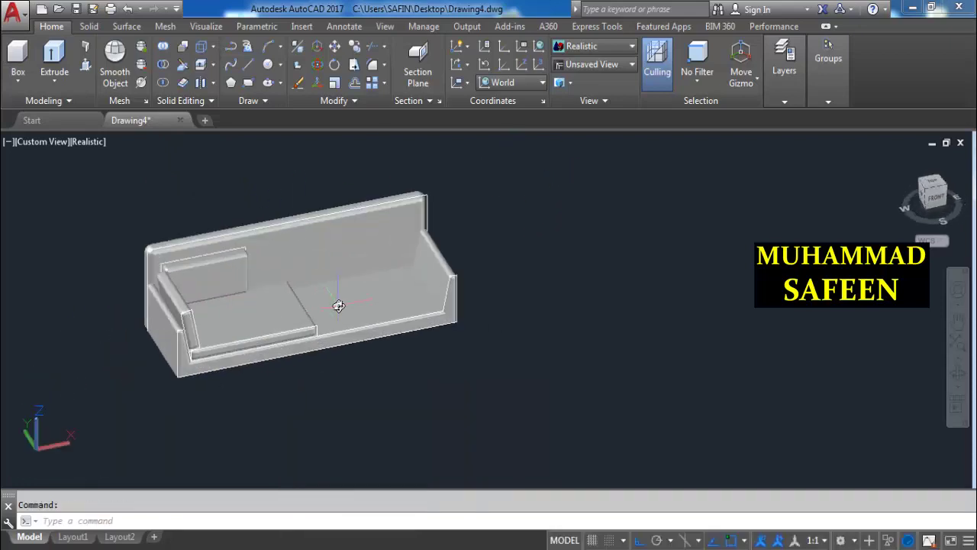
mouse_move(338, 301)
middle_mouse_down("shift")
mouse_move(297, 279)
mouse_move(283, 328)
middle_mouse_up("shift")
middle_click_drag(387, 337, 395, 303, "shift")
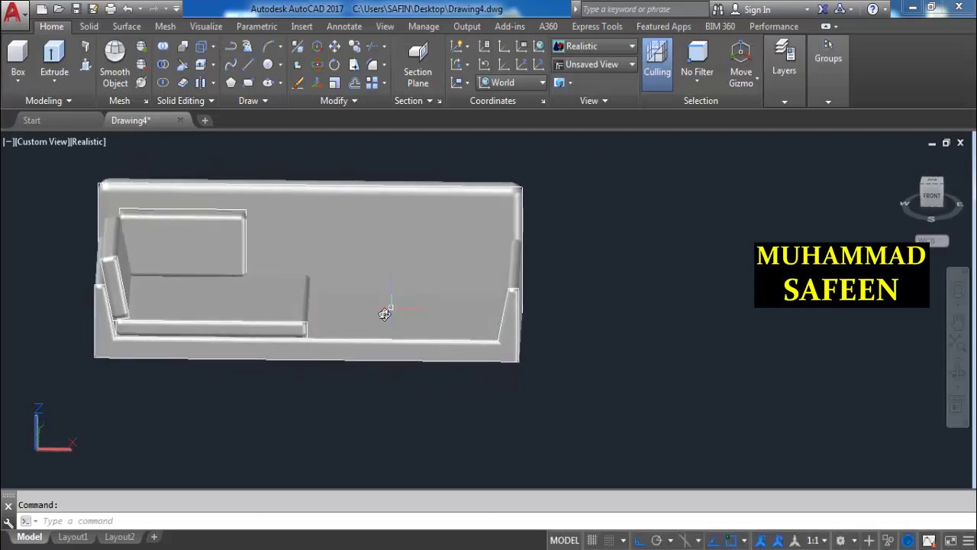
middle_click_drag(356, 313, 362, 279)
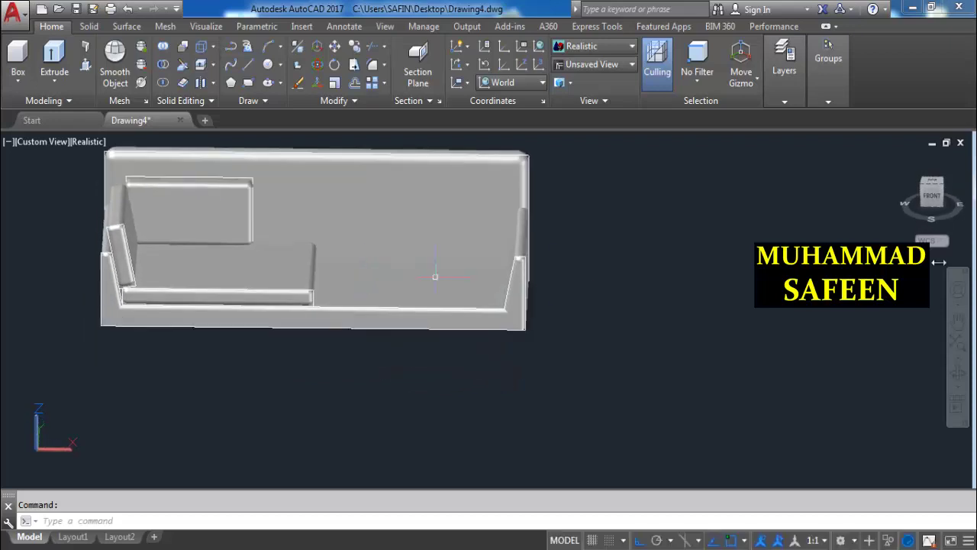
left_click(931, 195)
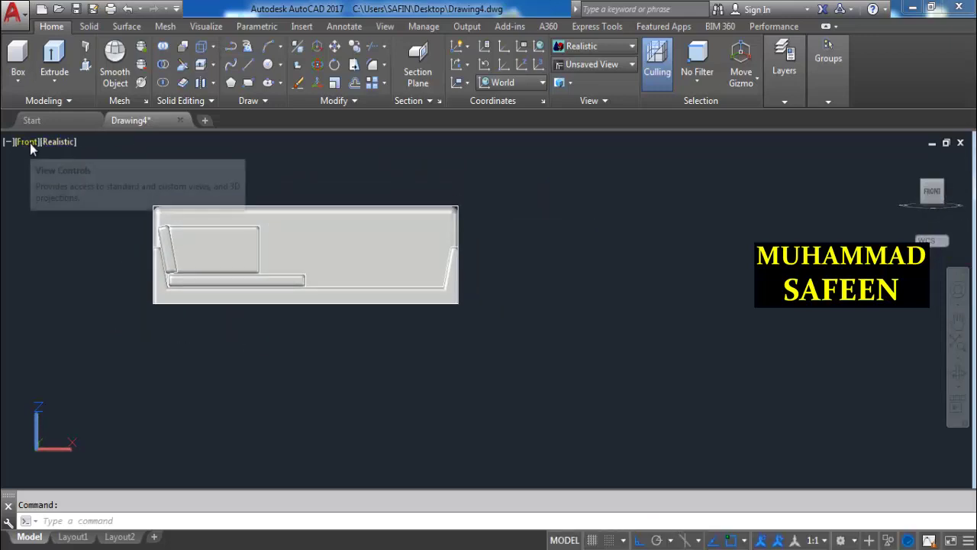
Mirror the left seat cushion across the sofa centre, keeping the original.
key("Escape")
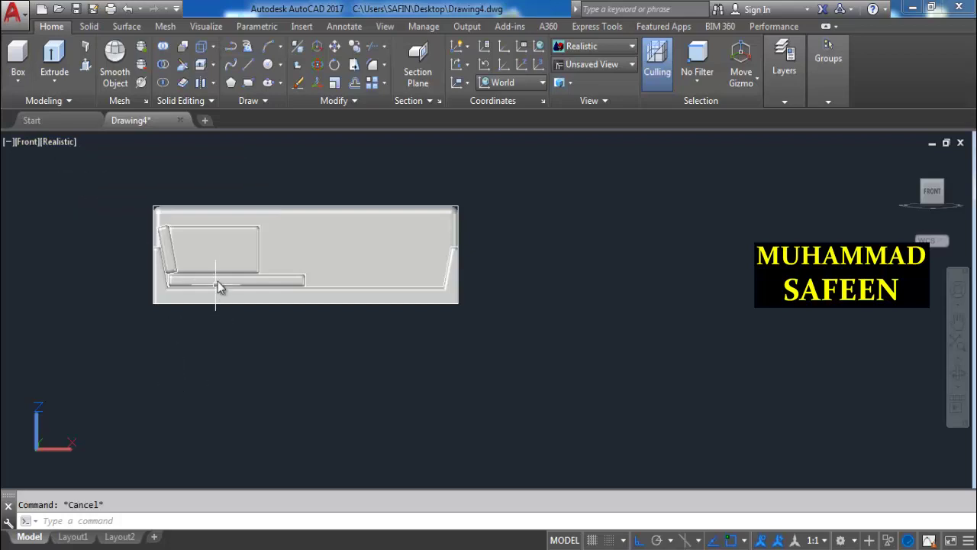
left_click(220, 282)
type("CO")
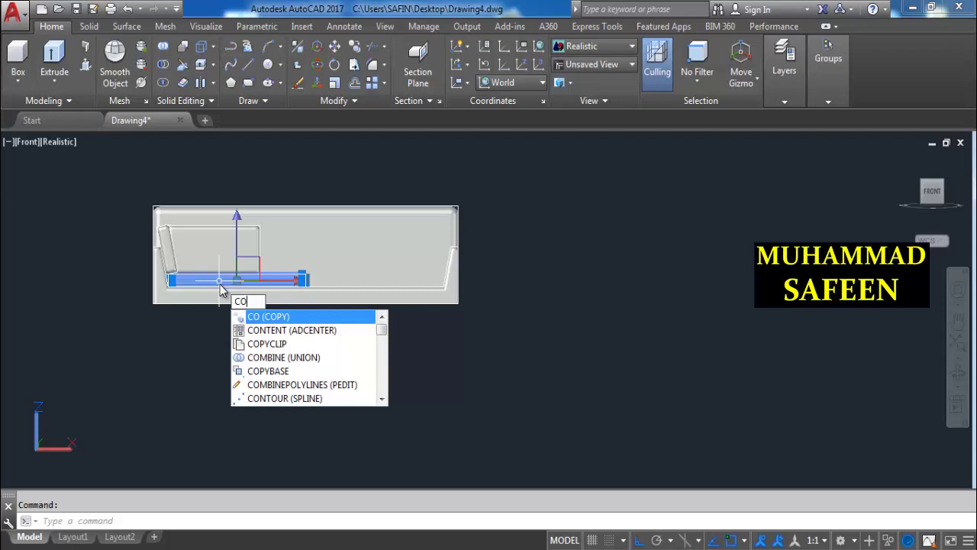
key("Escape")
left_click(219, 284)
type("m")
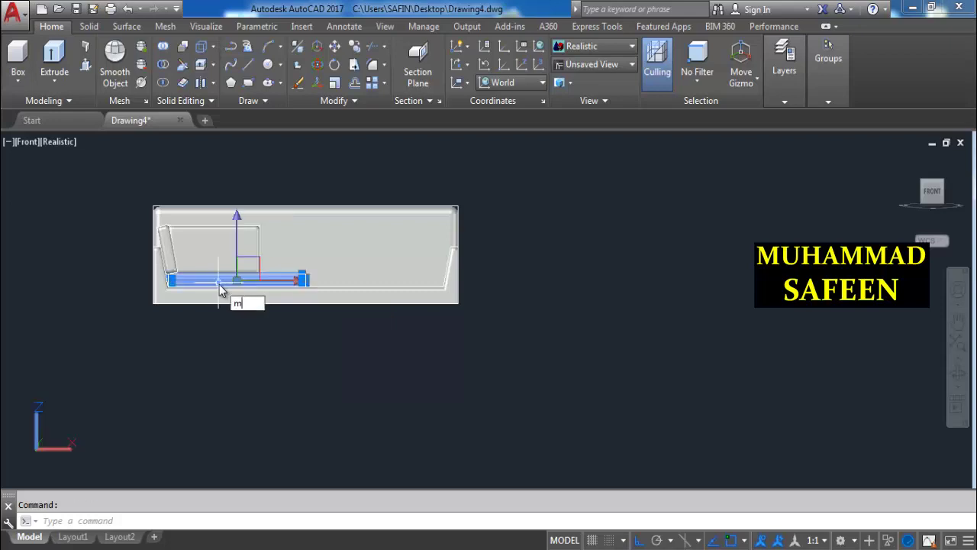
type("i")
key("Return")
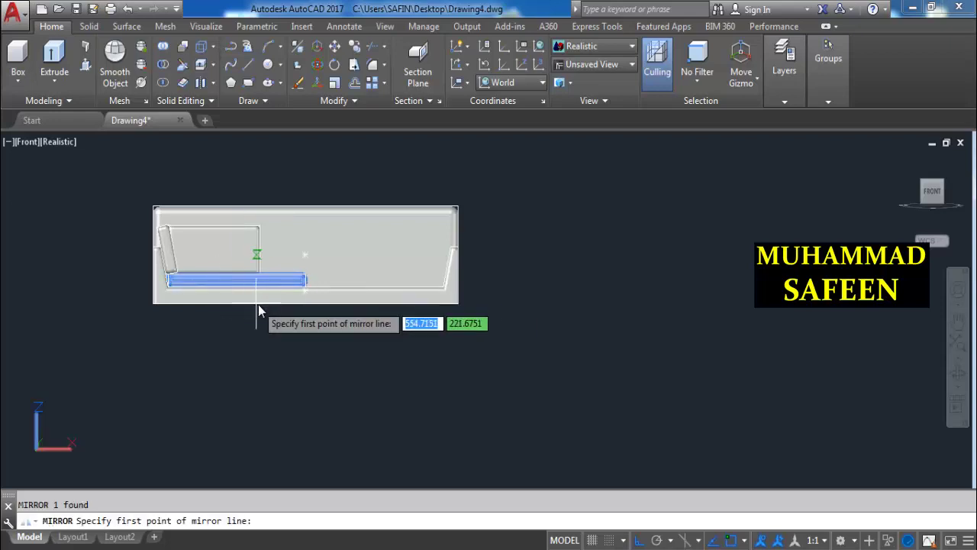
left_click(305, 293)
left_click(299, 385)
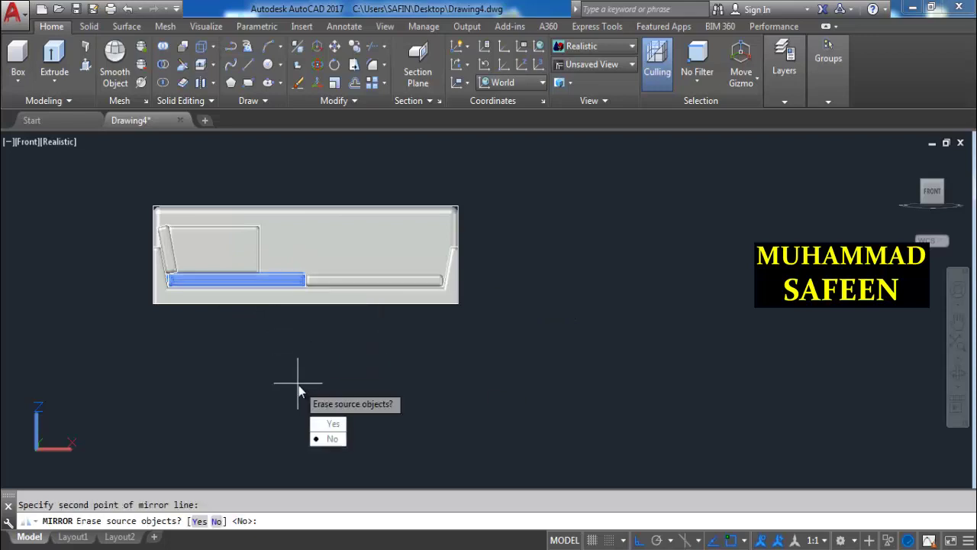
type("n")
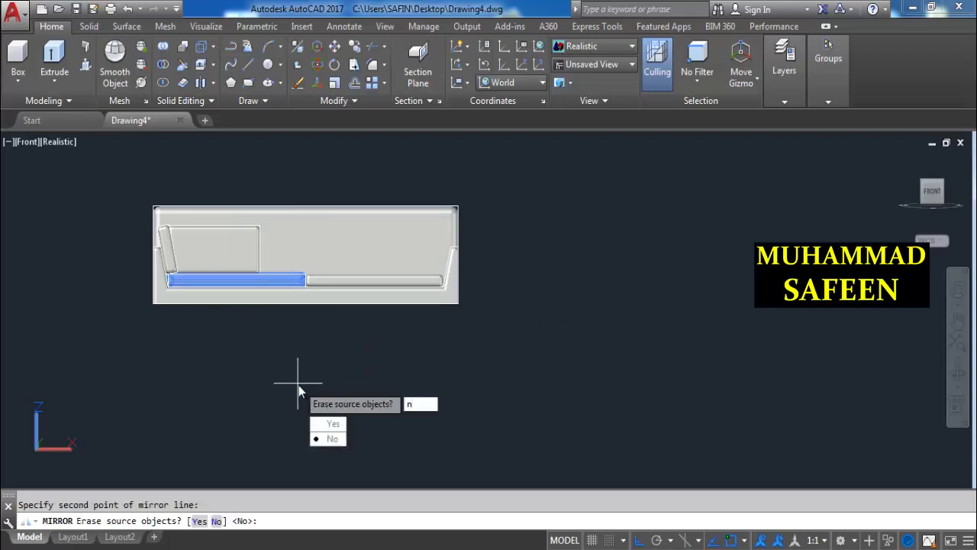
key("Return")
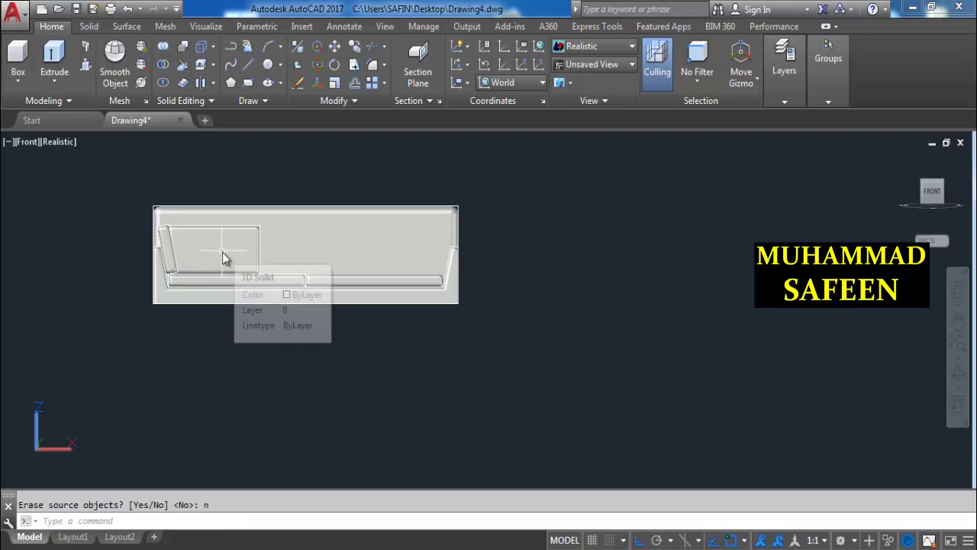
Mirror the slanted left armrest cushion across the sofa centre, keeping the original.
left_click(173, 255)
type("m")
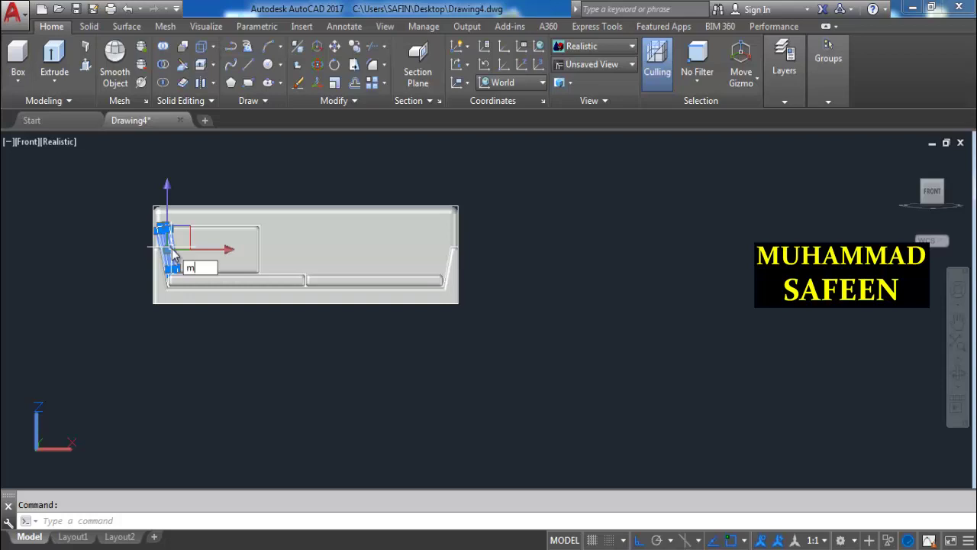
type("i")
key("Return")
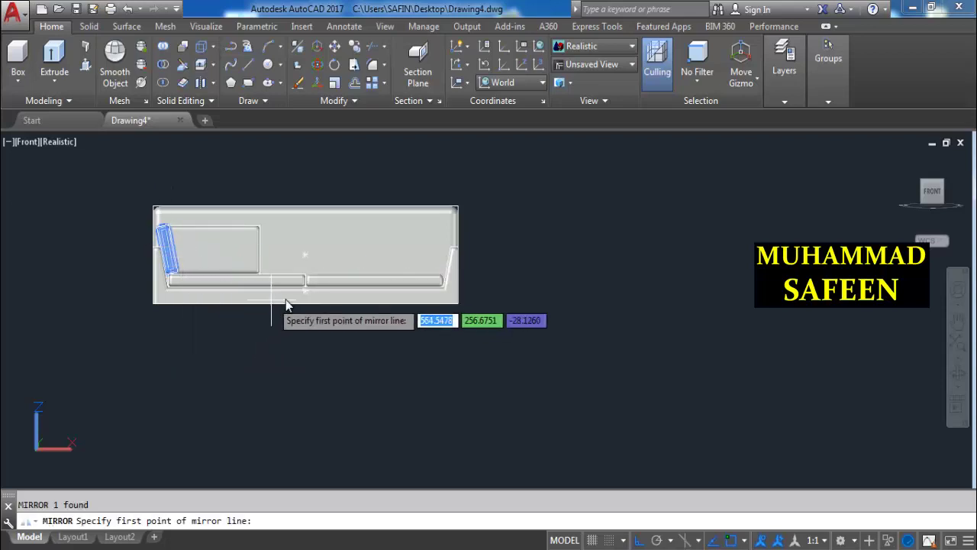
left_click(305, 292)
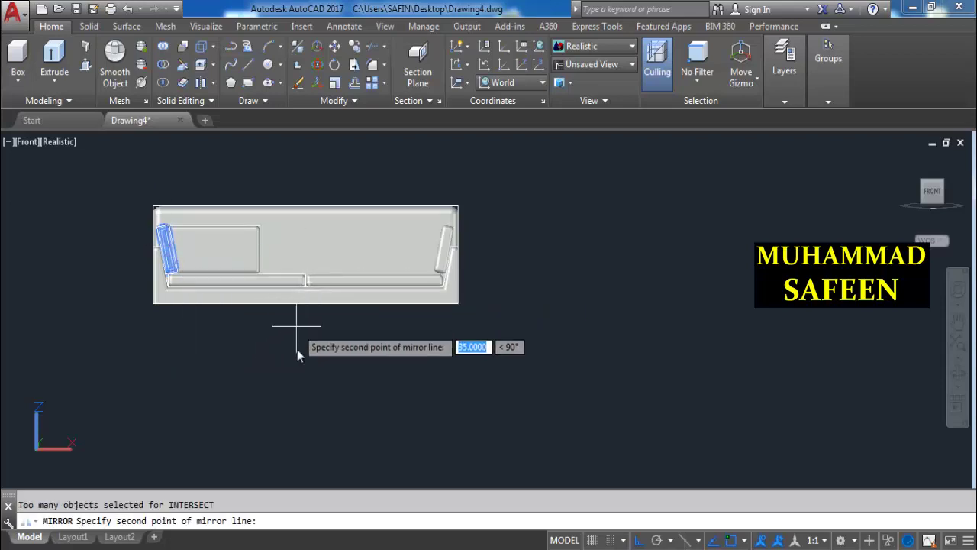
left_click(297, 350)
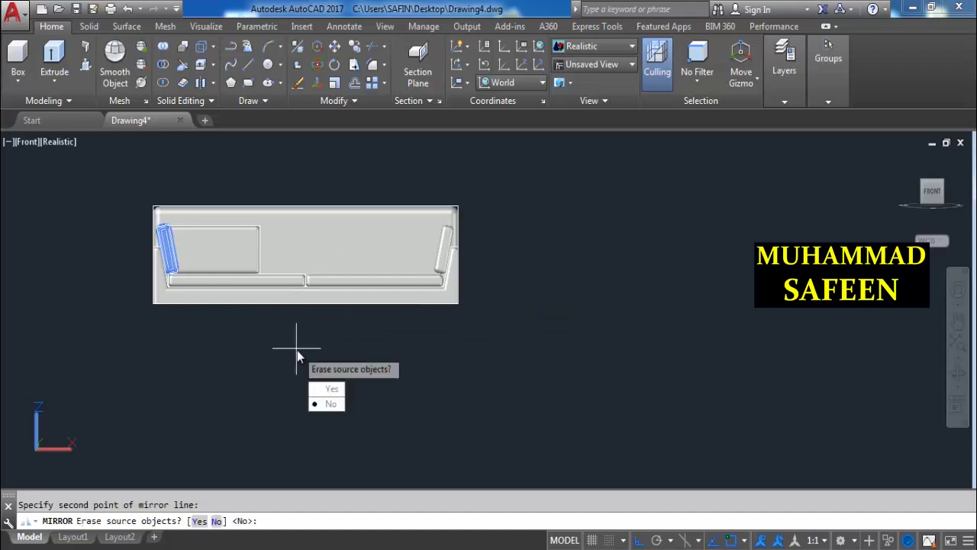
type("n")
type("n")
key("Return")
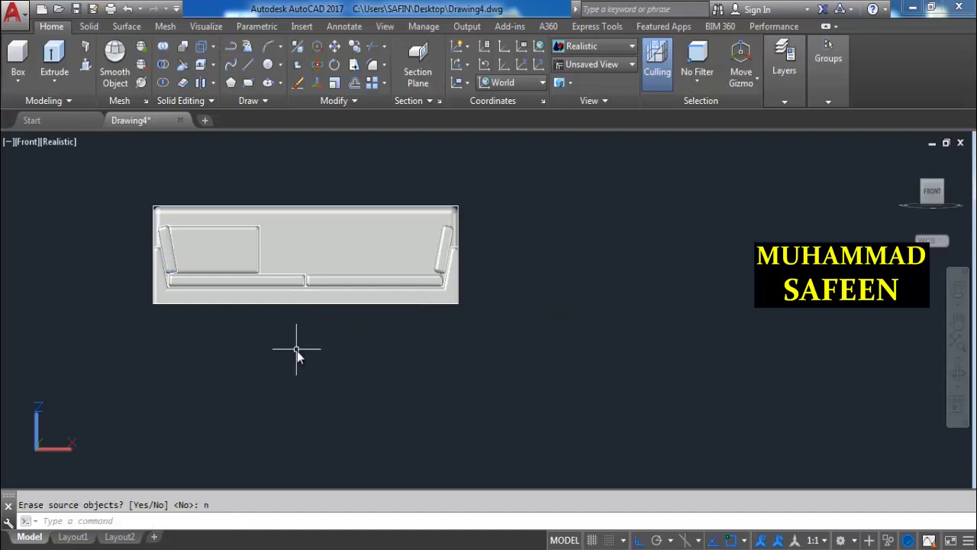
Copy the left back cushion twice to the right, saving before and after.
key("ctrl+s")
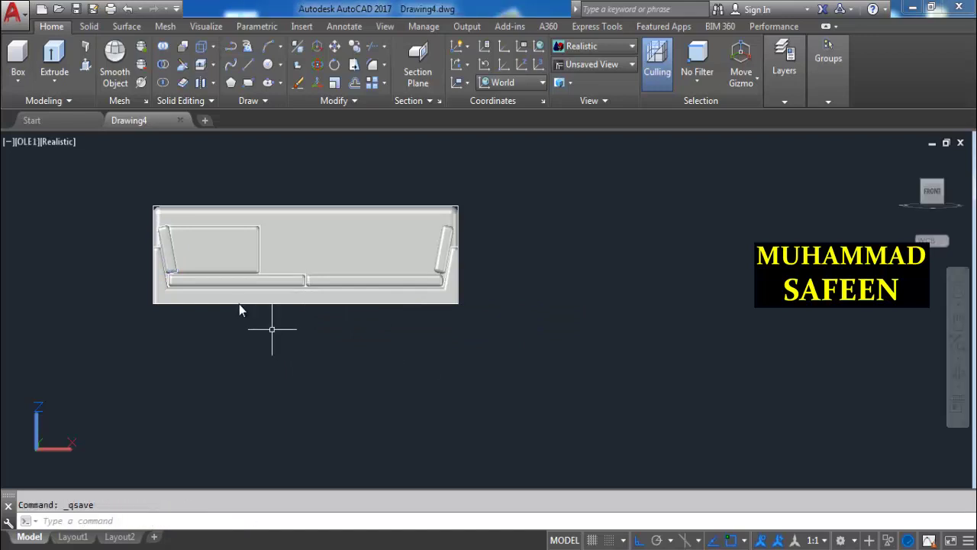
left_click(224, 264)
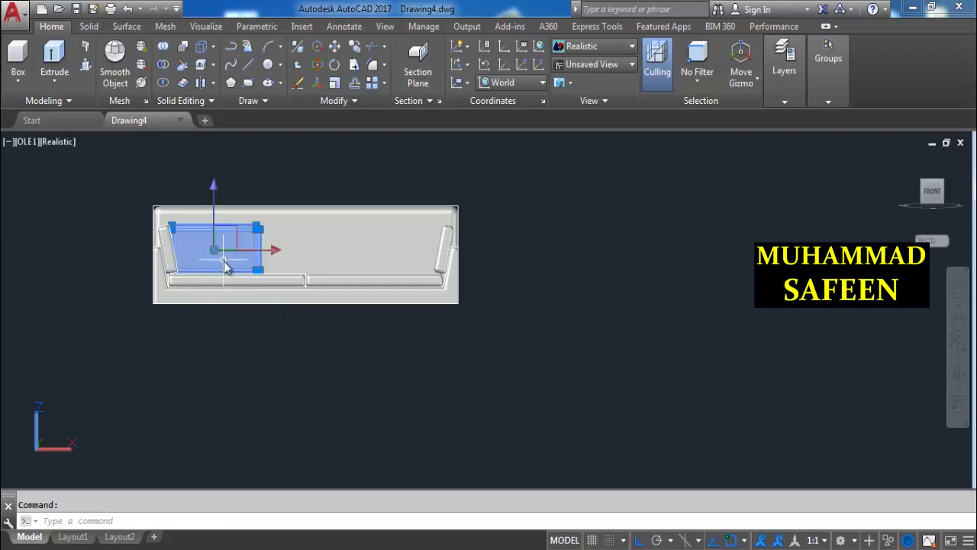
type("Co")
key("Return")
left_click(228, 324)
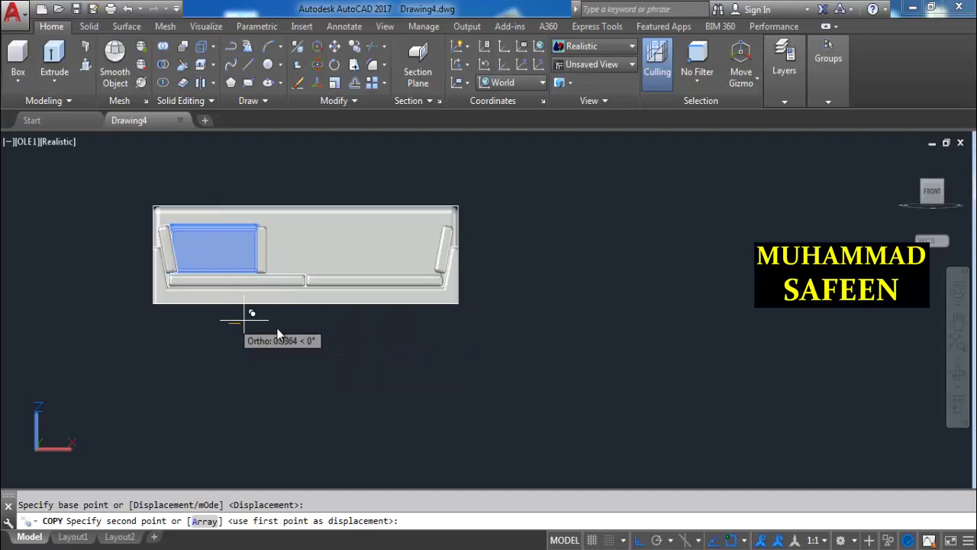
left_click(321, 339)
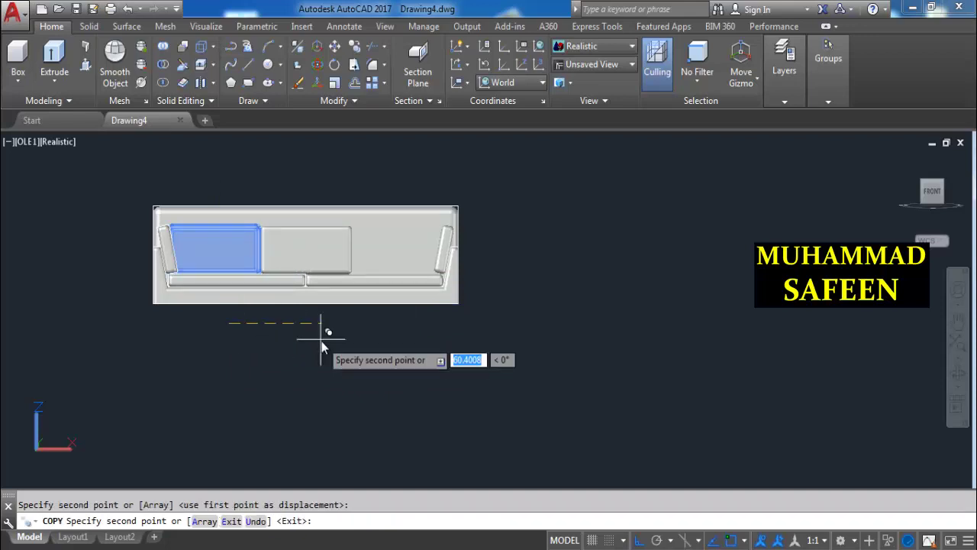
left_click(411, 364)
key("Return")
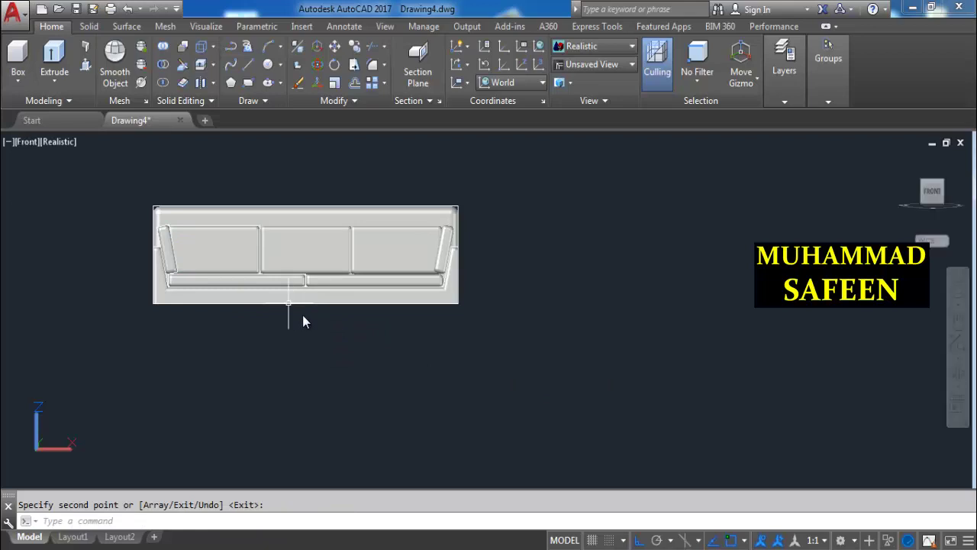
key("ctrl+s")
Orbit over the sofa, return to the Front view, and show the preset views list.
mouse_move(293, 297)
middle_mouse_down("shift")
mouse_move(384, 356)
mouse_move(371, 338)
mouse_move(387, 309)
mouse_move(347, 317)
mouse_move(367, 336)
middle_mouse_up("shift")
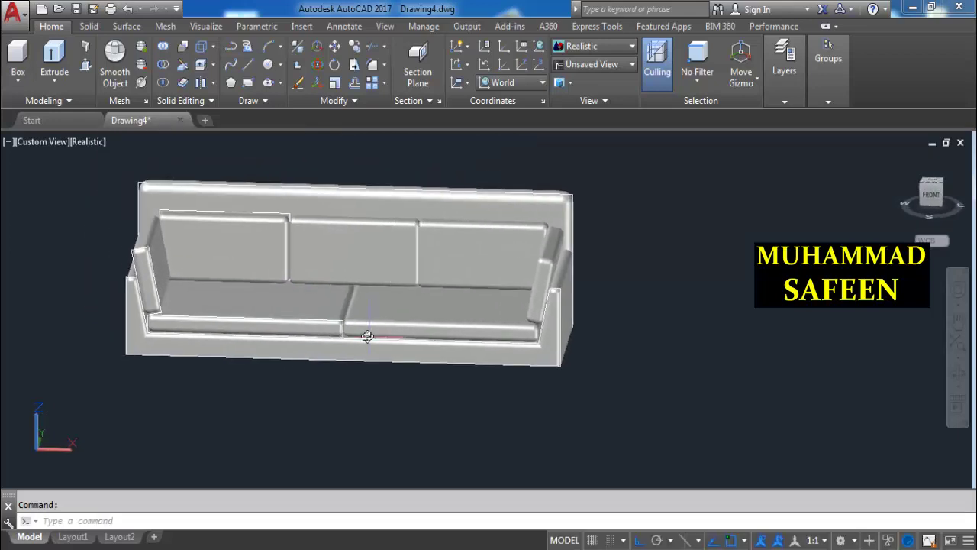
left_click(933, 209)
left_click(930, 197)
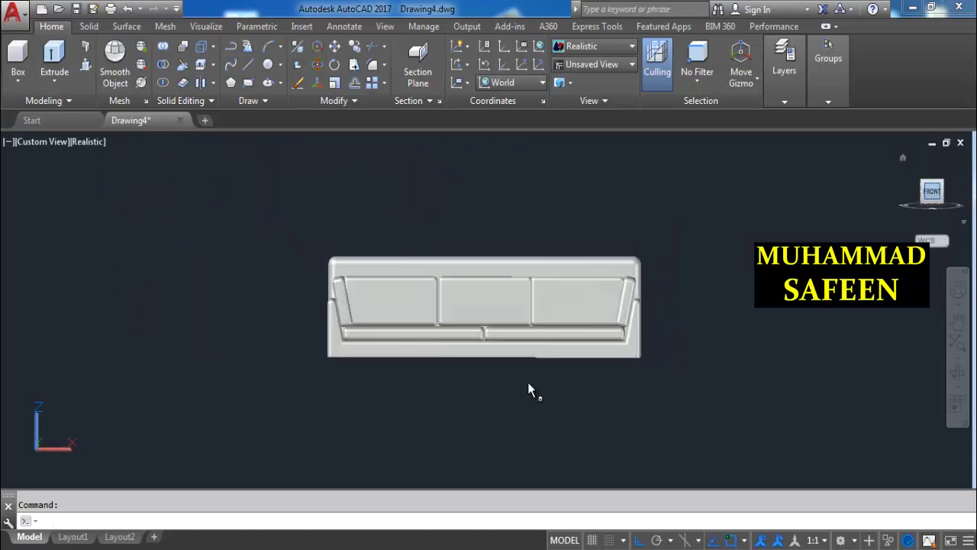
middle_click_drag(482, 368, 383, 363)
scroll(492, 382, "up", 2)
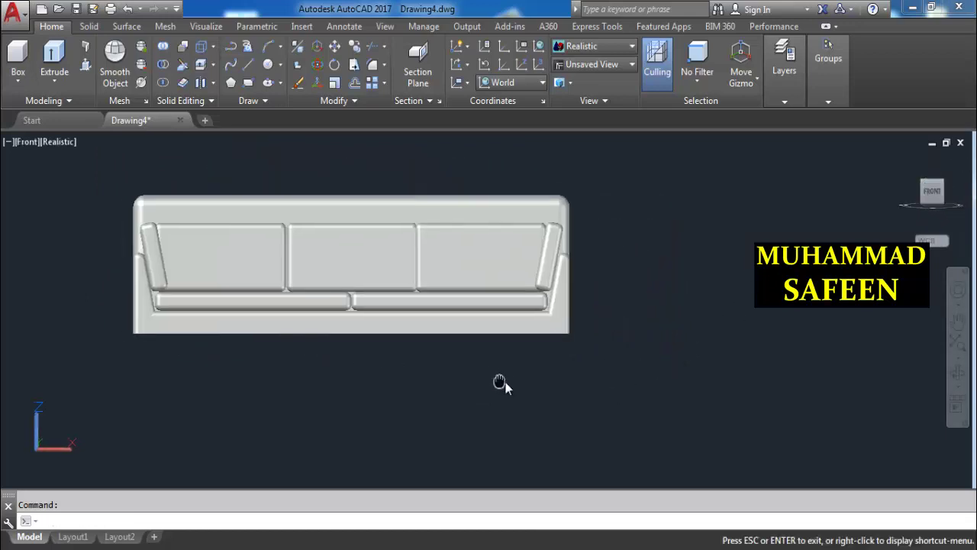
left_click(31, 148)
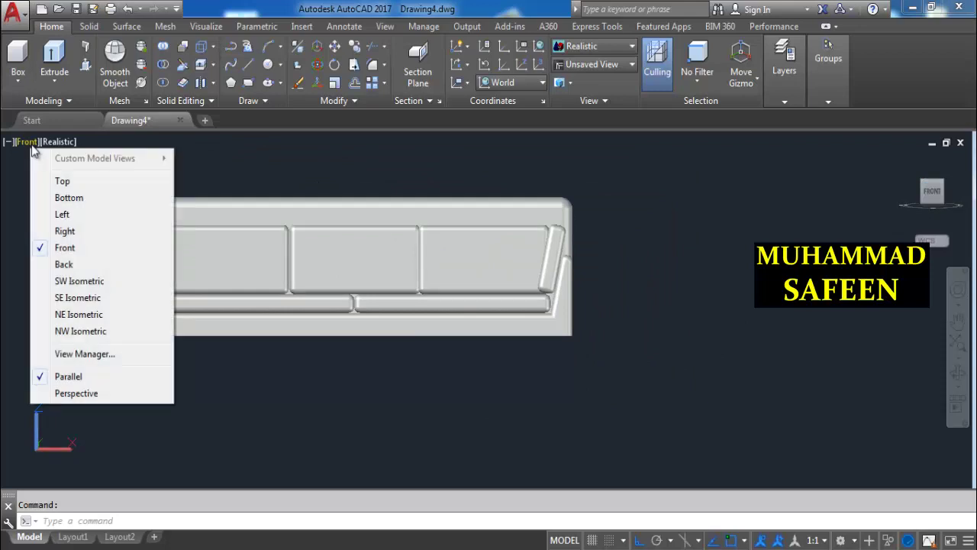
Switch to the Top view and start a line below the sofa.
left_click(61, 182)
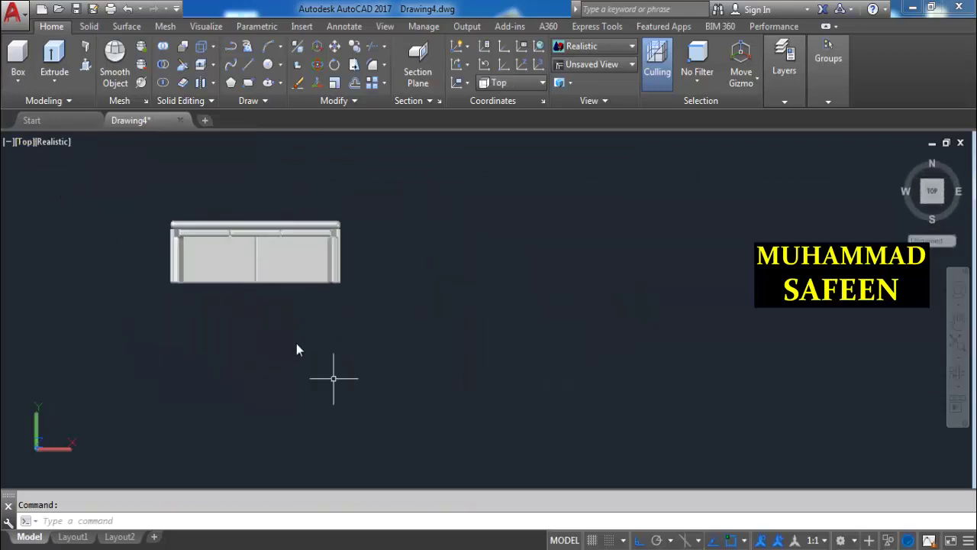
scroll(170, 287, "up", 3)
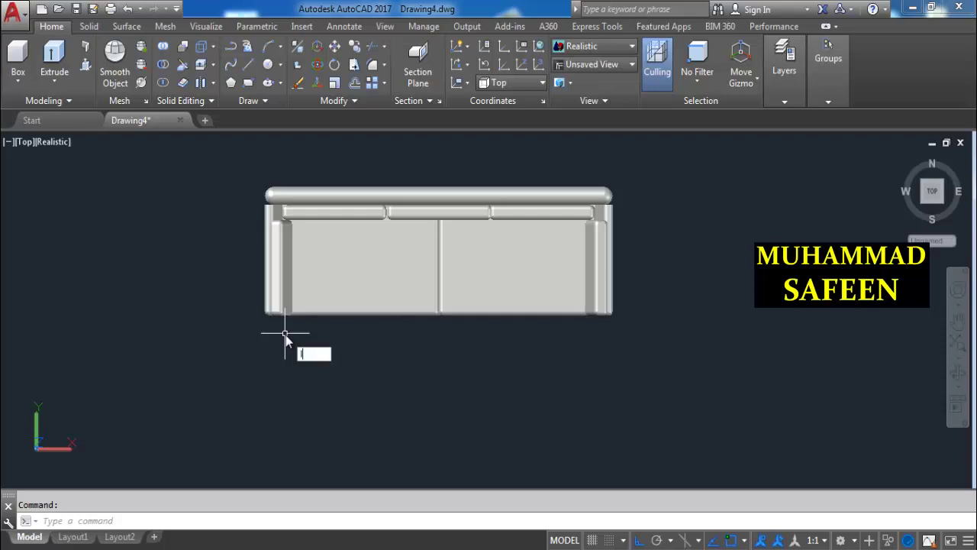
type("l")
key("Return")
left_click(269, 342)
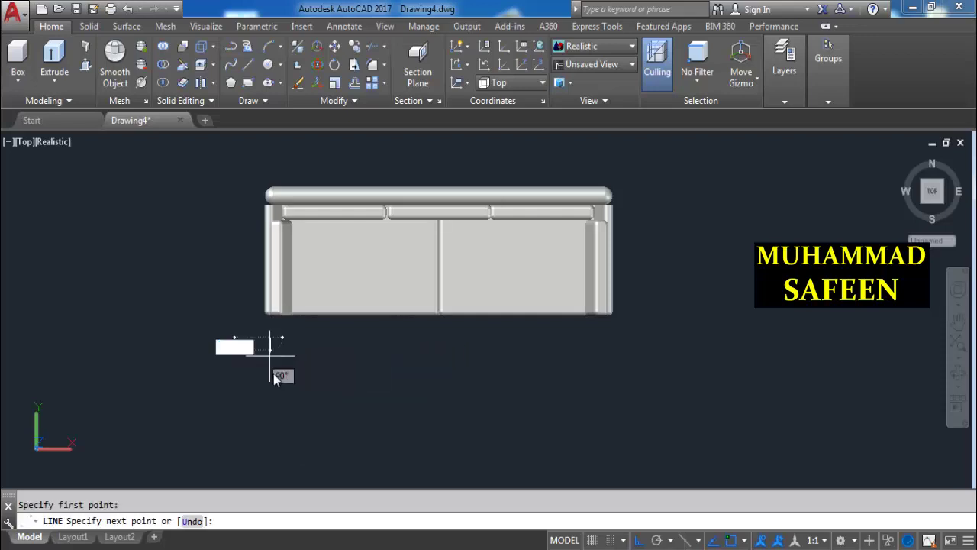
Draw two 10-unit line segments for the outline.
type("10")
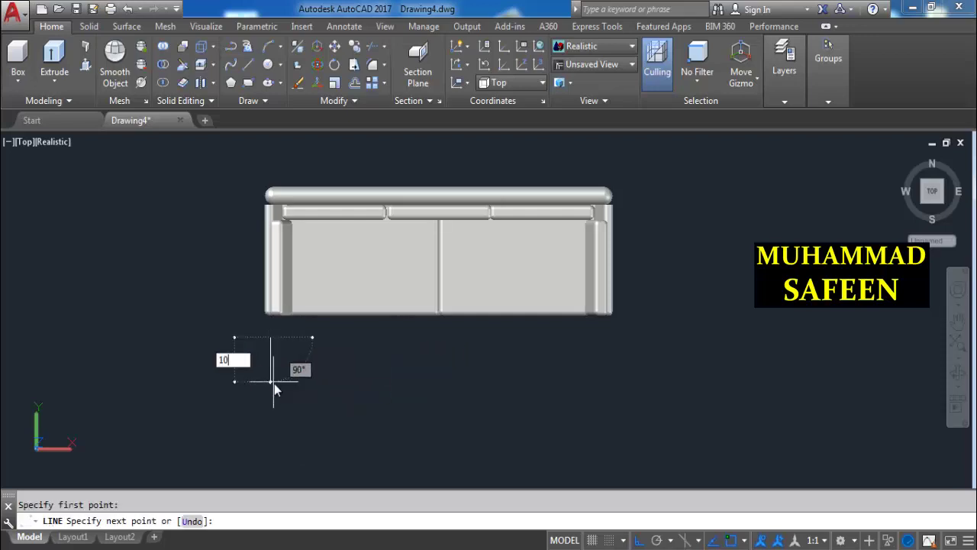
key("Return")
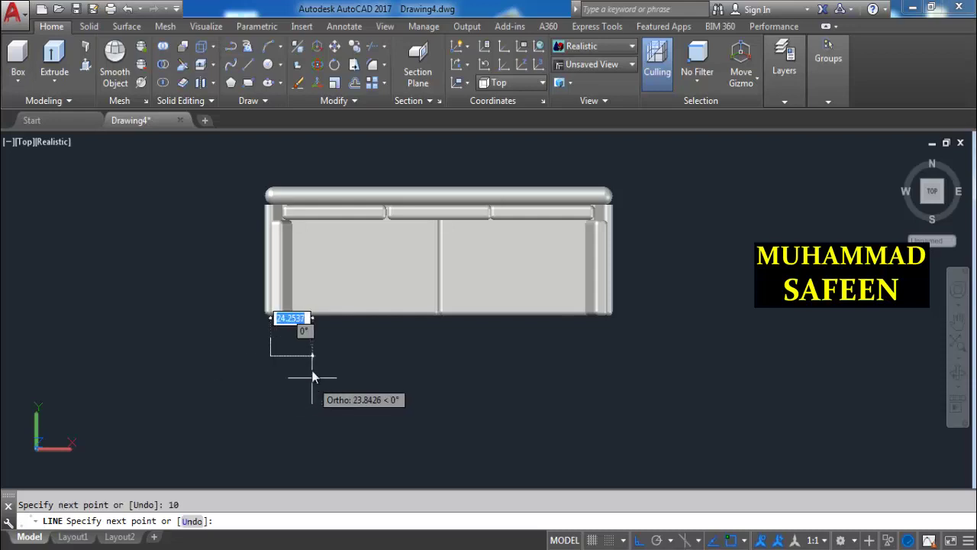
scroll(315, 387, "up", 3)
middle_click_drag(314, 387, 317, 402)
type("10")
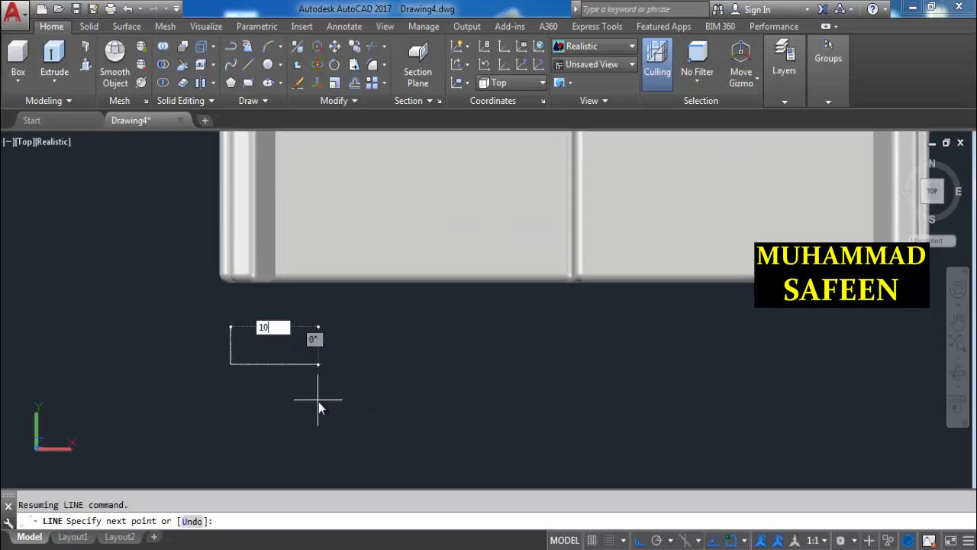
key("Return")
scroll(283, 345, "down", 1)
scroll(276, 347, "down", 1)
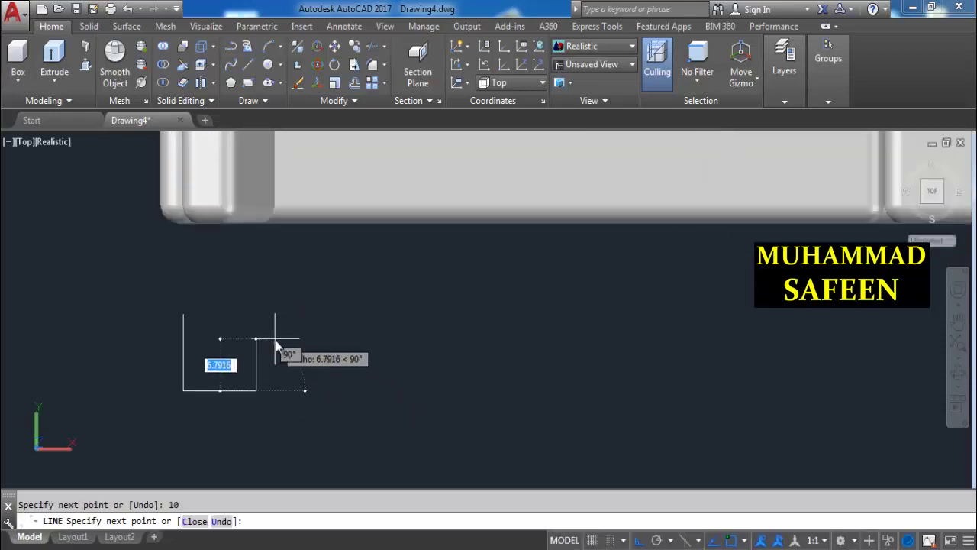
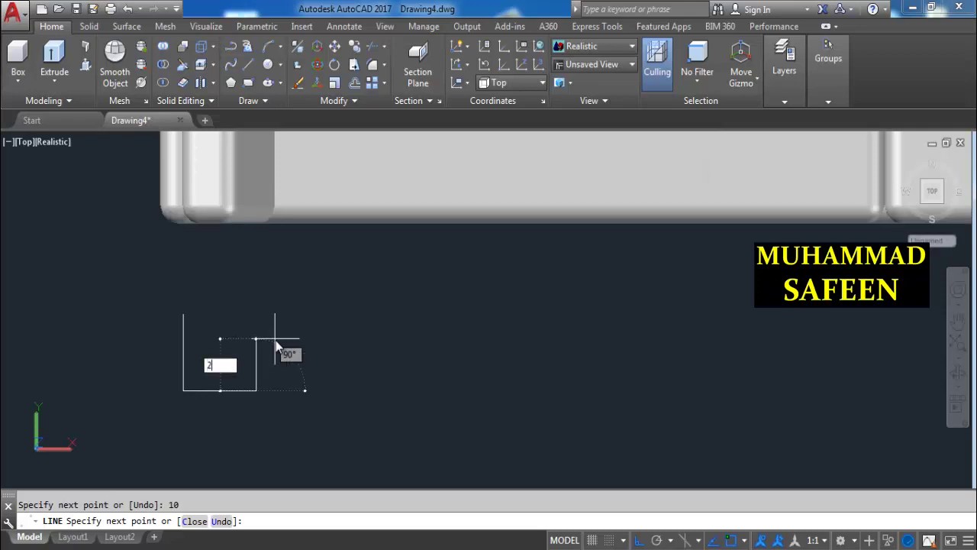
Draw the closed L-shaped outline with 8-unit segments, undoing a stray 2-unit segment.
type("2")
key("Return")
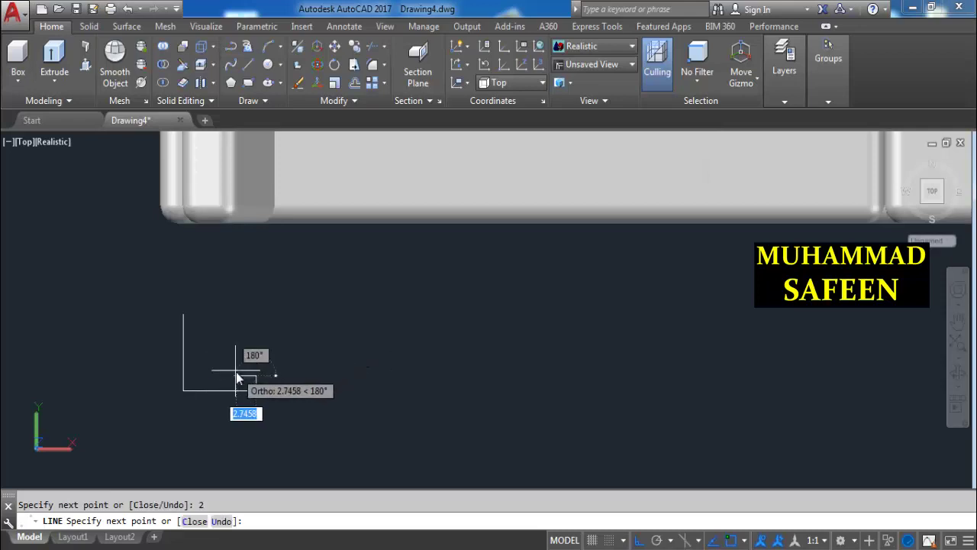
scroll(238, 378, "up", 2)
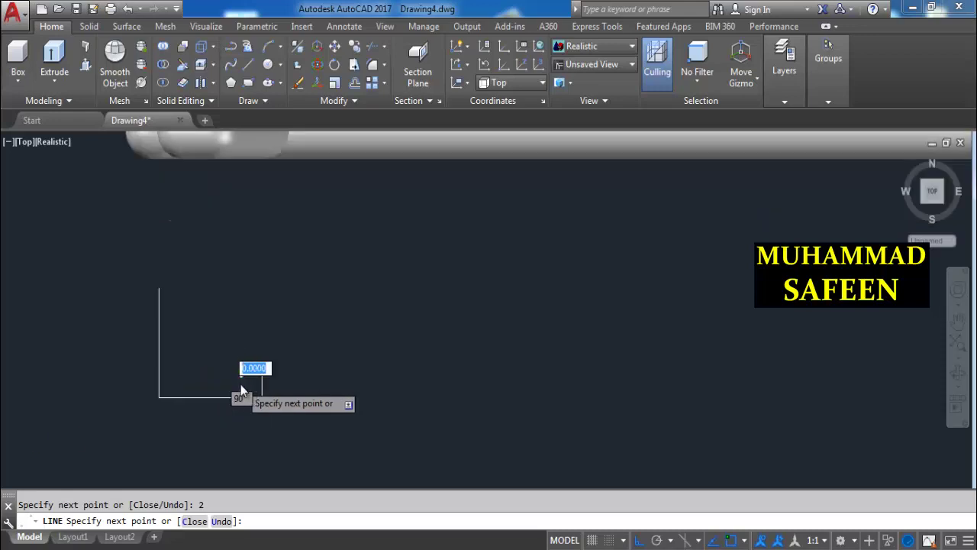
scroll(240, 384, "up", 1)
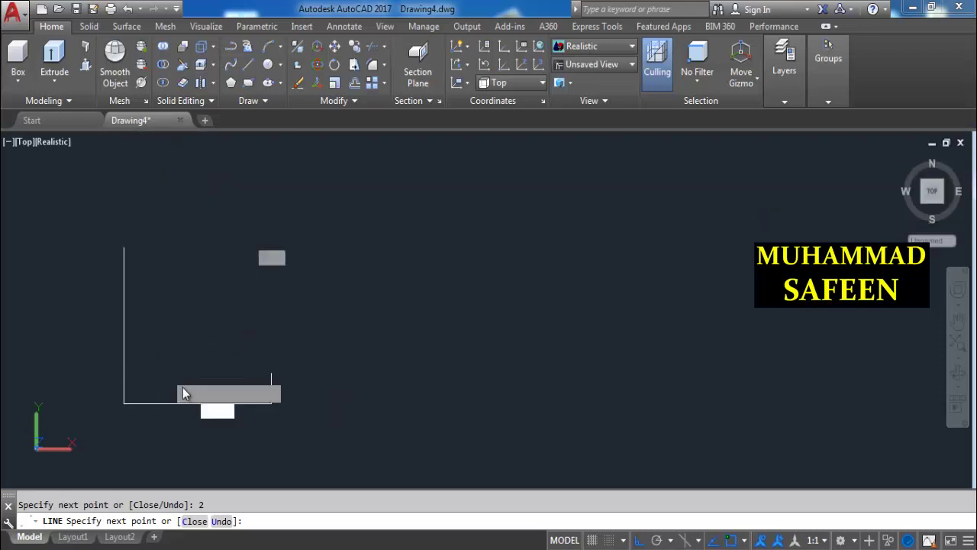
type("u")
key("Return")
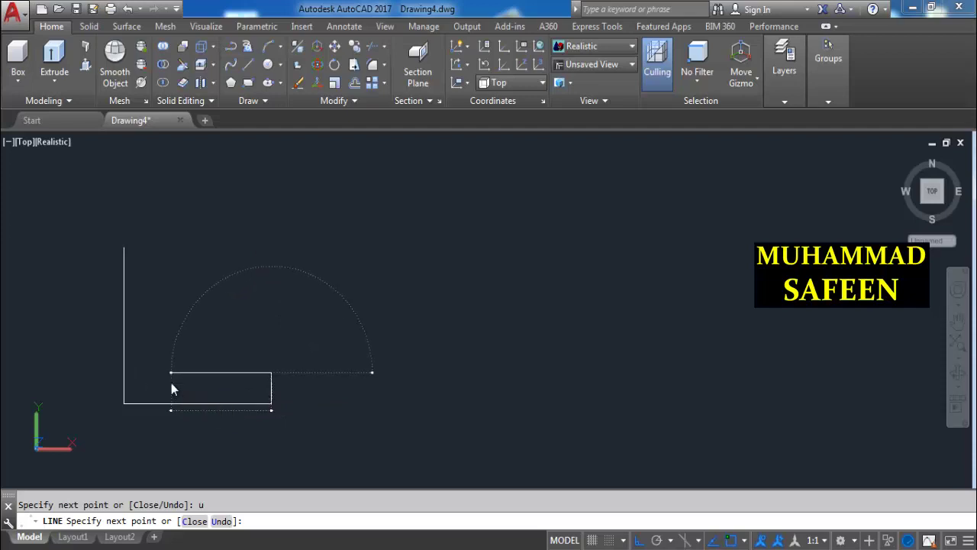
type("8")
key("Return")
type("8")
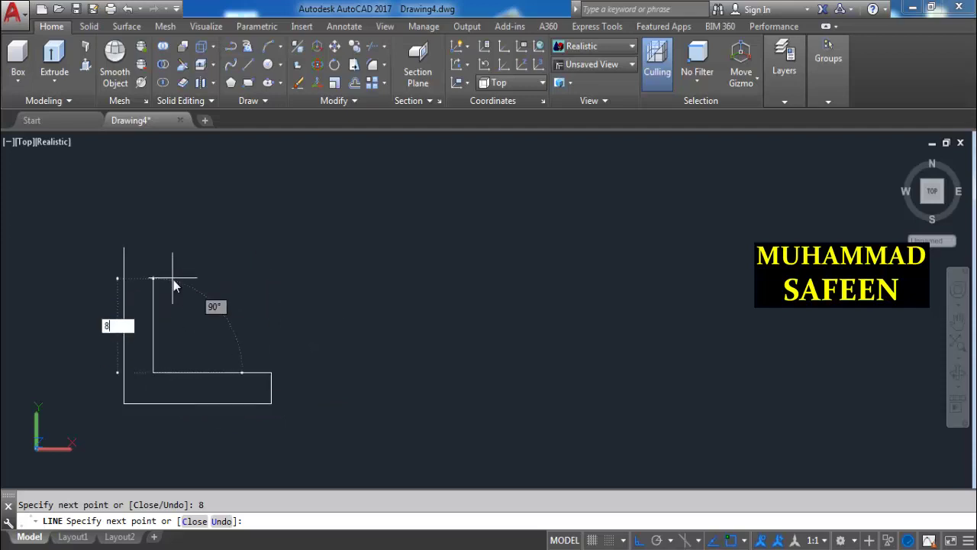
key("Return")
type("c")
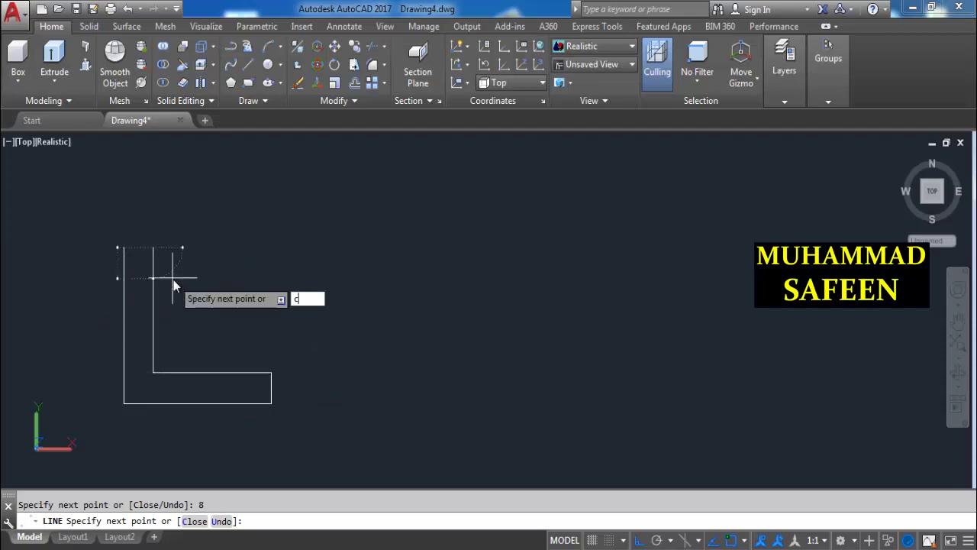
key("Return")
scroll(181, 311, "down", 5)
scroll(187, 344, "up", 2)
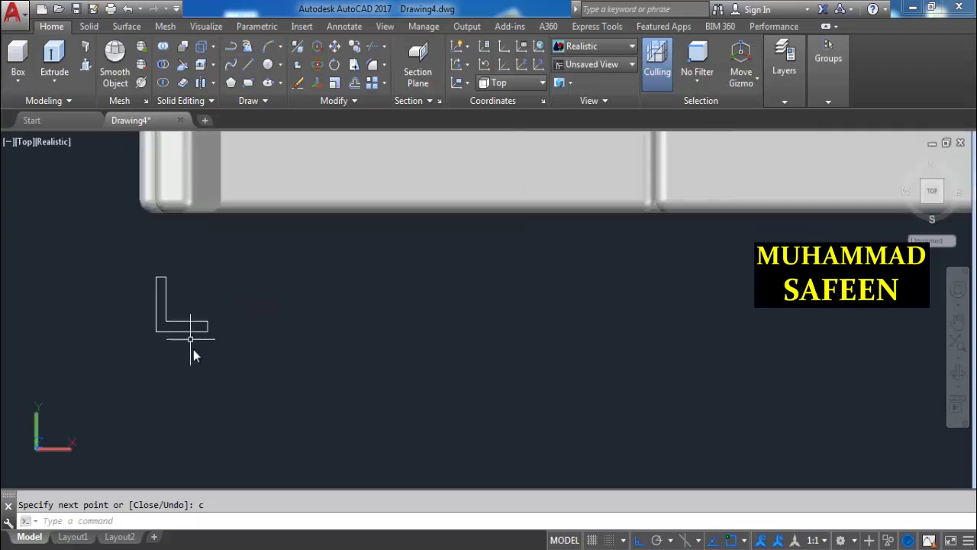
Window-select the six L-shape lines and join them into one polyline.
left_click(219, 331)
left_click(131, 270)
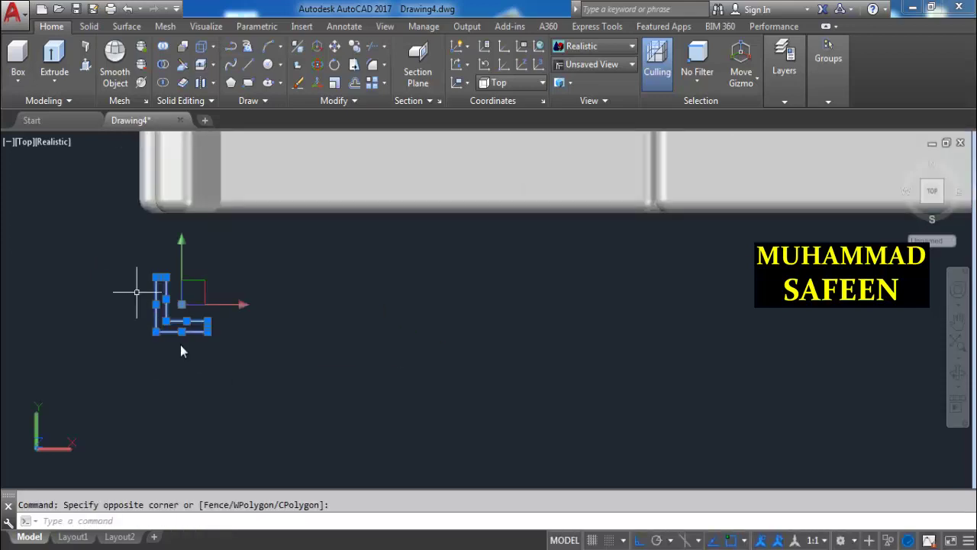
type("joi")
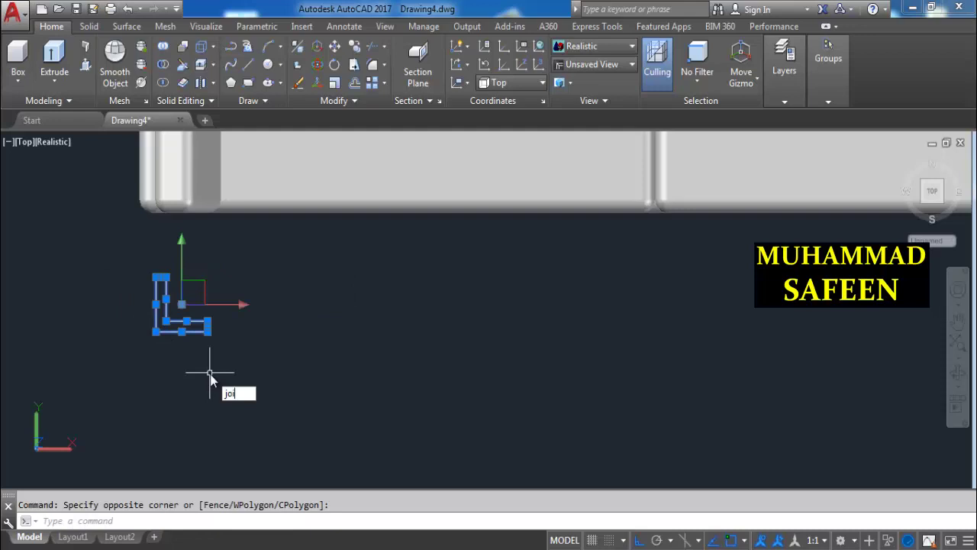
type("n")
key("Return")
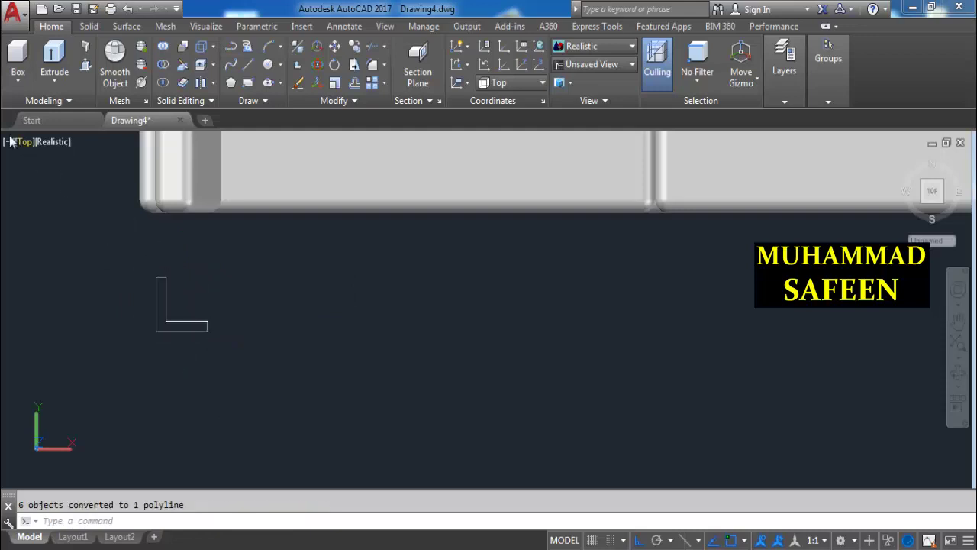
Switch to the Front view and orbit to an angled view of the sofa corner.
left_click(26, 145)
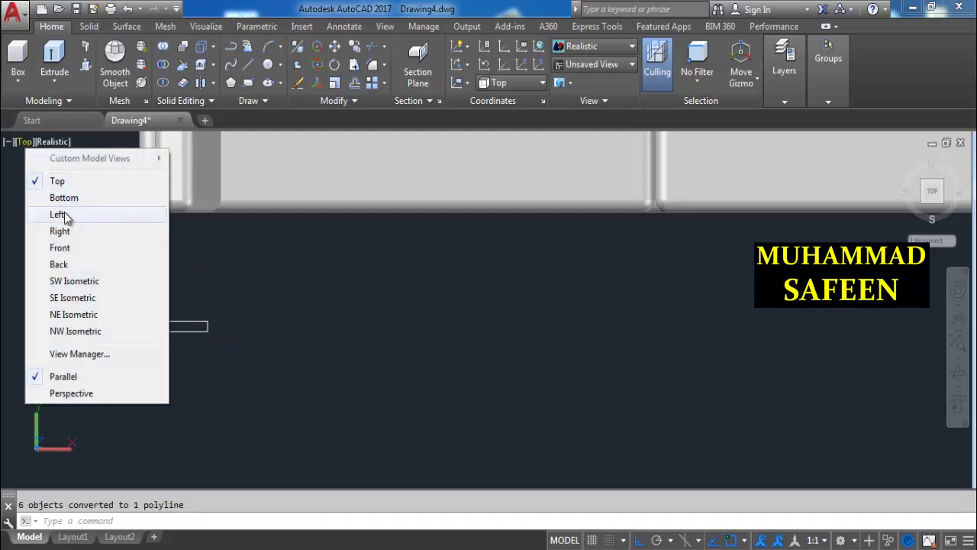
left_click(75, 250)
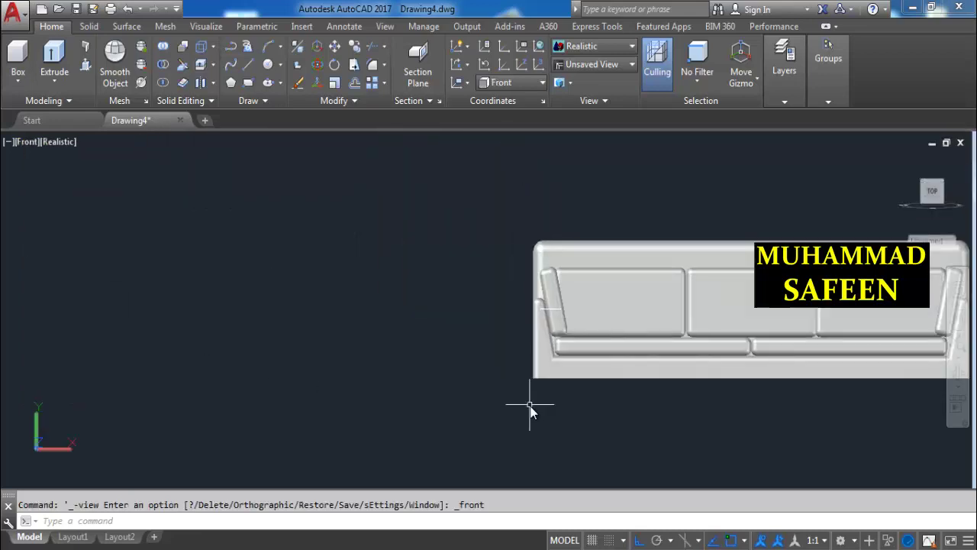
middle_click_drag(286, 240, 273, 280, "shift")
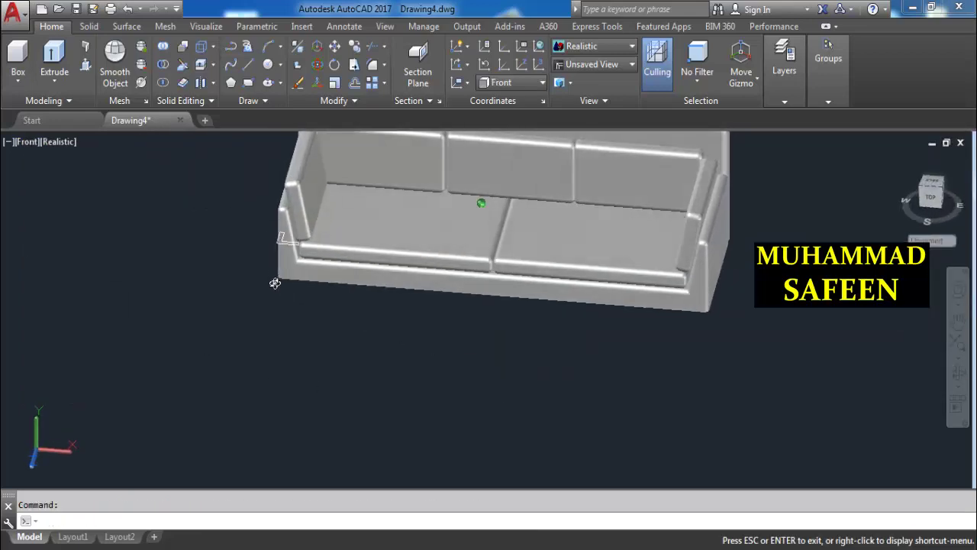
mouse_move(279, 247)
middle_mouse_down("shift")
mouse_move(277, 286)
mouse_move(275, 252)
middle_mouse_up("shift")
scroll(276, 252, "up", 2)
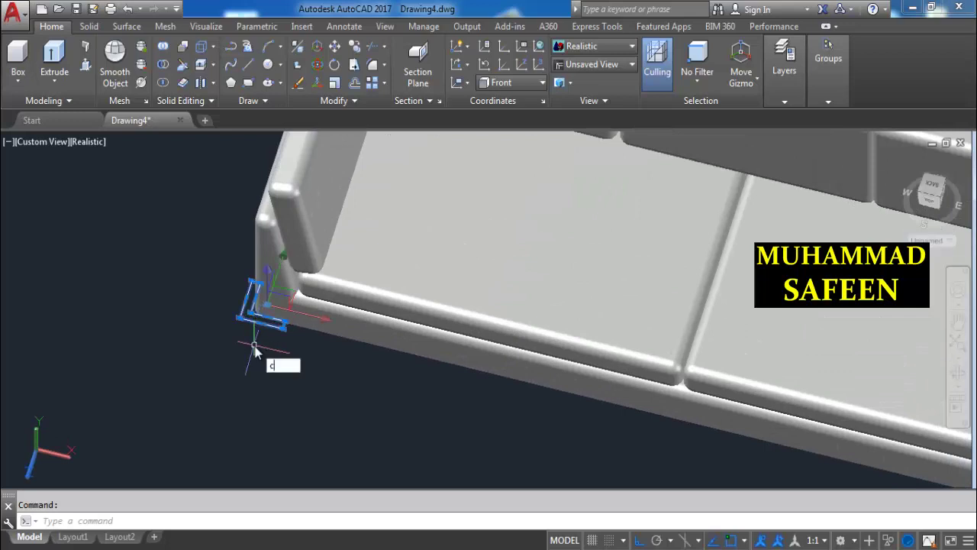
Copy the L polyline 8 units downward, then select the lower copy.
type("co")
key("Return")
left_click(252, 326)
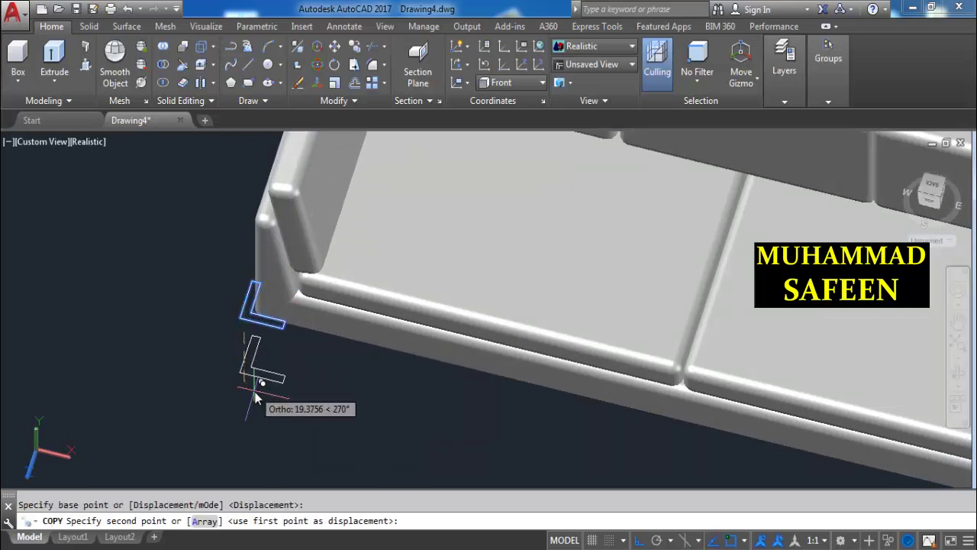
type("8")
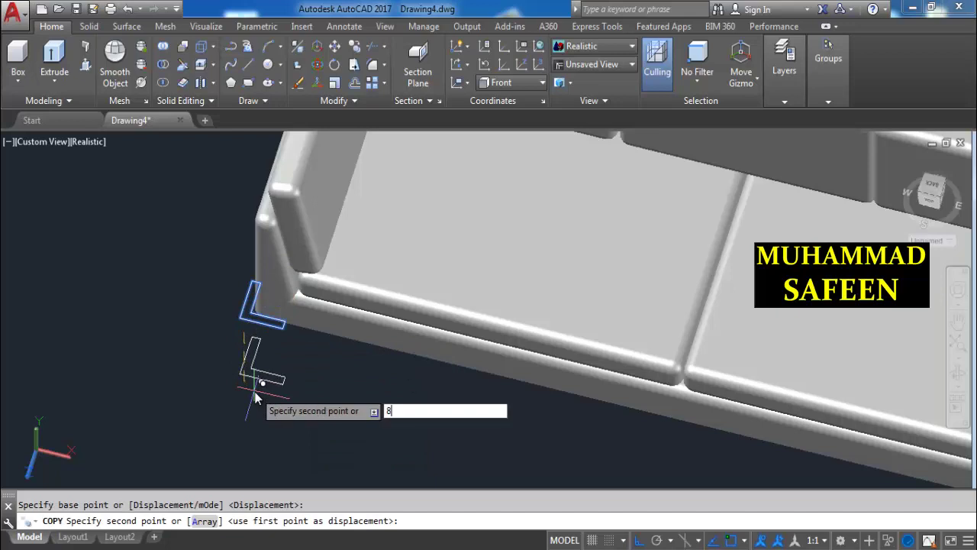
key("Return")
scroll(257, 357, "up", 2)
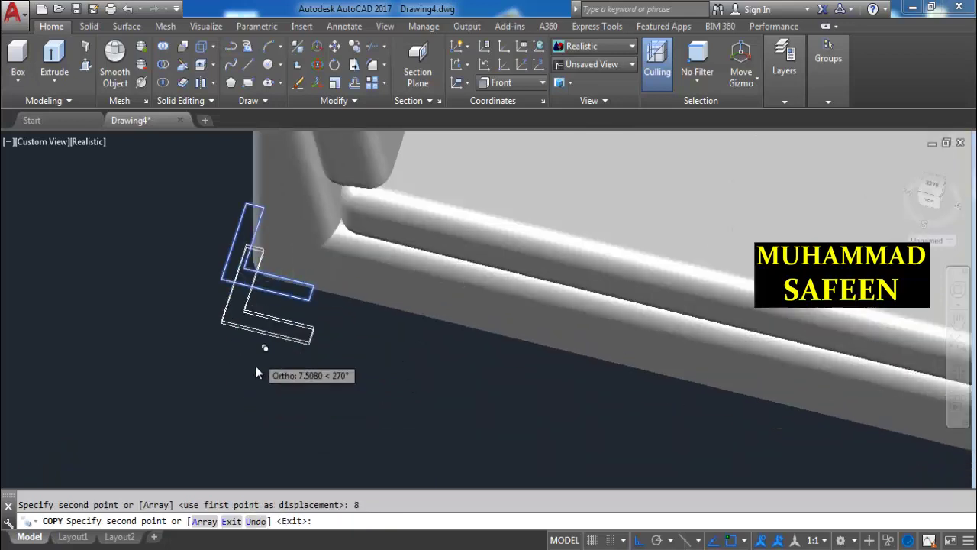
scroll(252, 382, "up", 1)
key("Escape")
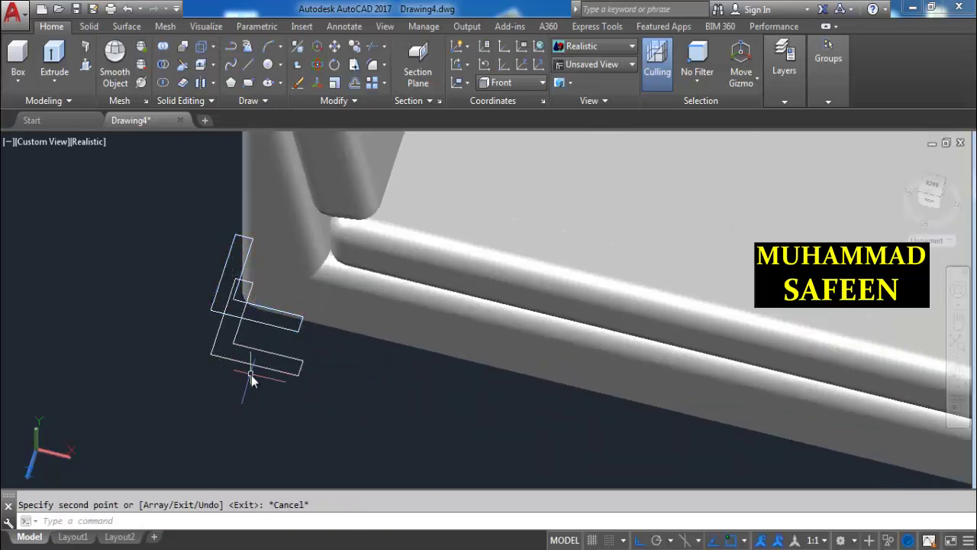
left_click(254, 370)
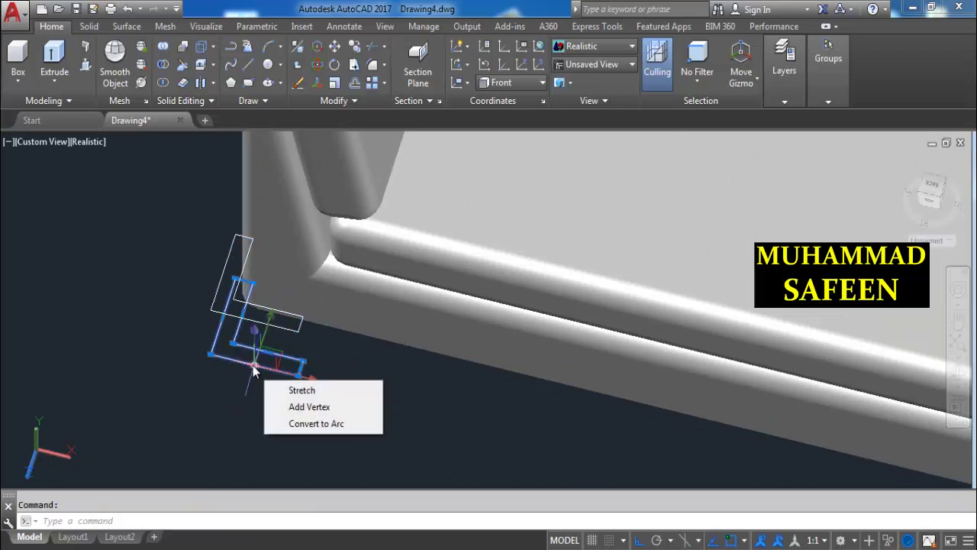
left_click(254, 369)
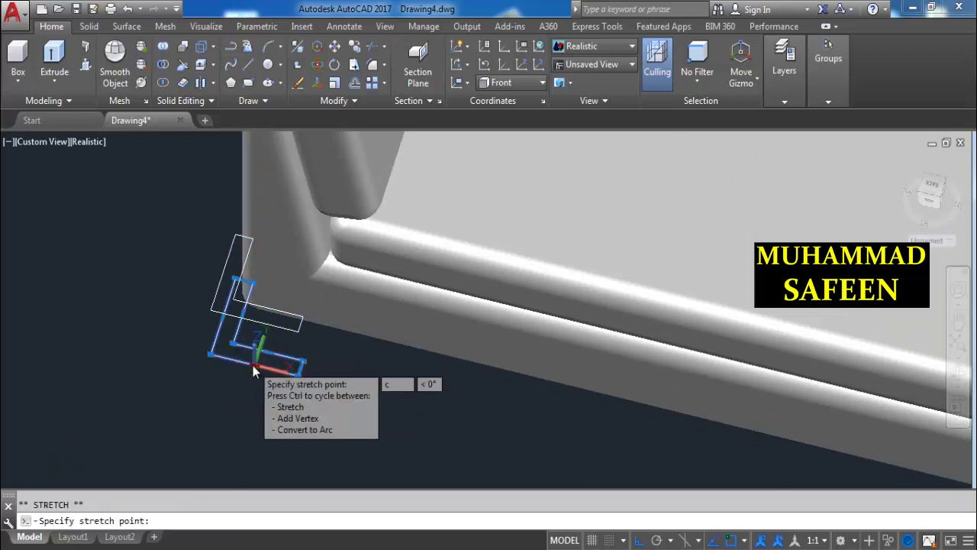
key("Escape")
Scale the lower L profile about its lower-left corner by reference, from 10 to 5.
type("SC")
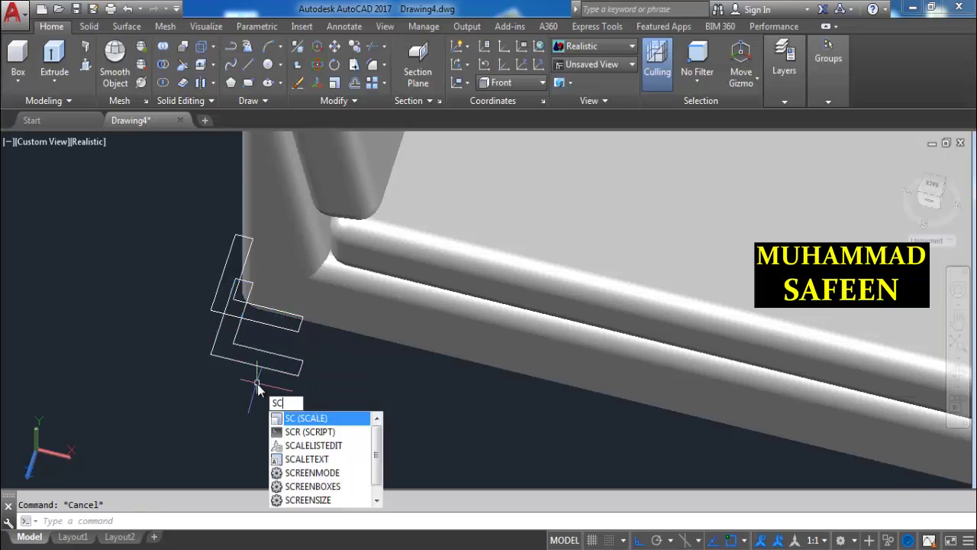
key("Return")
left_click(243, 363)
key("Return")
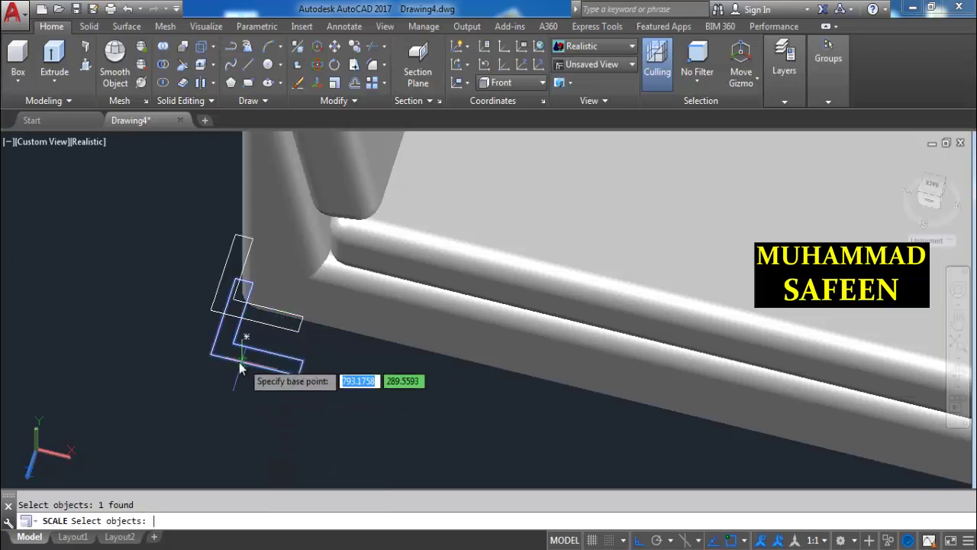
left_click(210, 355)
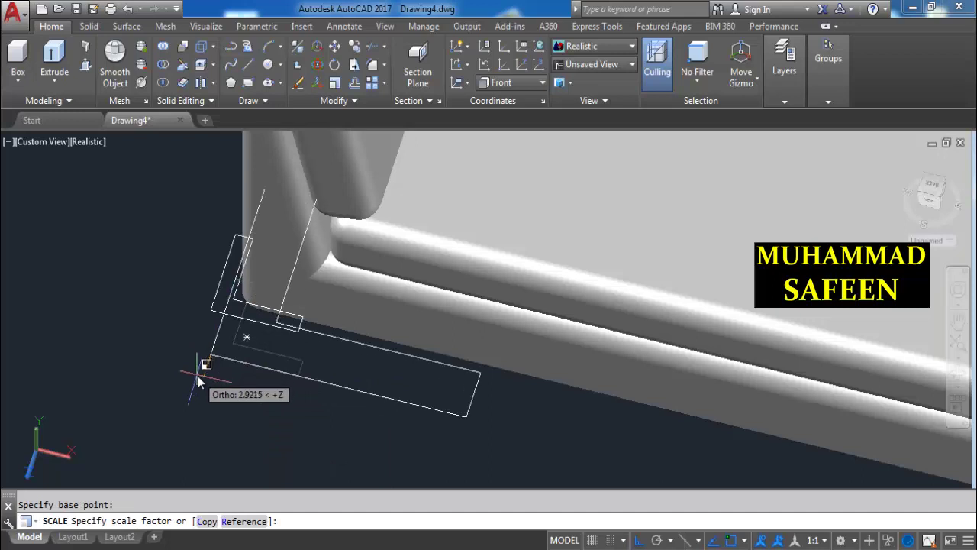
type("r")
key("Return")
type("10")
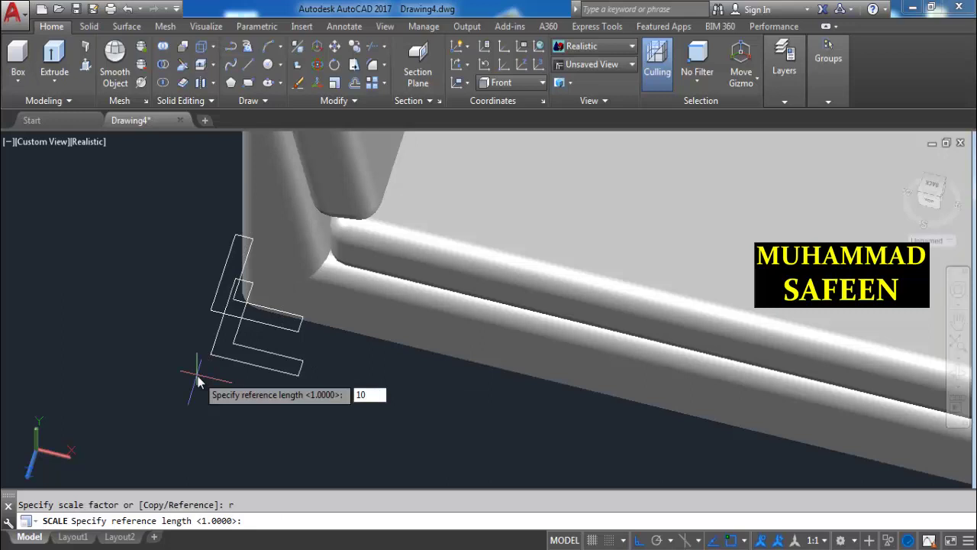
key("Return")
type("5")
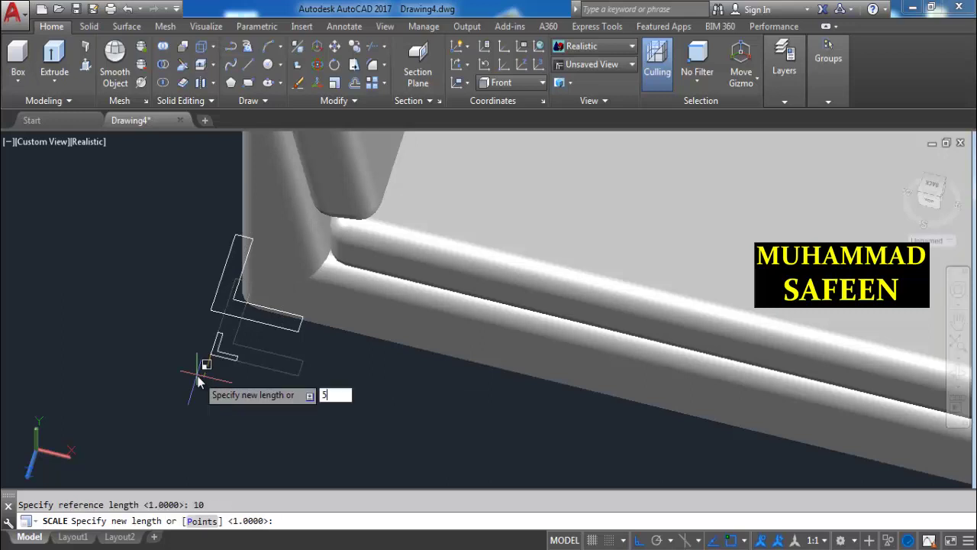
key("Return")
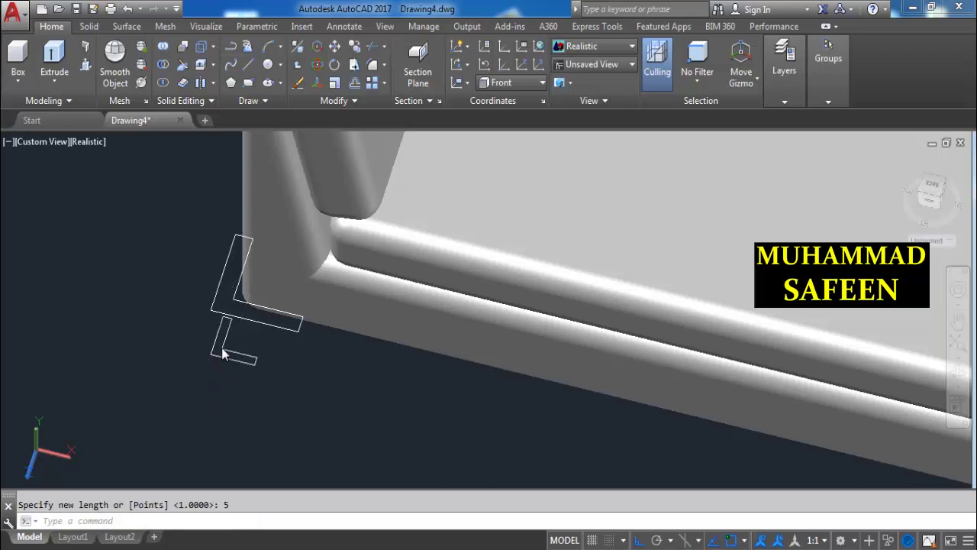
scroll(206, 365, "up", 2)
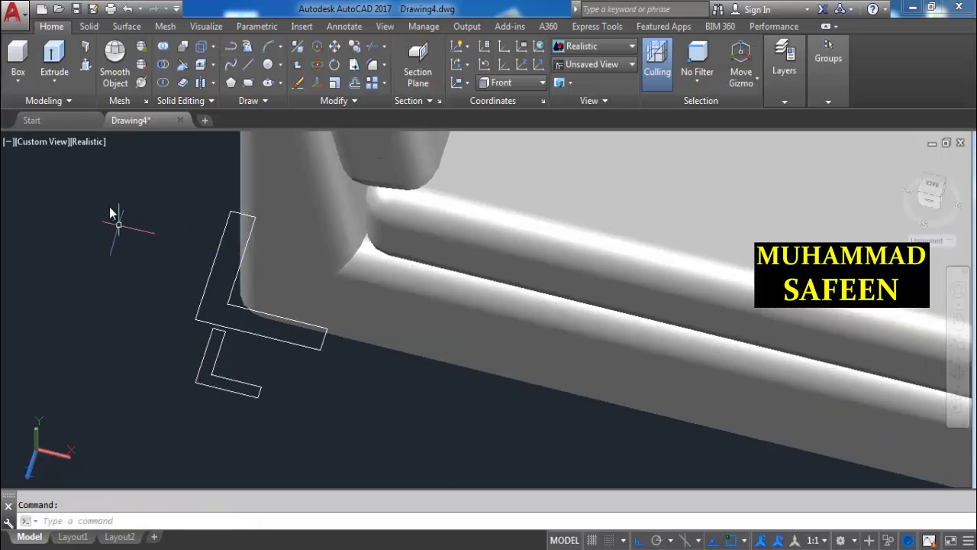
Loft the small and large L profiles into a tapered leg solid.
left_click(66, 83)
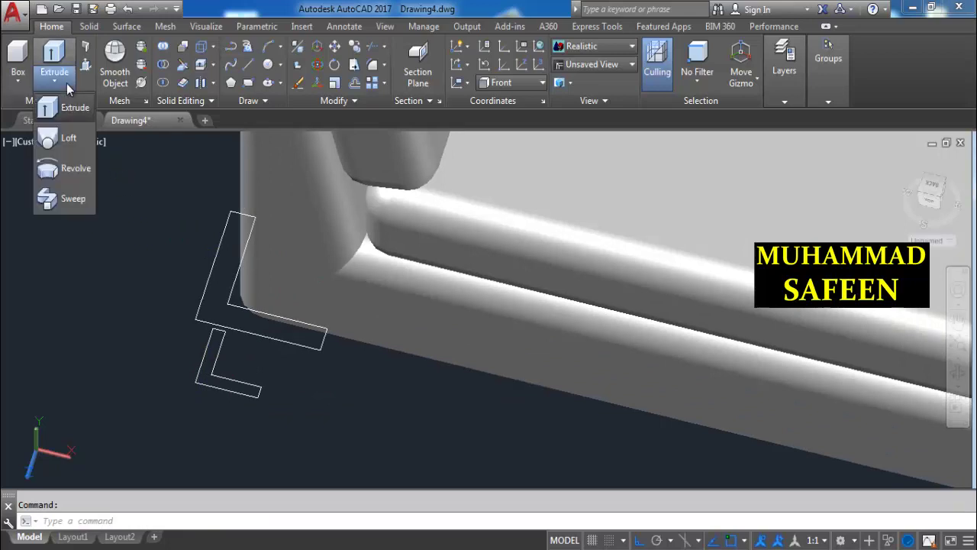
left_click(69, 141)
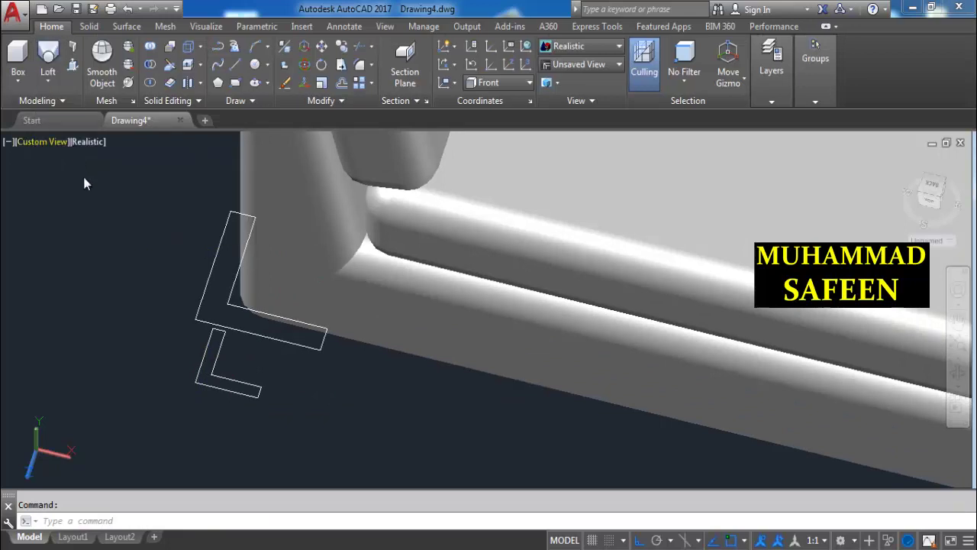
left_click(197, 373)
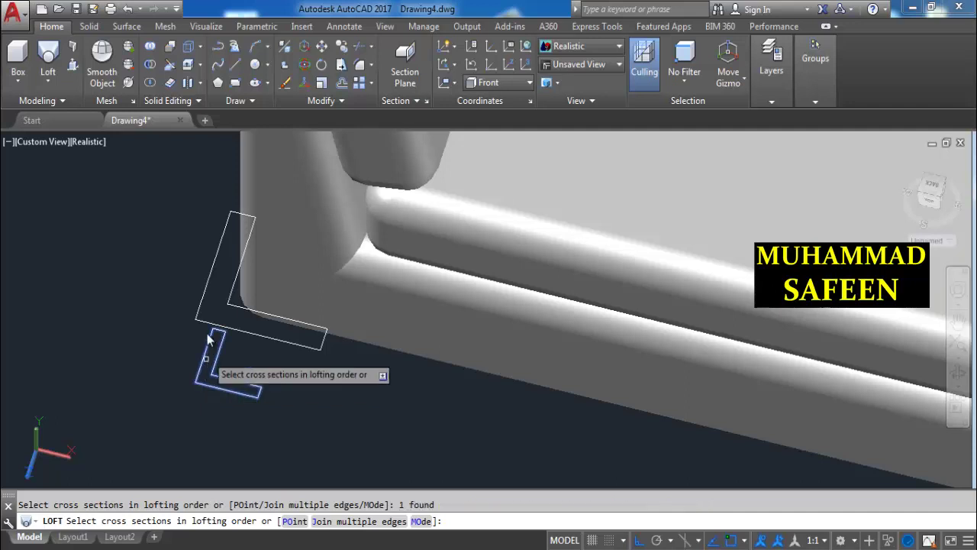
left_click(208, 323)
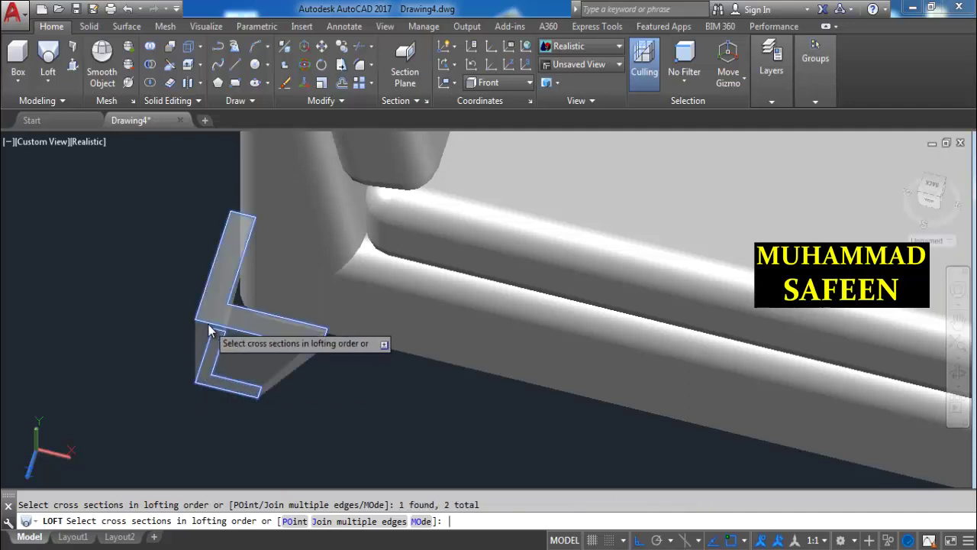
key("Return")
key("Return")
mouse_move(300, 372)
middle_mouse_down("shift")
mouse_move(280, 381)
mouse_move(237, 355)
middle_mouse_up("shift")
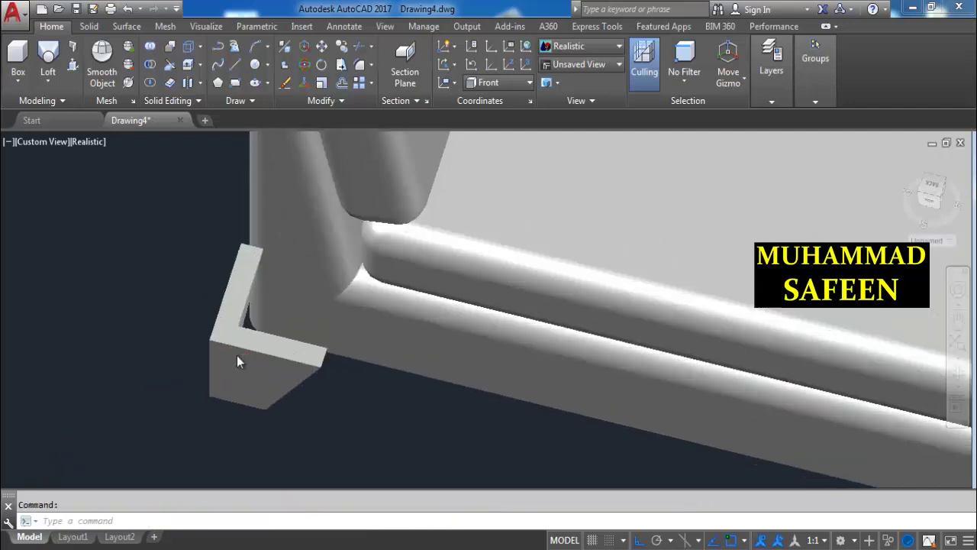
left_click(300, 408)
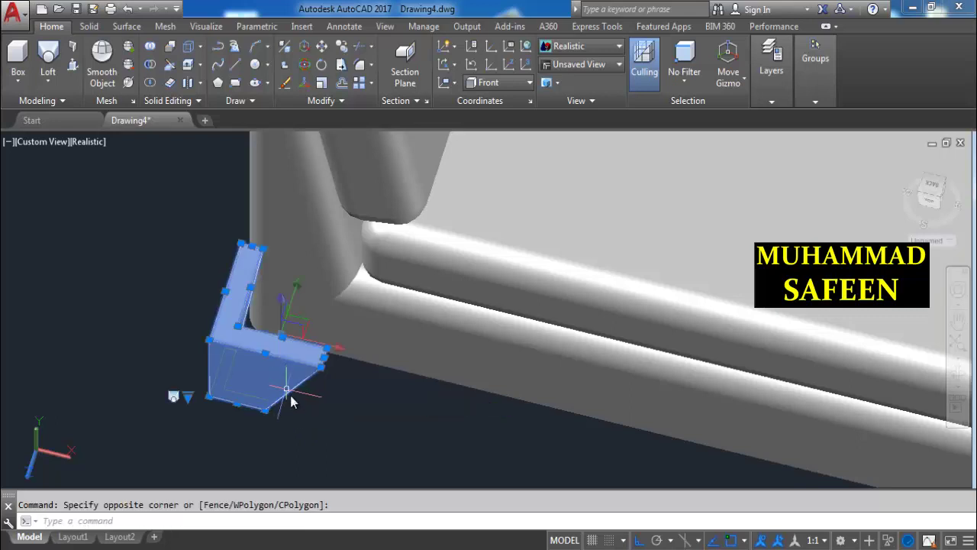
Move the leg solid up and to the left.
left_click(306, 411)
type("m")
key("Return")
left_click(229, 439)
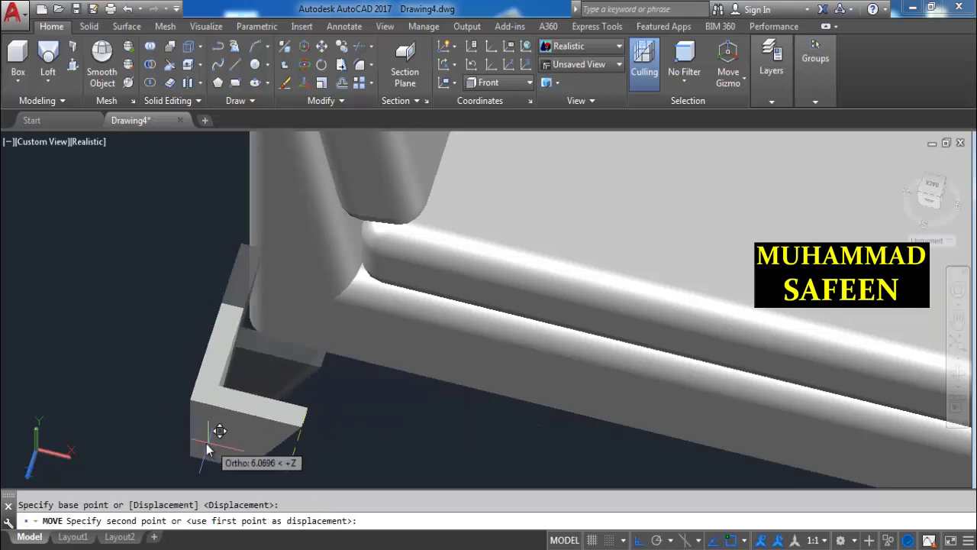
left_click(162, 394)
Copy the leg so it sits under the sofa's front-left corner.
left_click(161, 369)
left_click(151, 347)
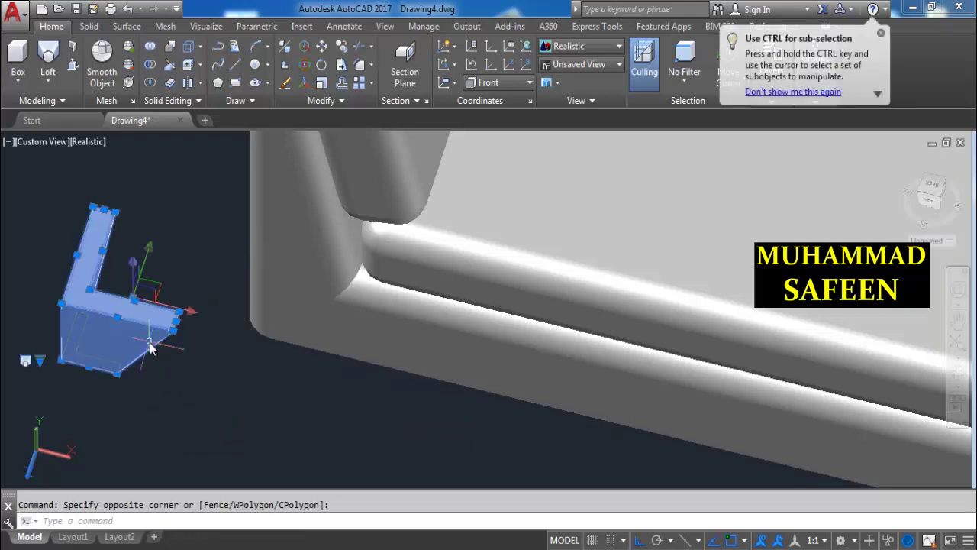
type("Co")
key("Return")
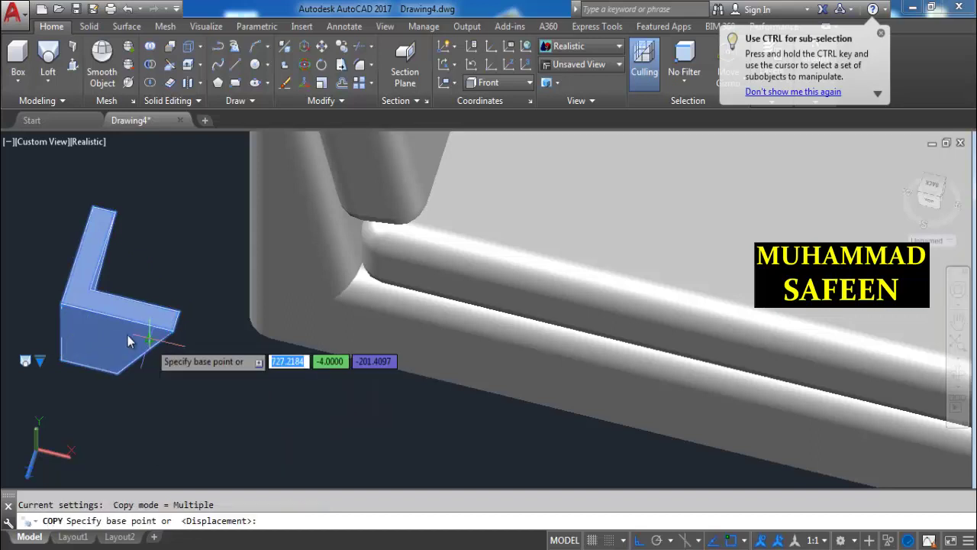
scroll(84, 311, "up", 2)
scroll(84, 311, "up", 1)
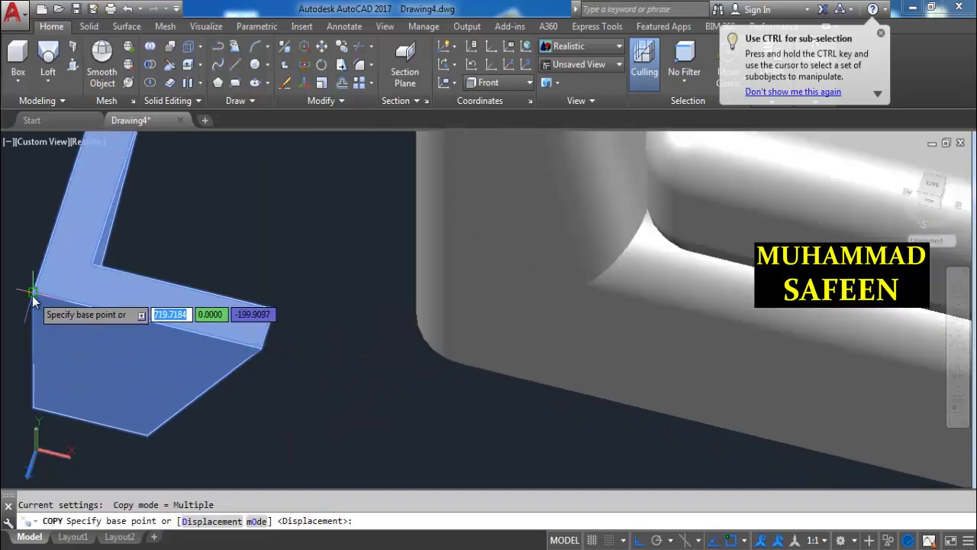
left_click(33, 290)
mouse_move(377, 373)
middle_mouse_down("shift")
mouse_move(402, 253)
mouse_move(440, 295)
middle_mouse_up("shift")
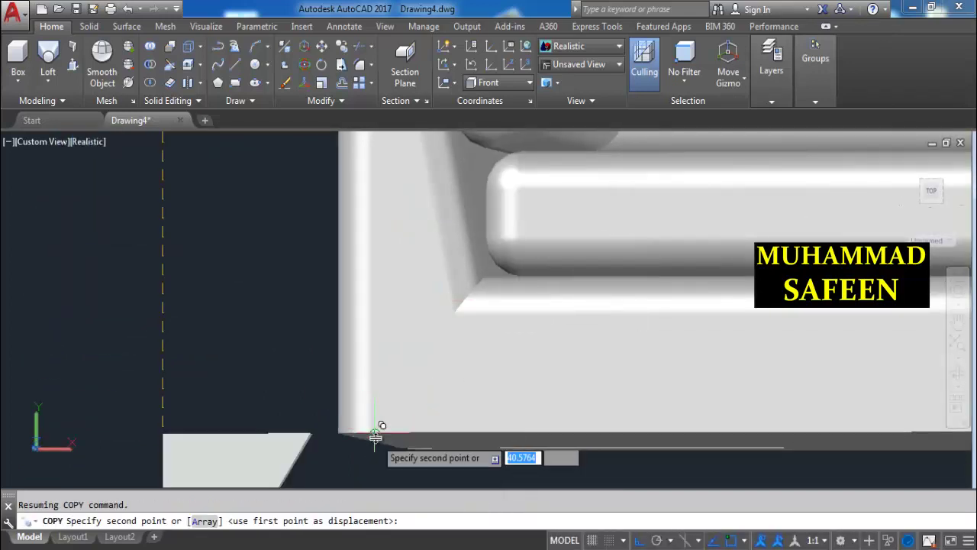
left_click(375, 460)
scroll(375, 460, "down", 2)
scroll(364, 430, "down", 2)
scroll(392, 447, "down", 2)
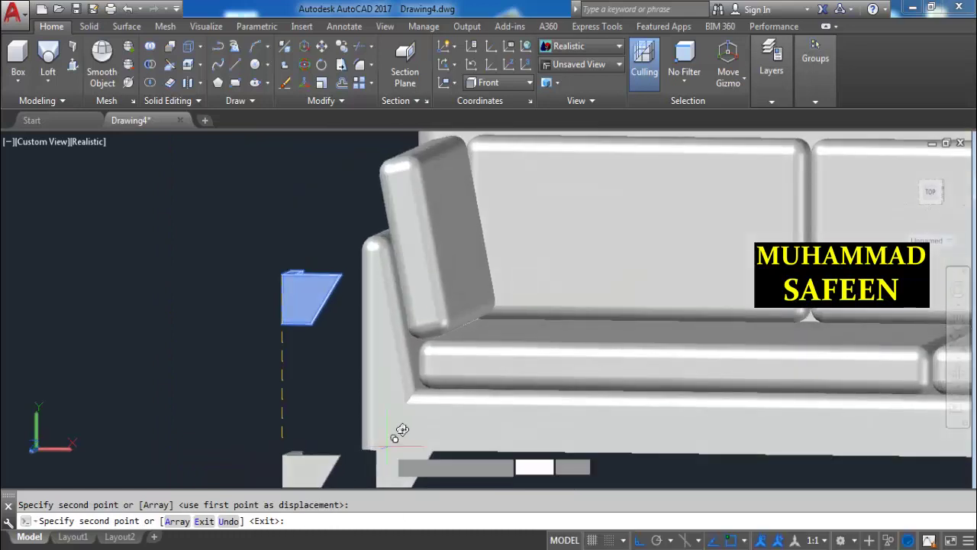
mouse_move(392, 429)
middle_mouse_down("shift")
mouse_move(282, 350)
mouse_move(306, 389)
mouse_move(299, 394)
middle_mouse_up("shift")
scroll(299, 395, "up", 4)
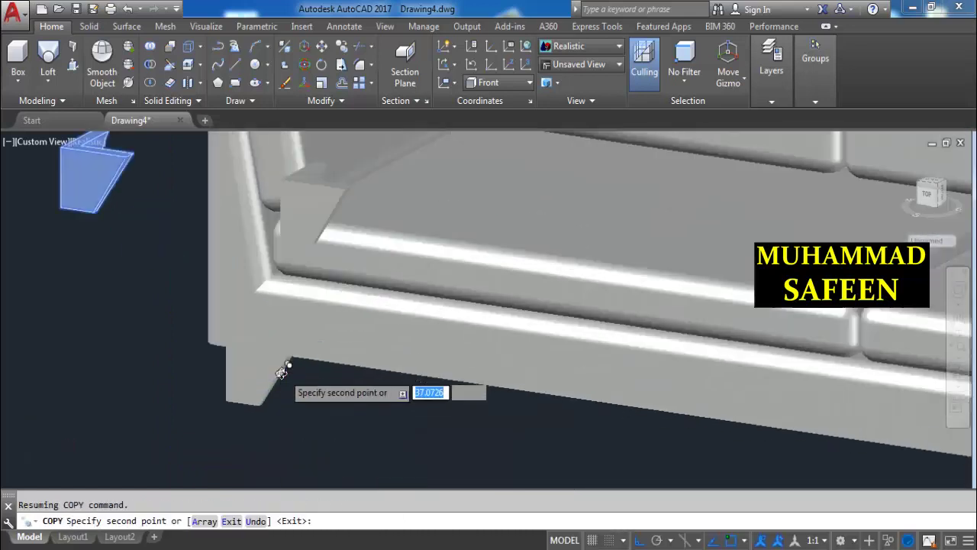
key("Escape")
Reorient the view to show the whole sofa with its new leg.
scroll(403, 436, "up", 1)
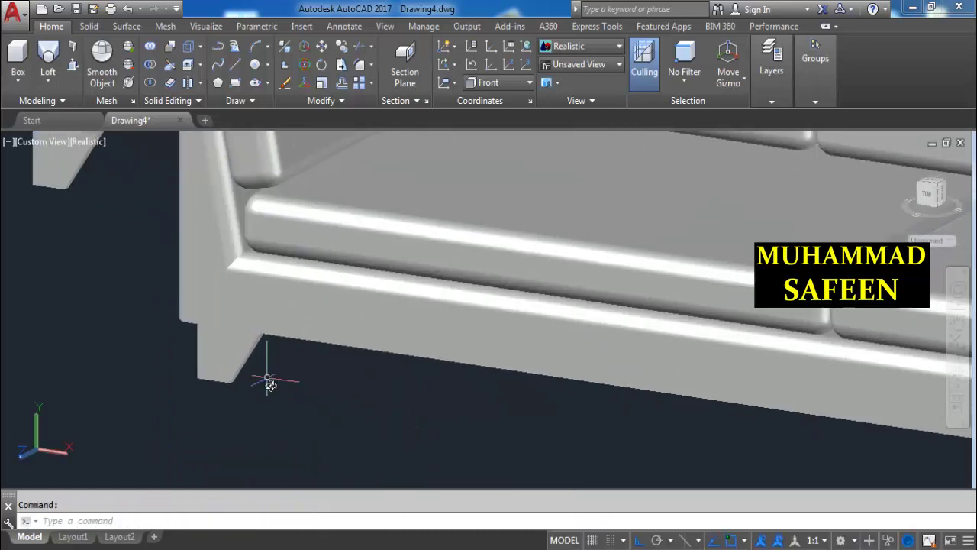
scroll(463, 447, "down", 3)
middle_click_drag(462, 448, 257, 371, "shift")
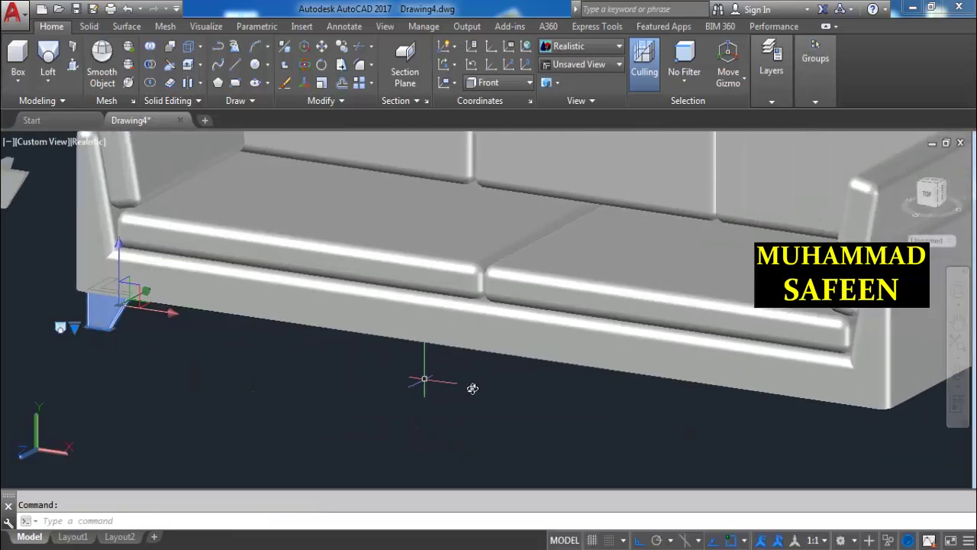
scroll(471, 384, "down", 1)
type("MI")
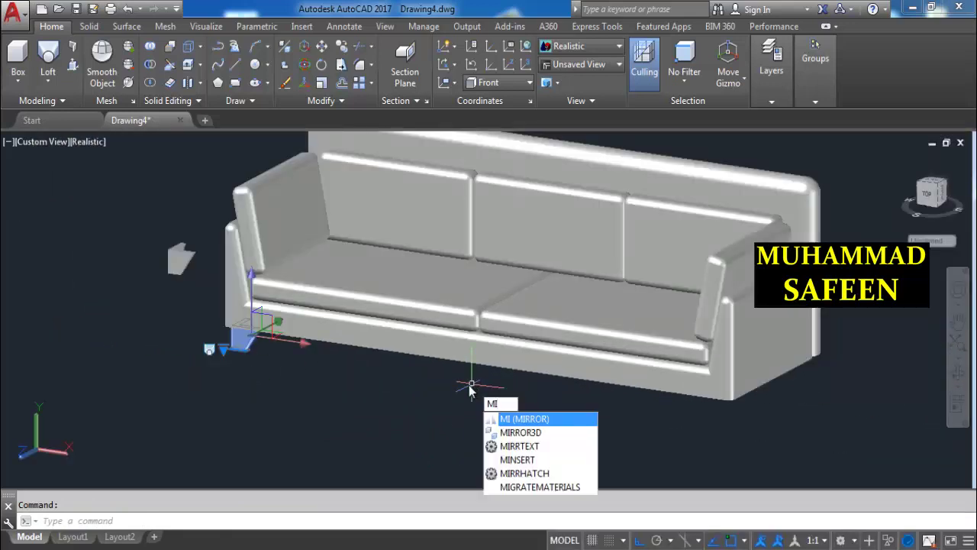
key("Return")
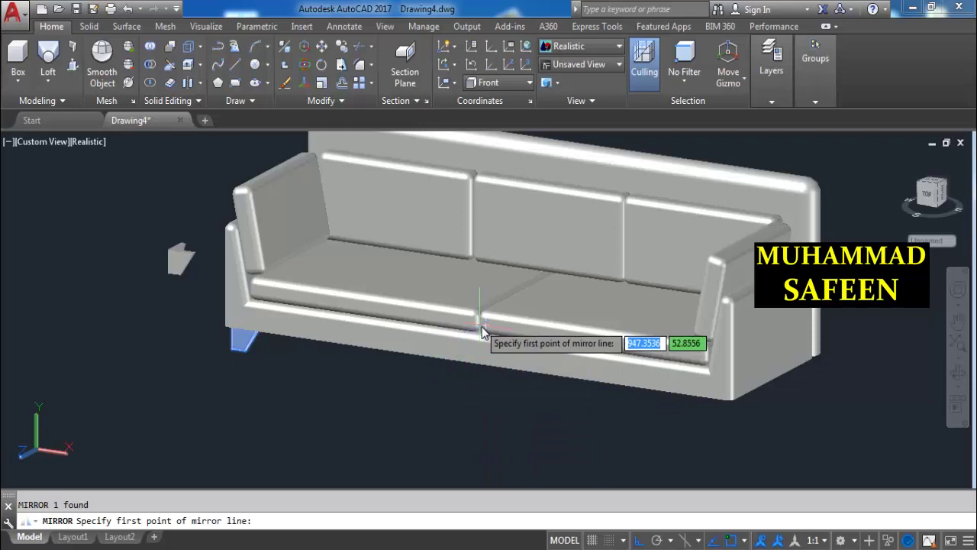
Abandon a first mirror attempt and switch to the Front view, centring the sofa.
left_click(486, 329)
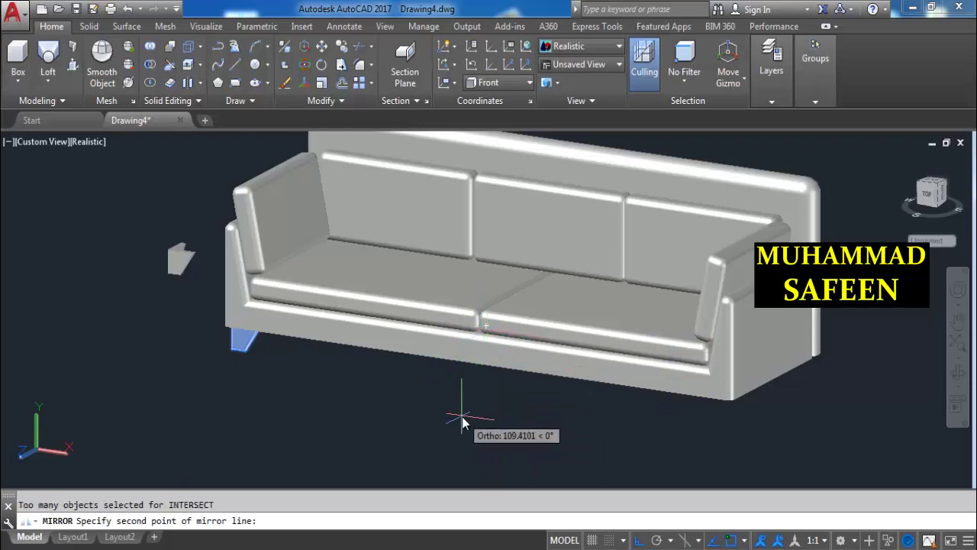
scroll(462, 416, "down", 1)
scroll(458, 416, "down", 2)
scroll(458, 442, "down", 2)
middle_click_drag(476, 357, 468, 349)
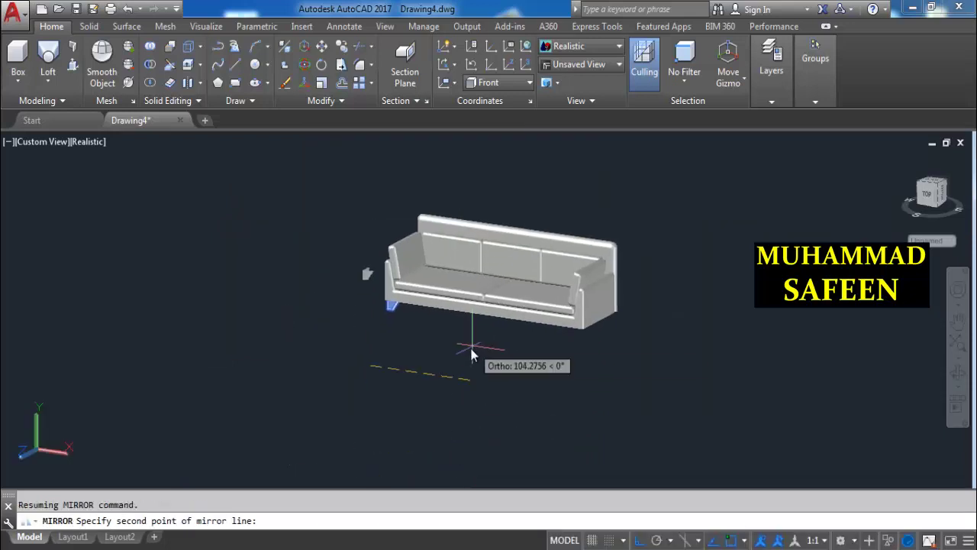
key("Escape")
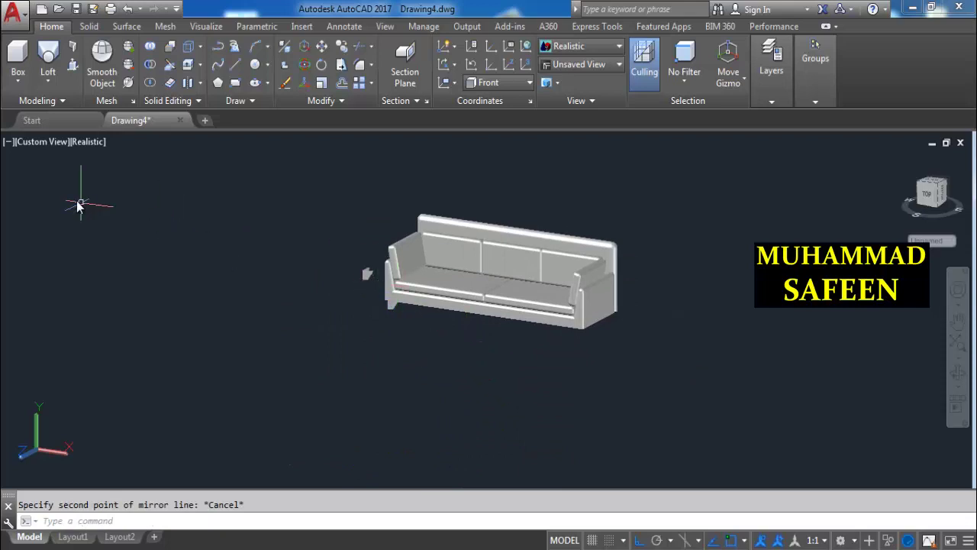
left_click(42, 144)
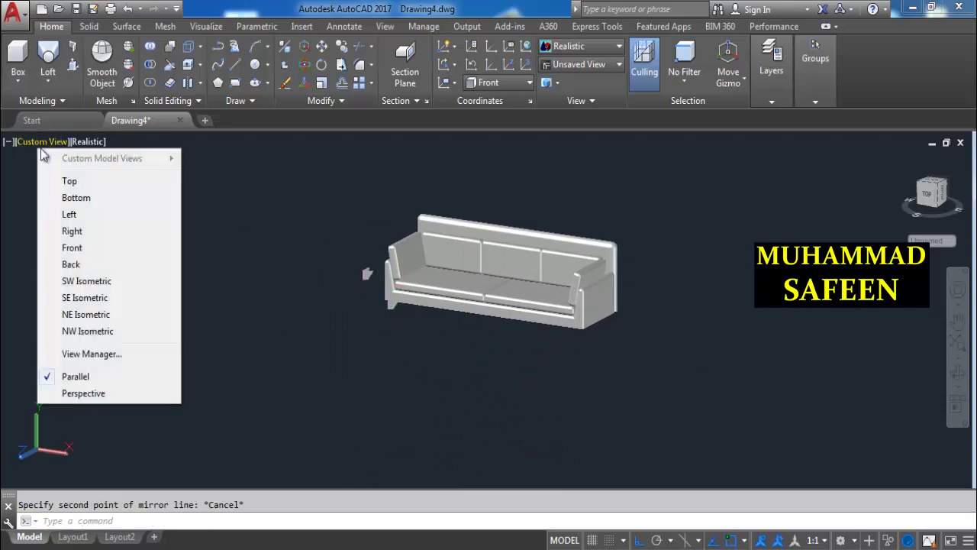
left_click(69, 248)
middle_click_drag(916, 414, 664, 391)
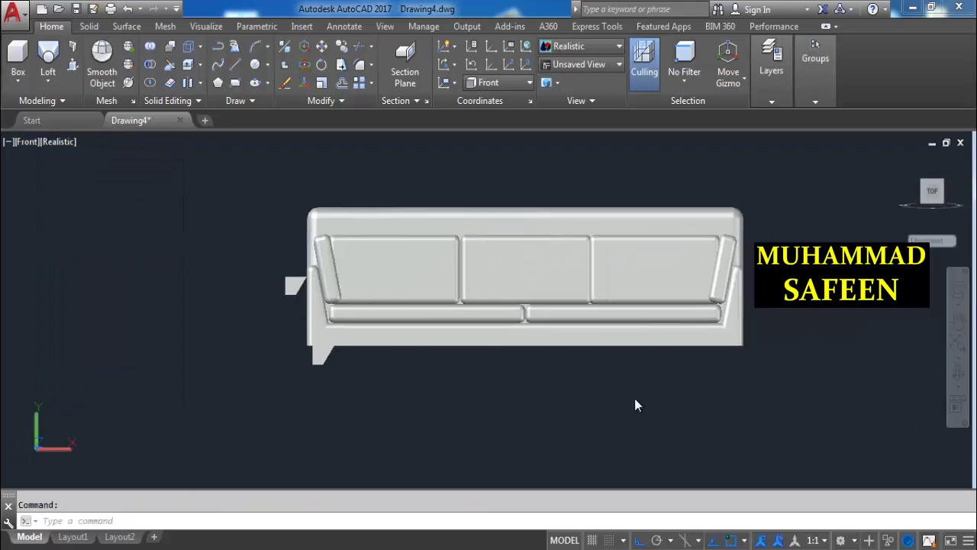
scroll(376, 368, "up", 4)
scroll(242, 320, "down", 1)
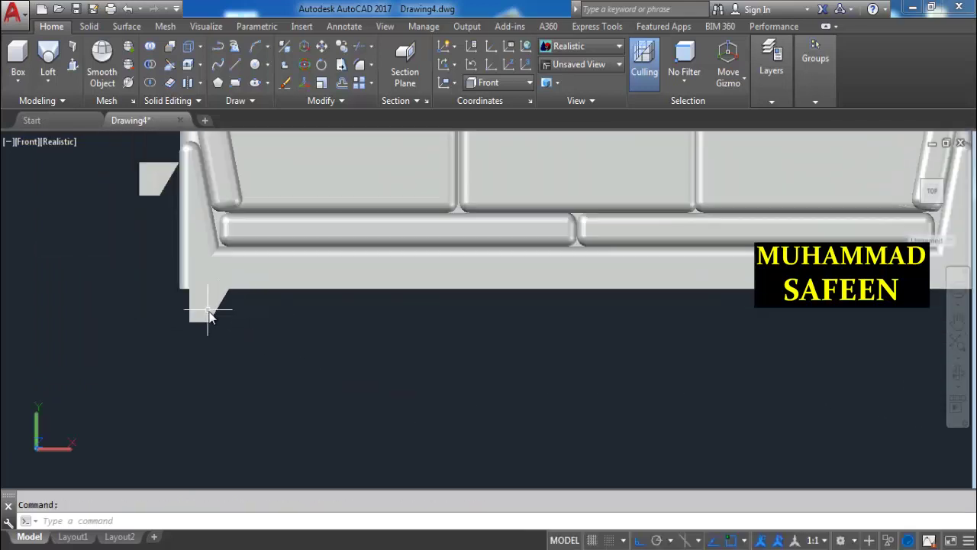
Mirror the front-left leg about the sofa's bottom centre, keeping the original.
left_click(210, 317)
scroll(161, 327, "down", 3)
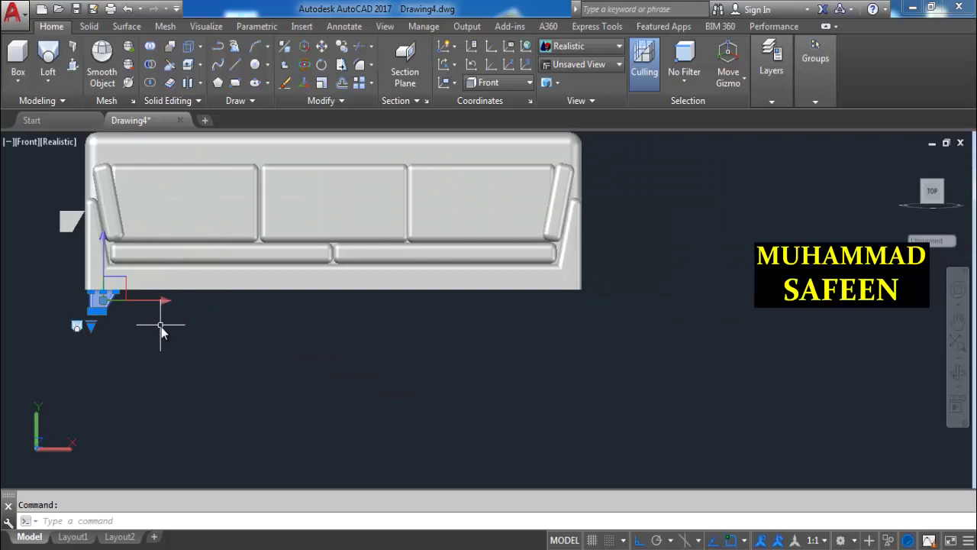
type("mi")
key("Return")
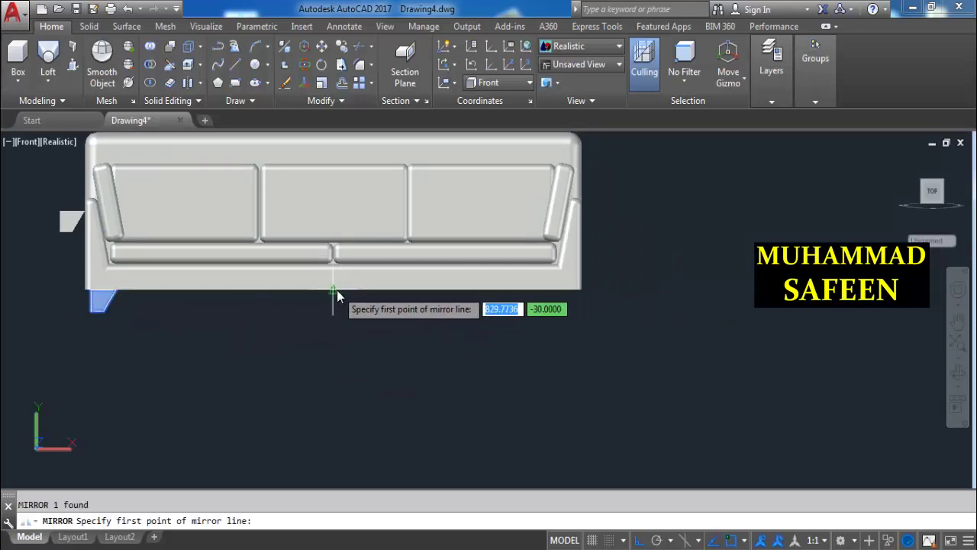
left_click(337, 290)
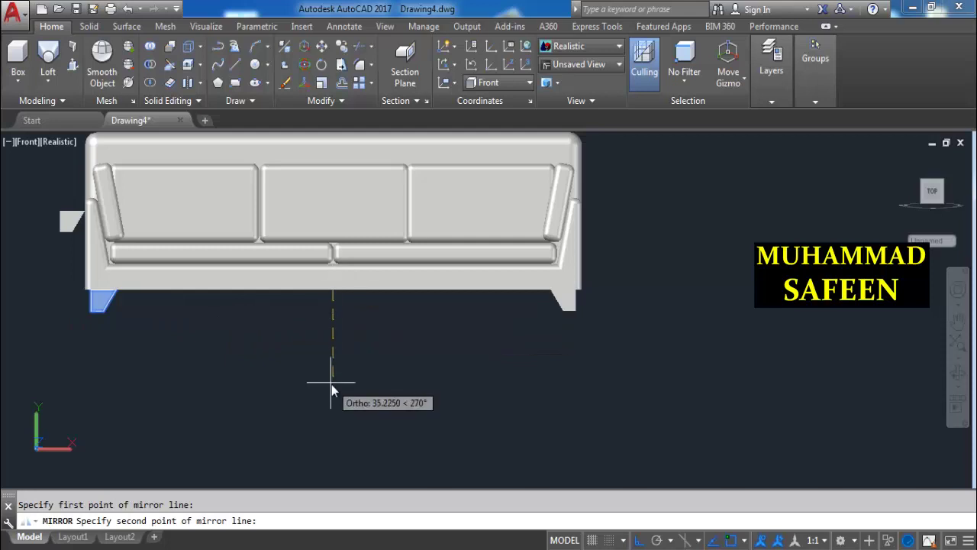
left_click(331, 384)
type("n")
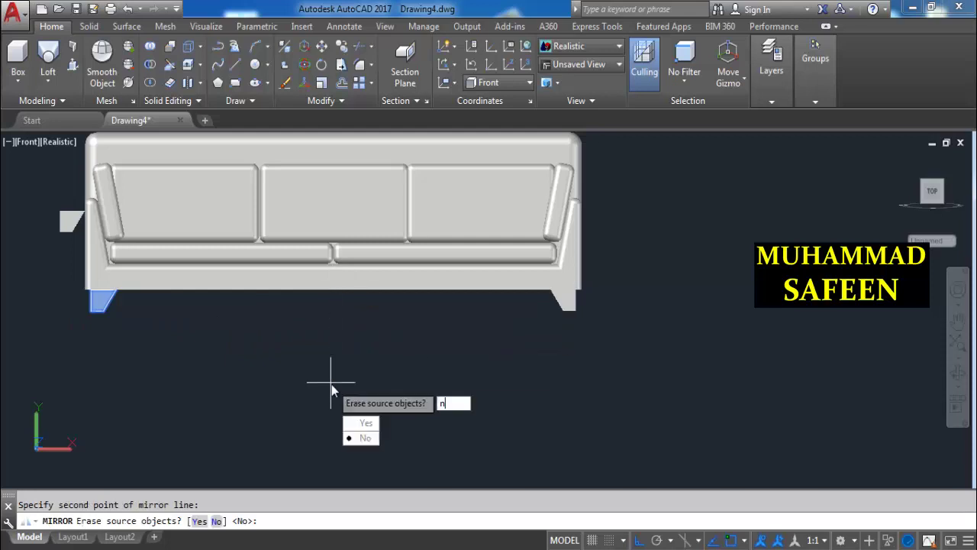
key("Return")
Orbit to a 3D view and select both legs for mirroring.
scroll(462, 386, "down", 3)
middle_click_drag(557, 389, 445, 397, "shift")
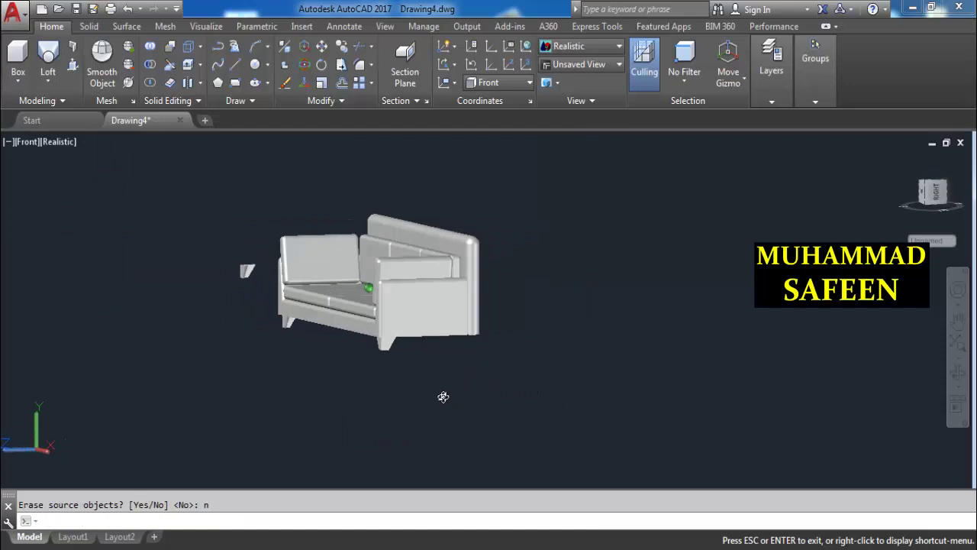
left_click(288, 322)
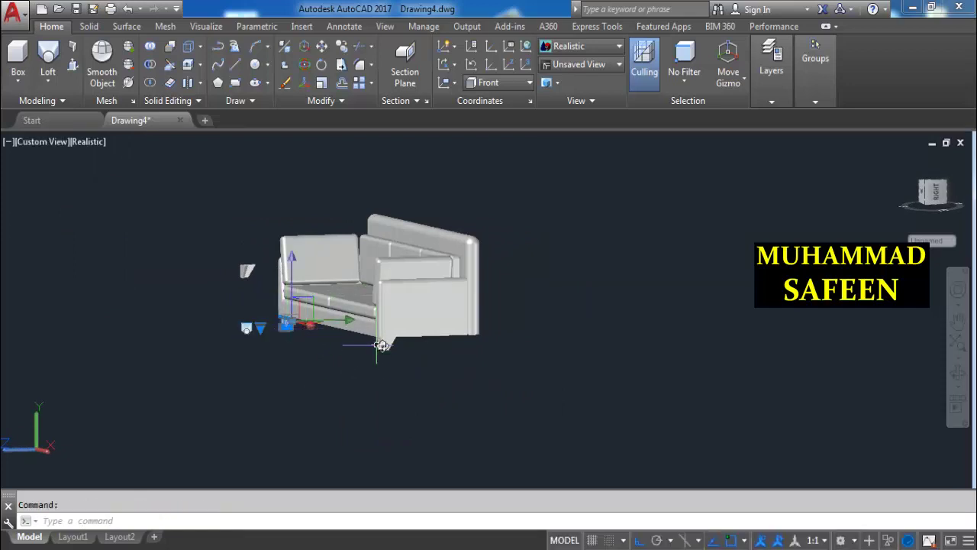
left_click(321, 339)
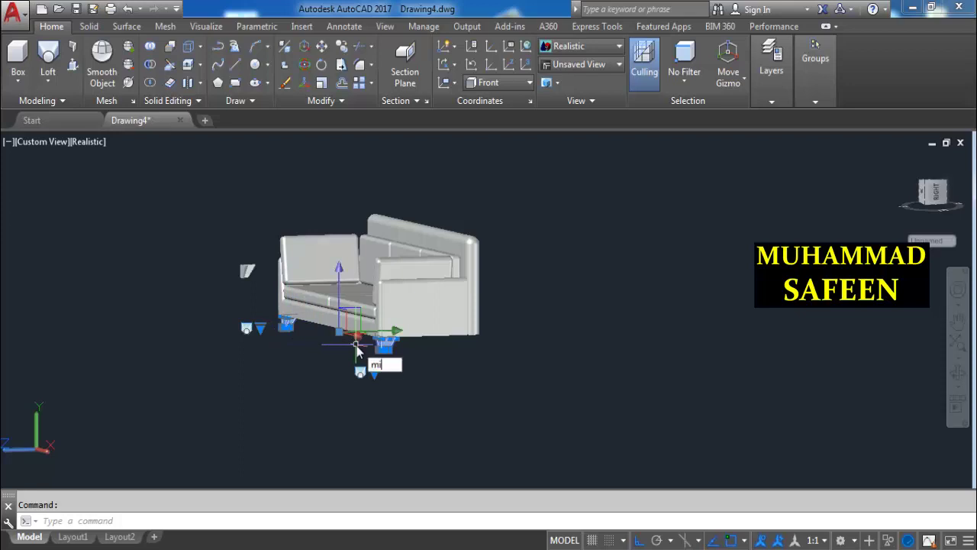
key("Return")
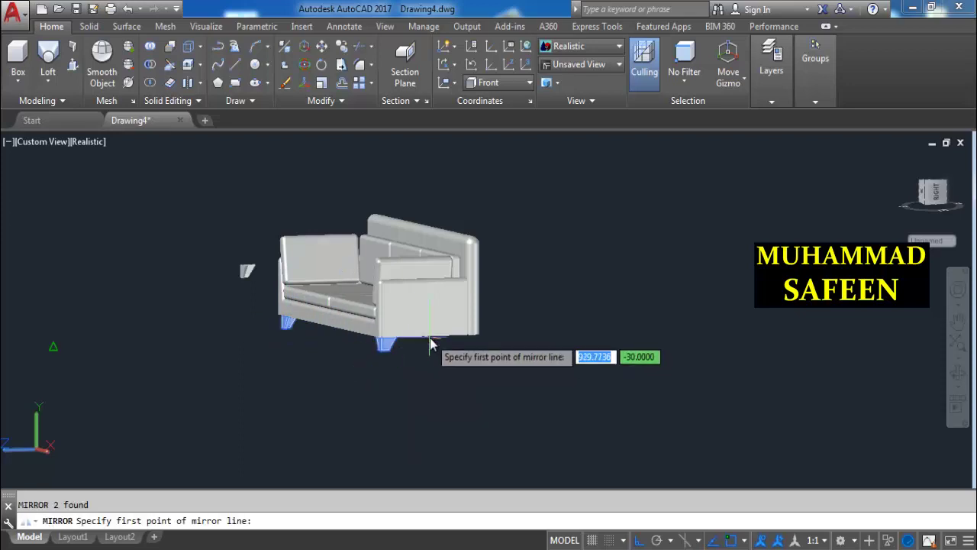
key("Escape")
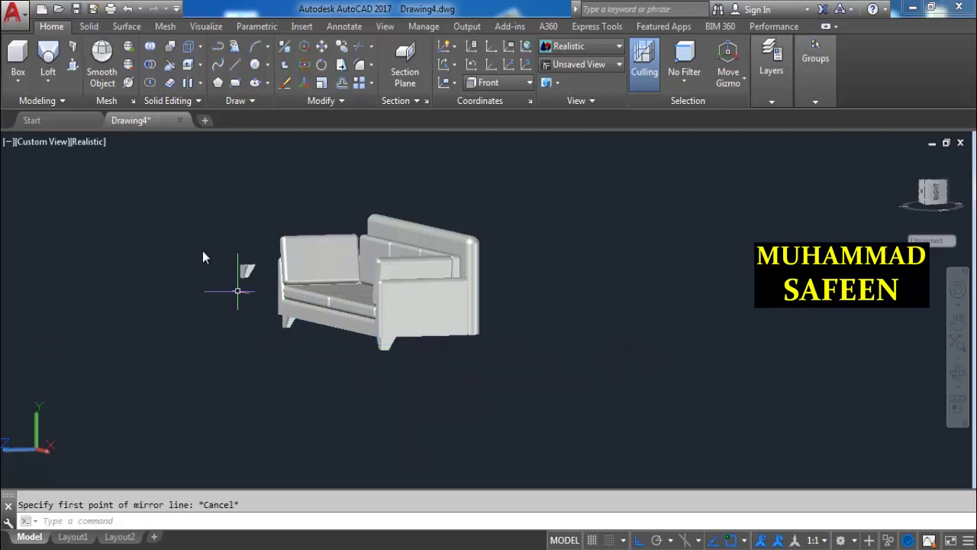
Switch to the Left view, orbit, and select both front legs.
left_click(47, 148)
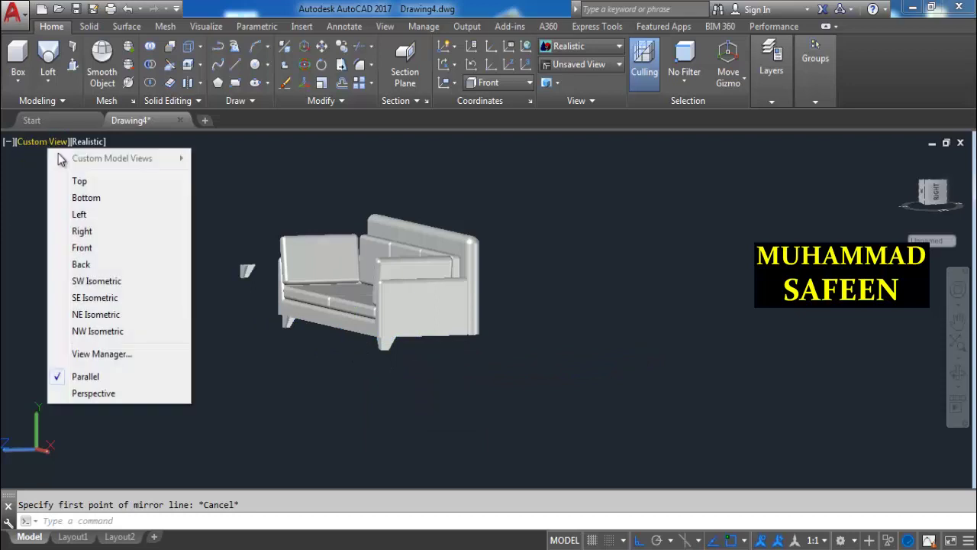
left_click(93, 213)
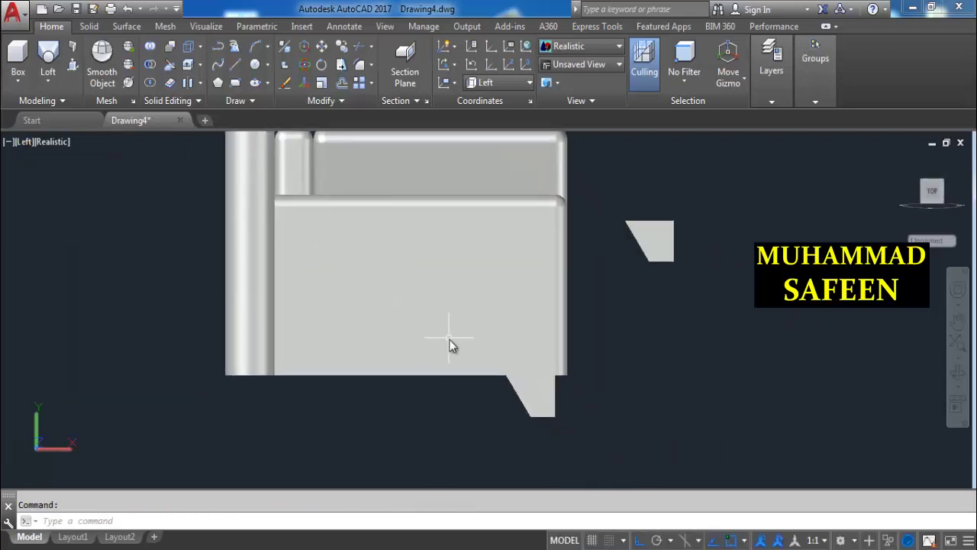
middle_click_drag(448, 344, 569, 402, "shift")
left_click(582, 401)
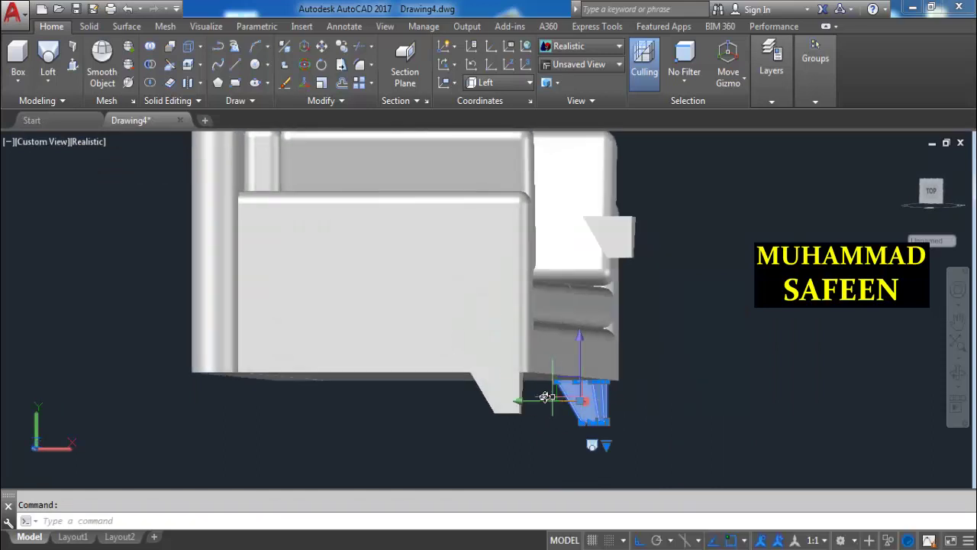
left_click(520, 390)
Mirror the two legs about the side's midpoint with a vertical line, keeping the originals.
type("MI")
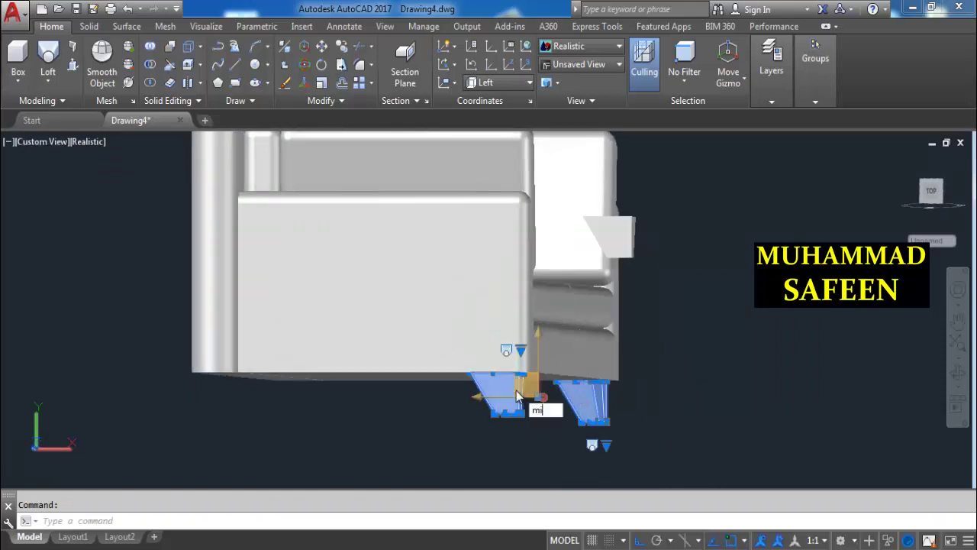
key("Return")
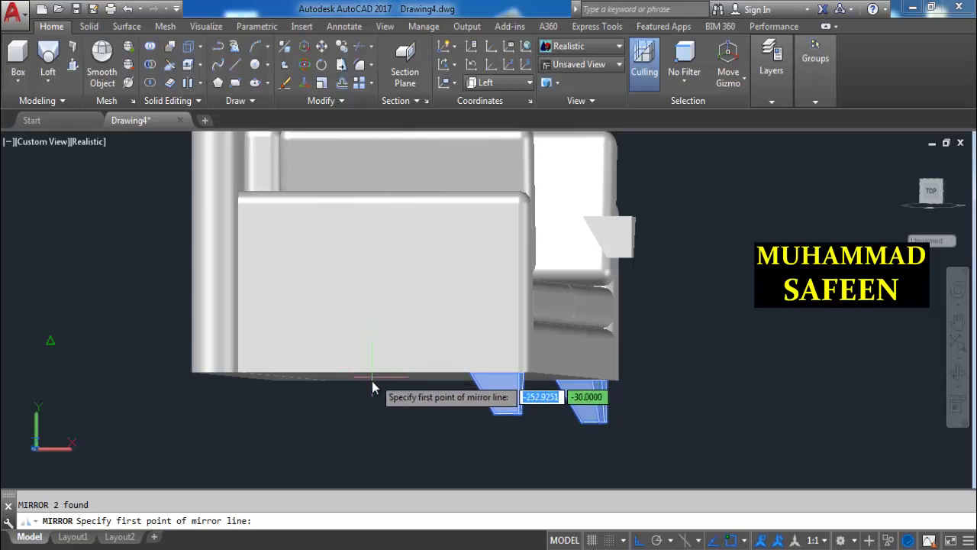
middle_click_drag(334, 401, 432, 415, "shift")
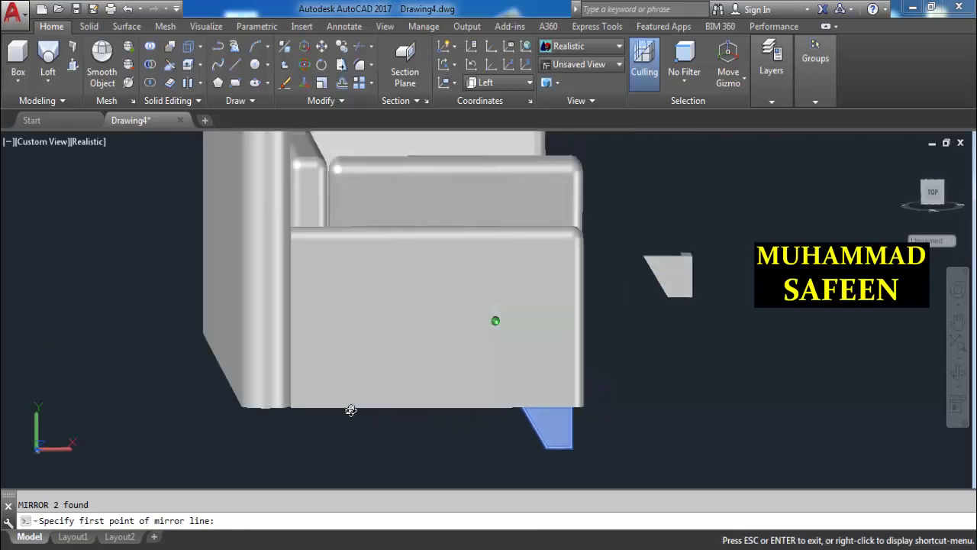
left_click(415, 410)
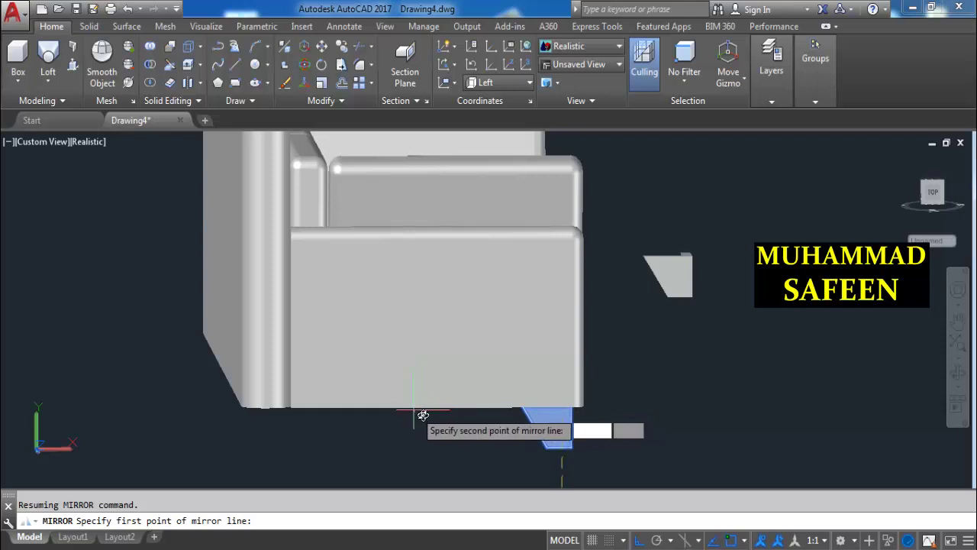
left_click(471, 442)
type("n")
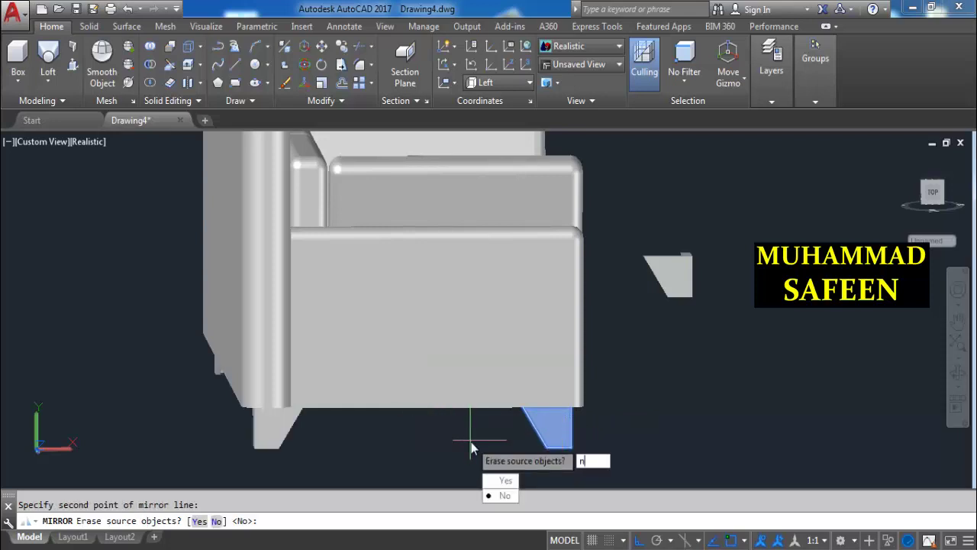
key("Return")
scroll(424, 412, "down", 1)
Erase the small stray piece left of the sofa with E, then save with Ctrl+S.
scroll(405, 378, "down", 1)
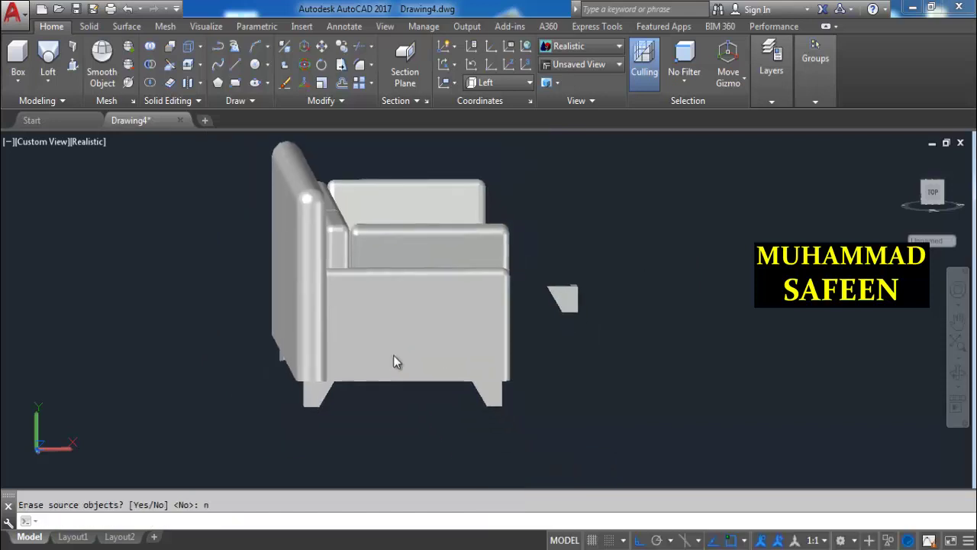
middle_click_drag(432, 394, 406, 375, "shift")
scroll(408, 375, "down", 2)
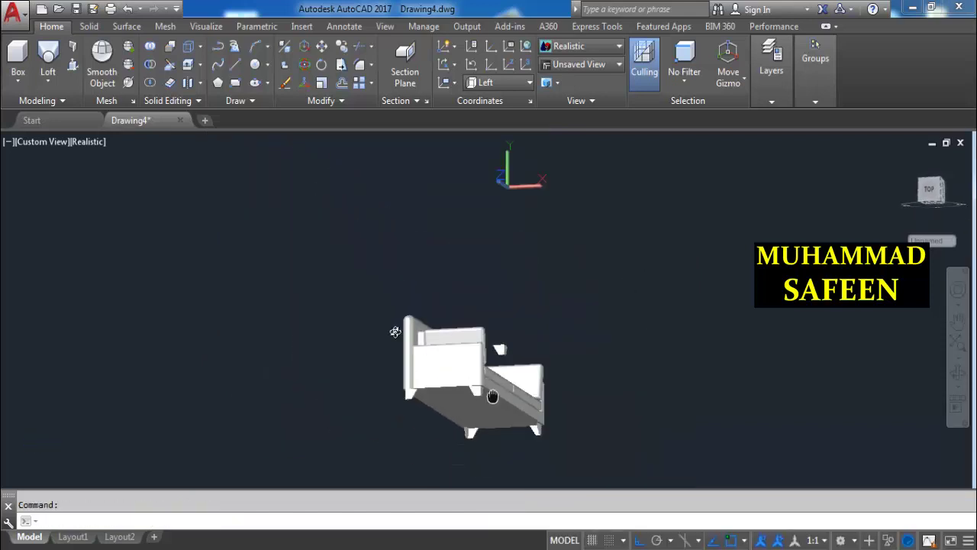
mouse_move(491, 395)
middle_mouse_down("shift")
mouse_move(408, 348)
mouse_move(384, 374)
mouse_move(442, 329)
middle_mouse_up("shift")
scroll(442, 329, "up", 3)
mouse_move(514, 348)
middle_mouse_down("shift")
mouse_move(423, 351)
mouse_move(482, 364)
mouse_move(451, 397)
mouse_move(412, 375)
mouse_move(440, 356)
mouse_move(451, 361)
middle_mouse_up("shift")
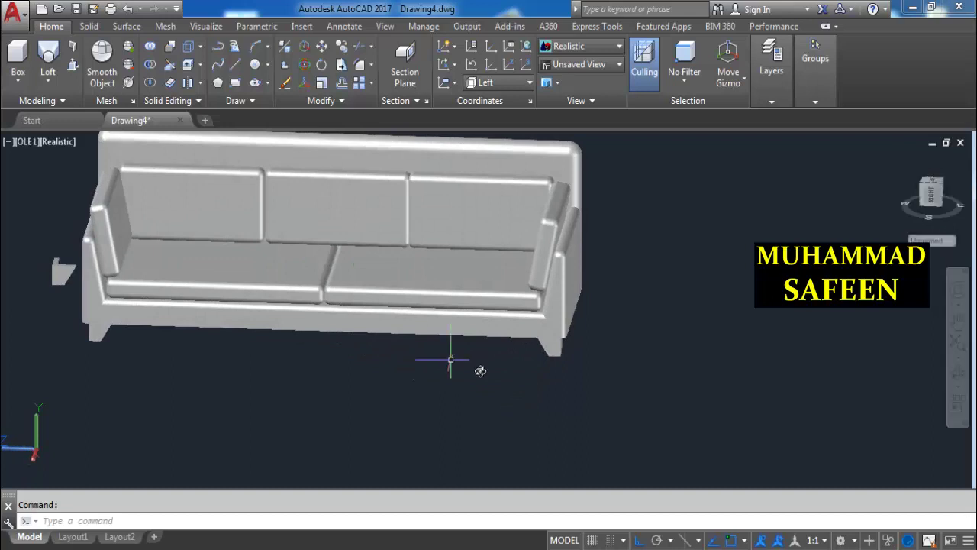
middle_click_drag(509, 397, 446, 388, "shift")
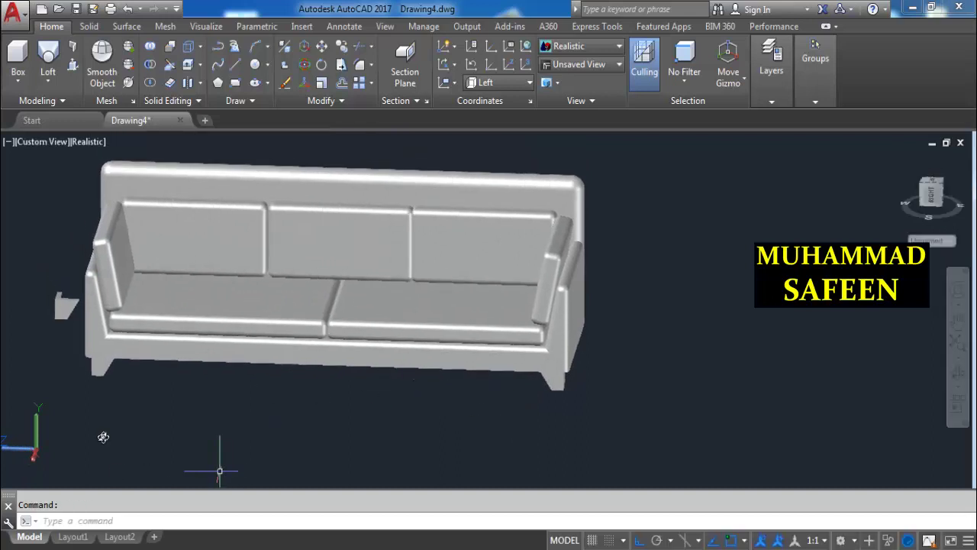
left_click(78, 308)
type("E")
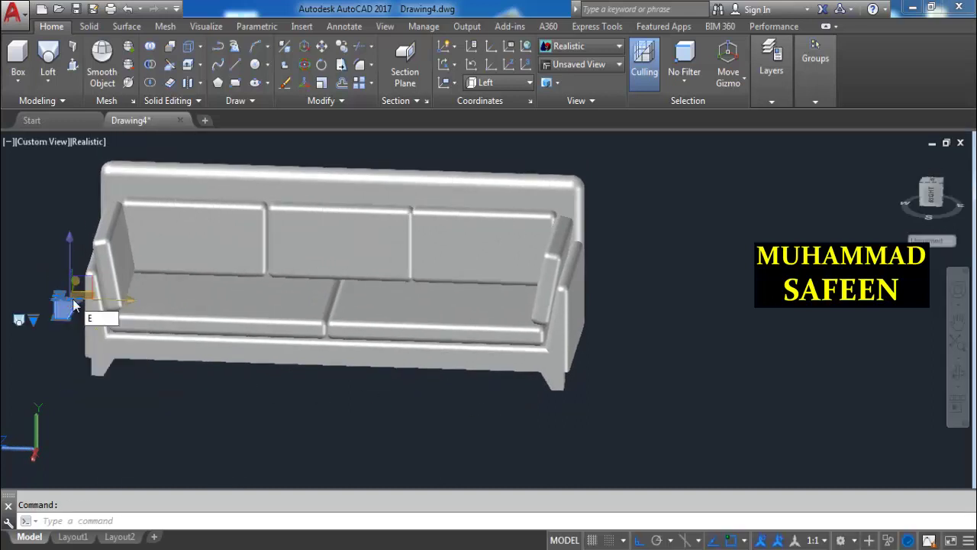
key("Return")
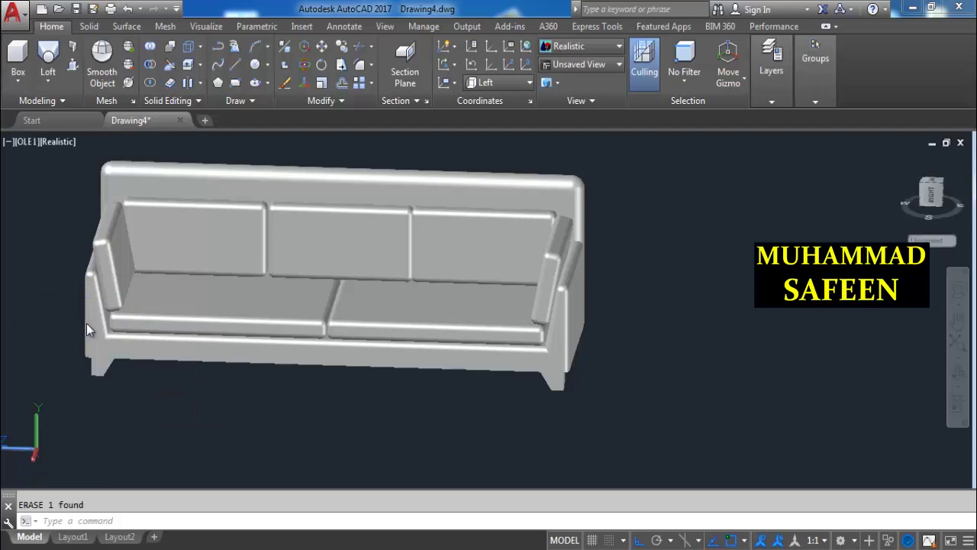
key("ctrl+s")
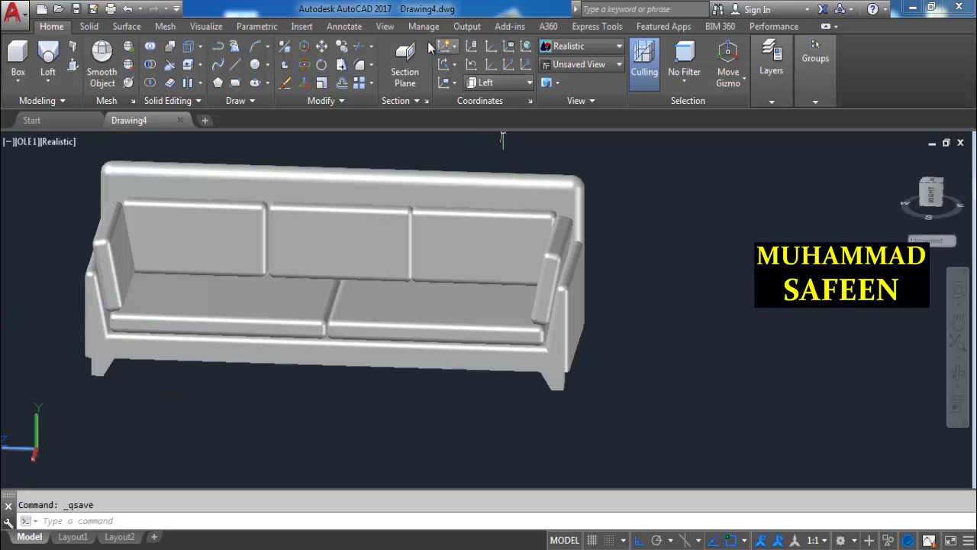
left_click(386, 28)
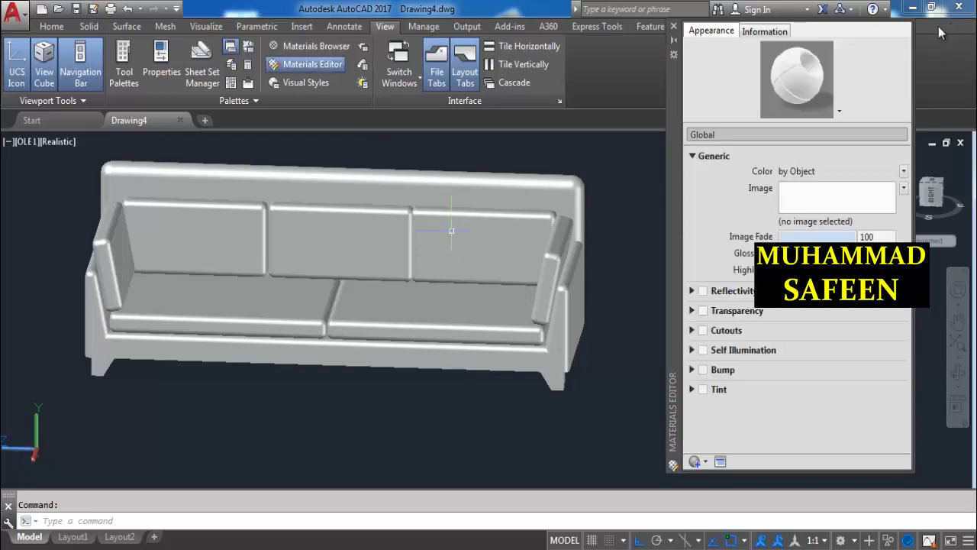
Open the Materials Browser from the Materials Editor.
left_click(720, 463)
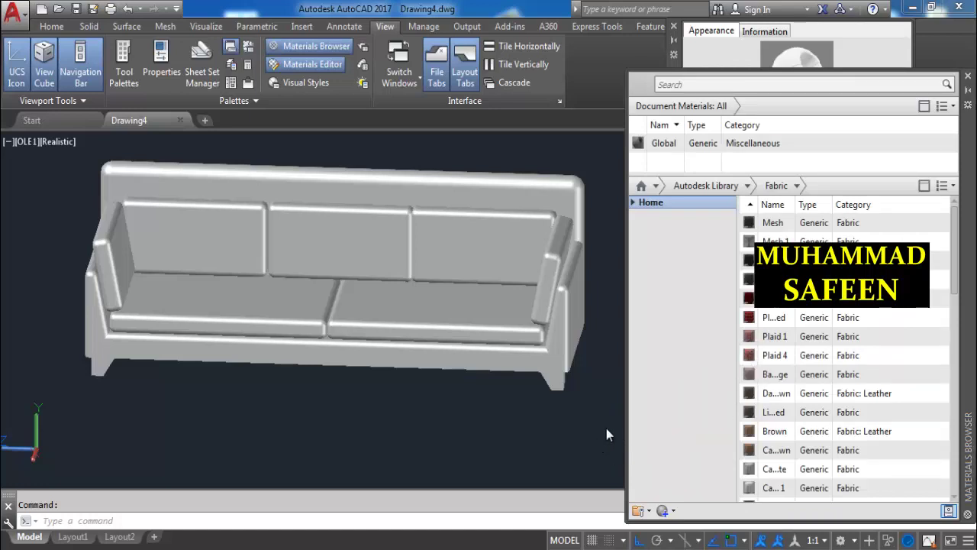
Save the drawing, then try plaid, Brown and Burlap fabrics on the right seat cushion.
key("ctrl+s")
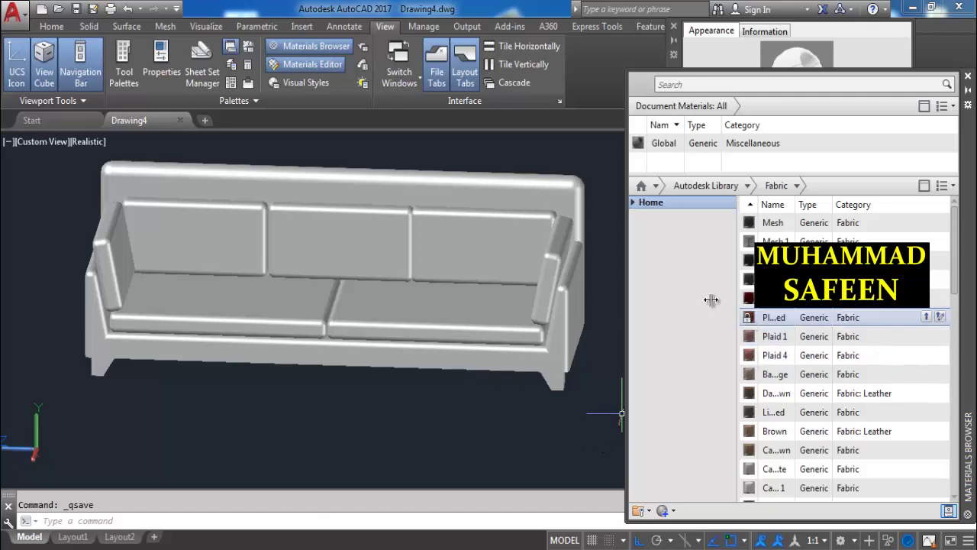
left_click_drag(749, 355, 492, 336)
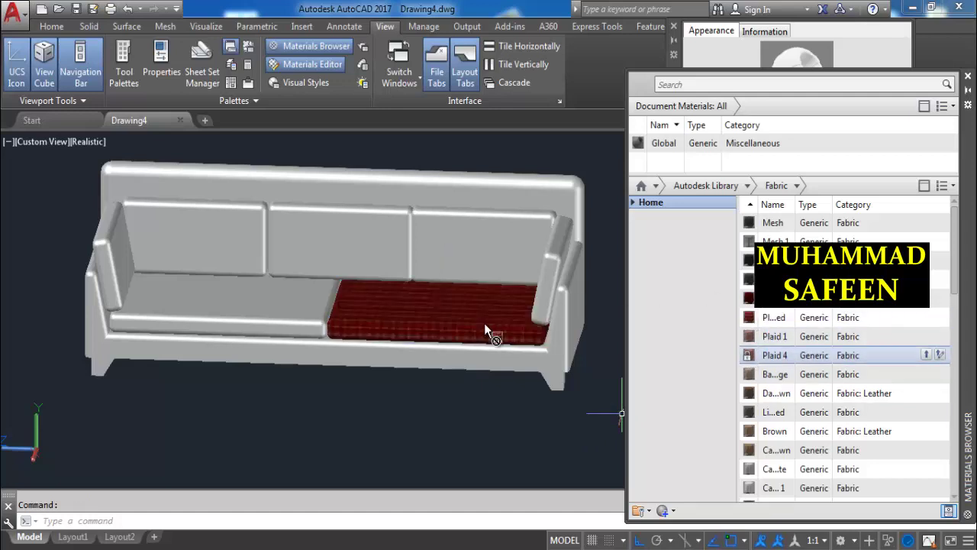
mouse_move(676, 309)
left_mouse_down()
mouse_move(754, 325)
mouse_move(505, 317)
left_mouse_up()
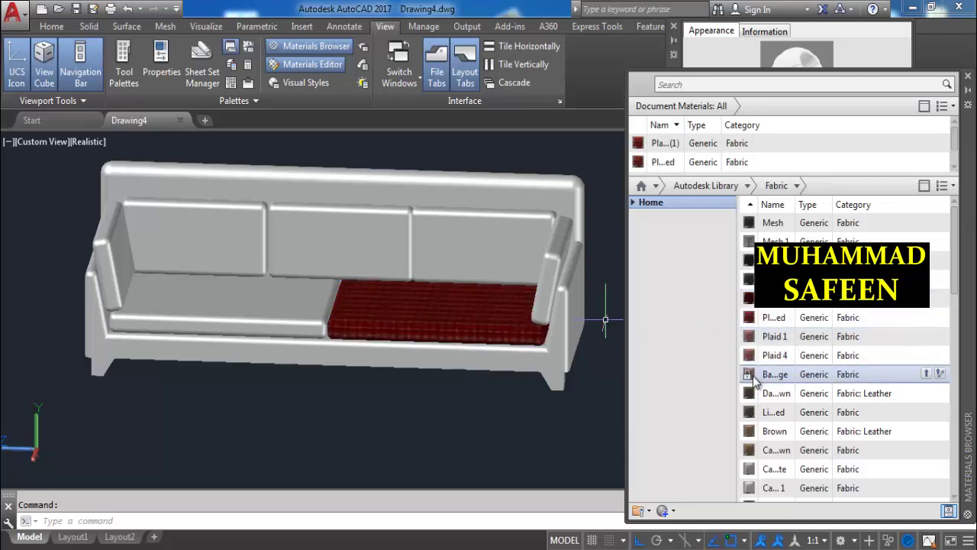
left_click_drag(754, 374, 506, 326)
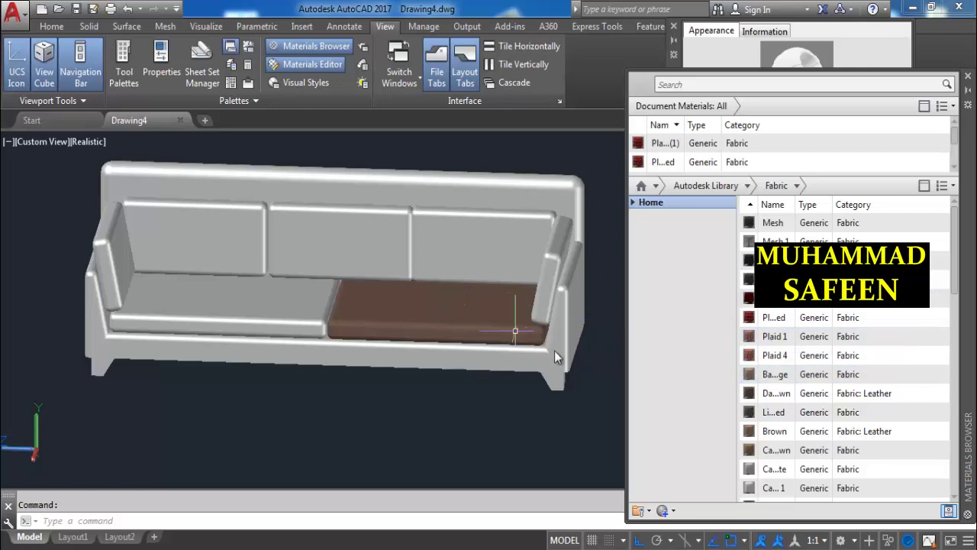
left_click_drag(756, 430, 468, 327)
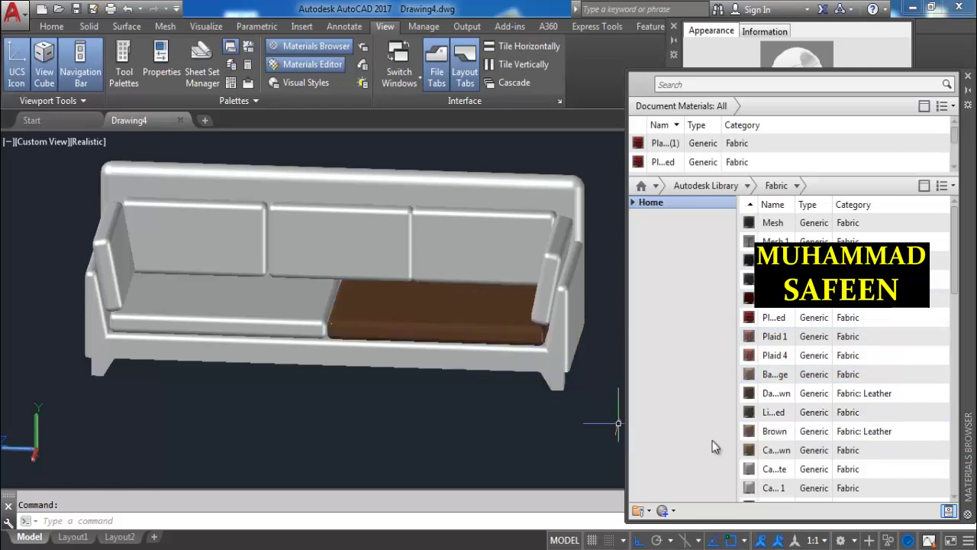
scroll(824, 381, "down", 5)
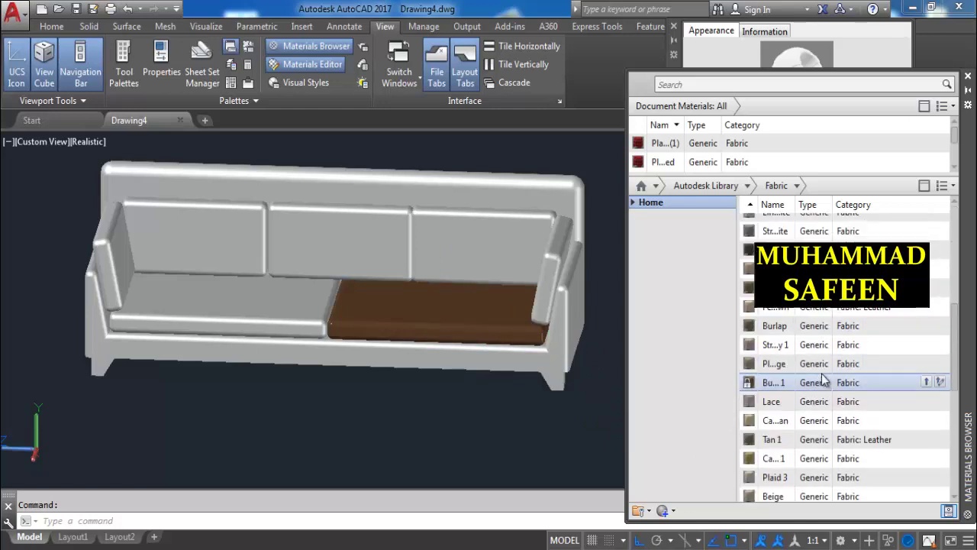
left_click_drag(756, 325, 488, 330)
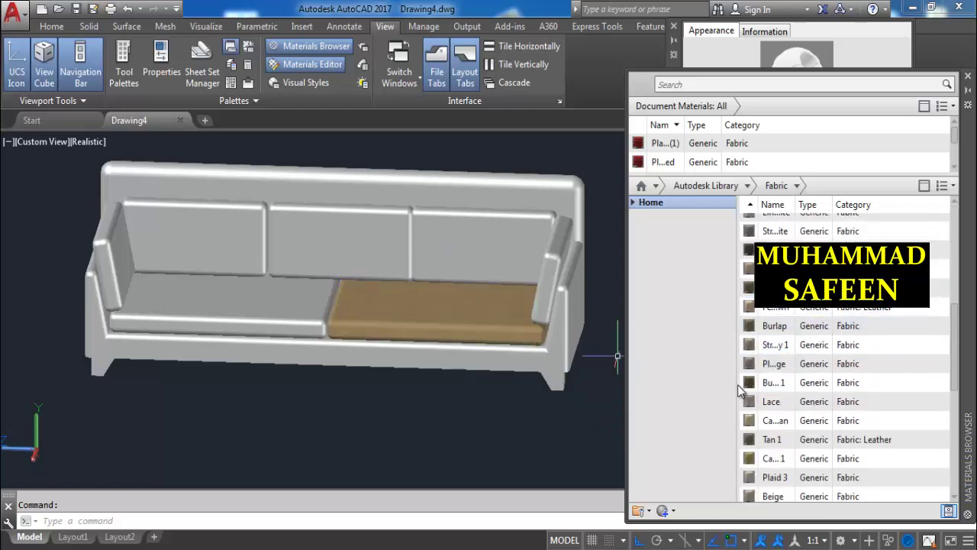
Try several striped fabrics on the cushion, ending with a blue-green stripe, and inspect it.
scroll(779, 382, "down", 5)
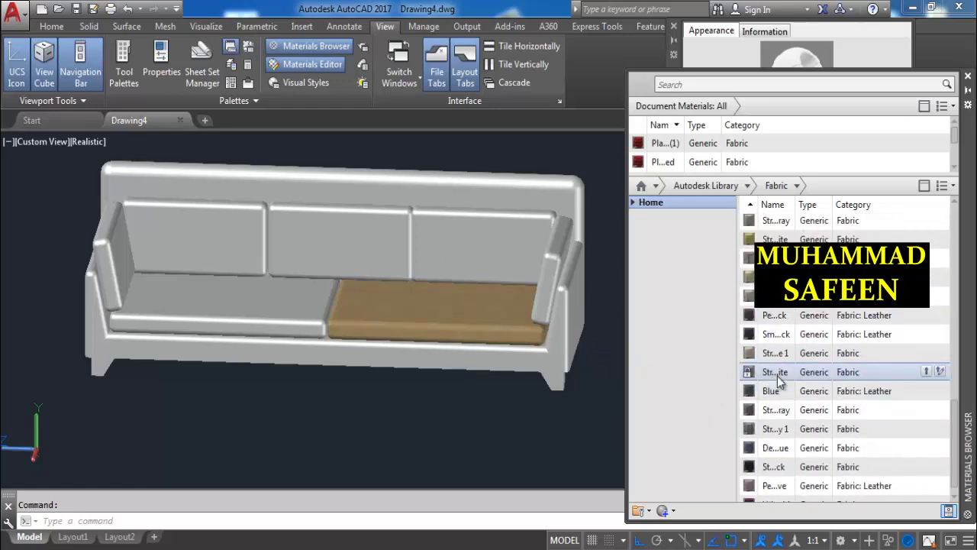
scroll(778, 382, "down", 1)
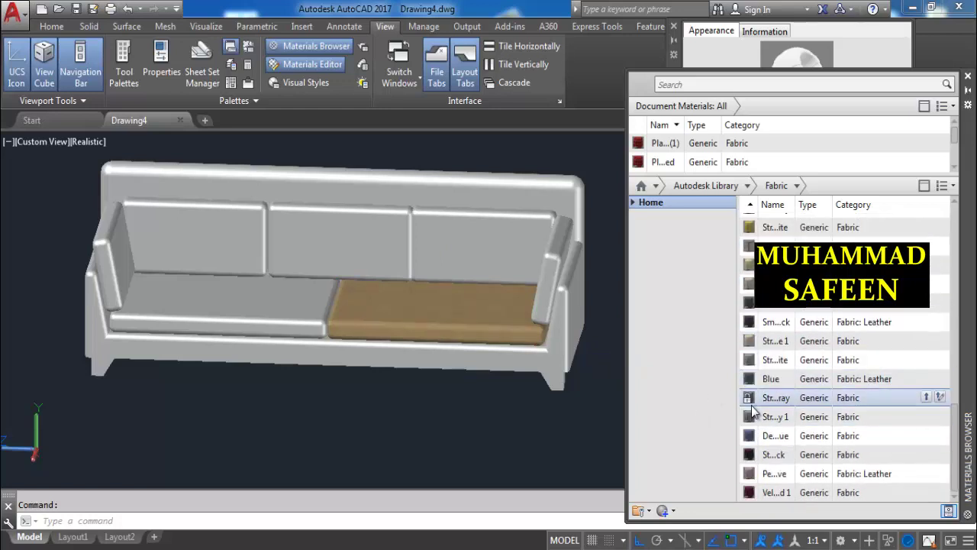
left_click_drag(772, 398, 575, 365)
left_click_drag(446, 322, 451, 326)
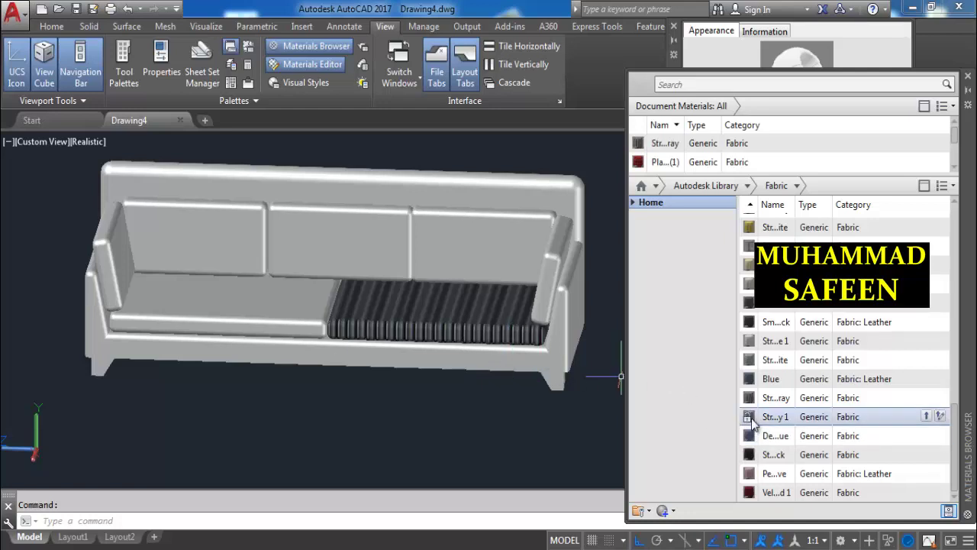
left_click_drag(772, 416, 491, 330)
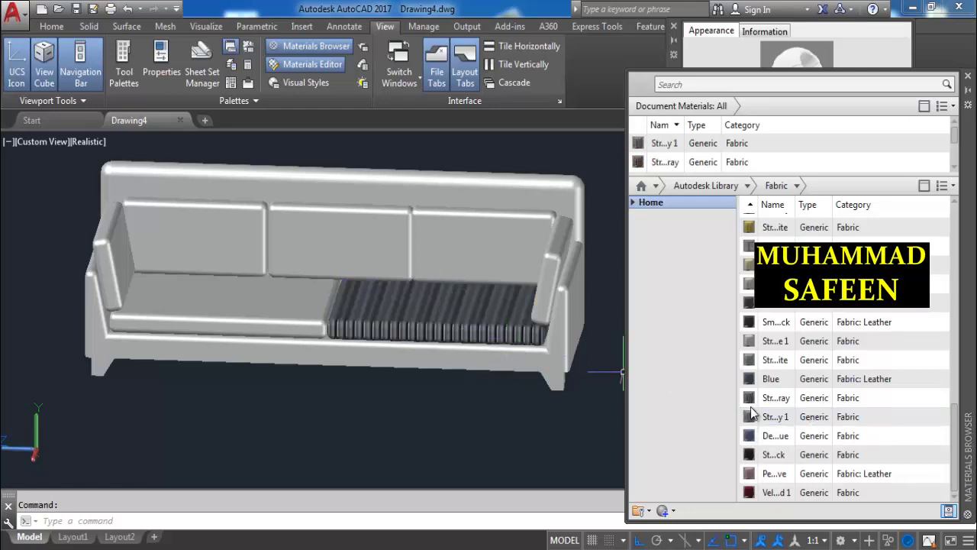
left_click_drag(756, 359, 471, 328)
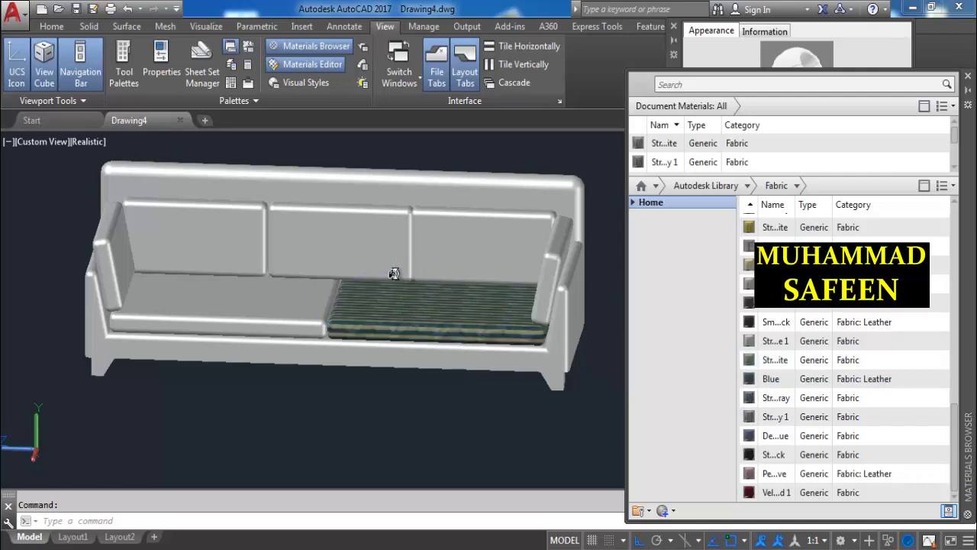
middle_click_drag(394, 273, 385, 248, "shift")
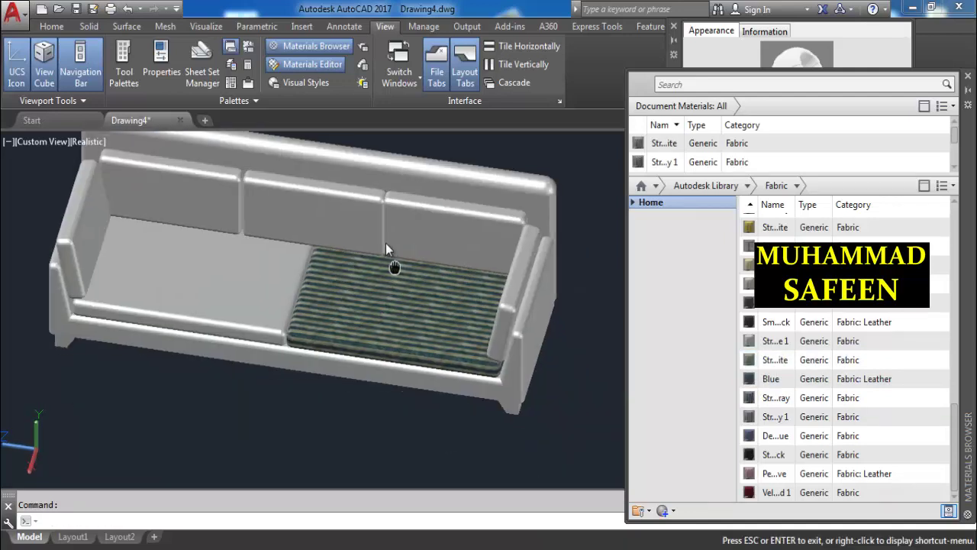
mouse_move(403, 283)
middle_mouse_down("shift")
mouse_move(407, 319)
mouse_move(451, 357)
mouse_move(441, 322)
middle_mouse_up("shift")
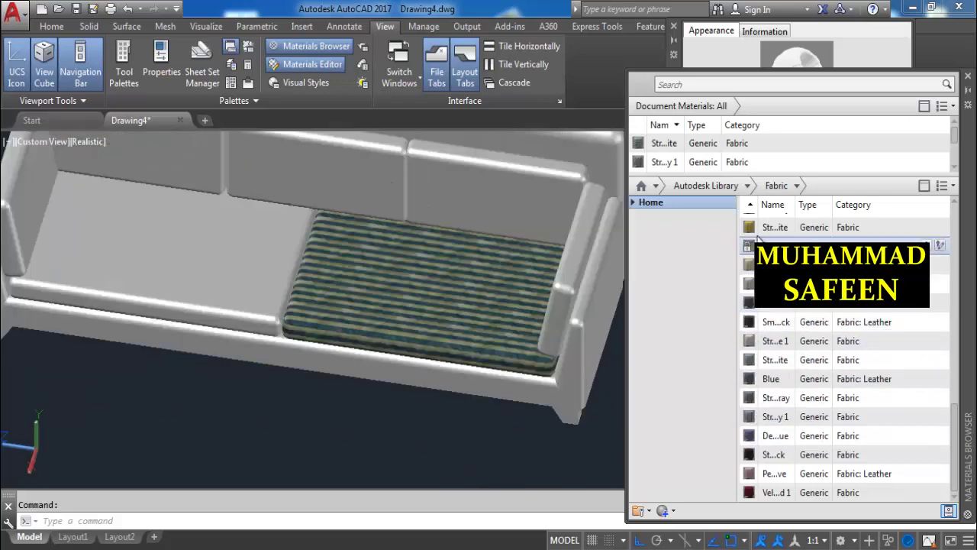
Apply the yellow striped fabric to the right and left seat cushions.
left_click_drag(749, 226, 385, 318)
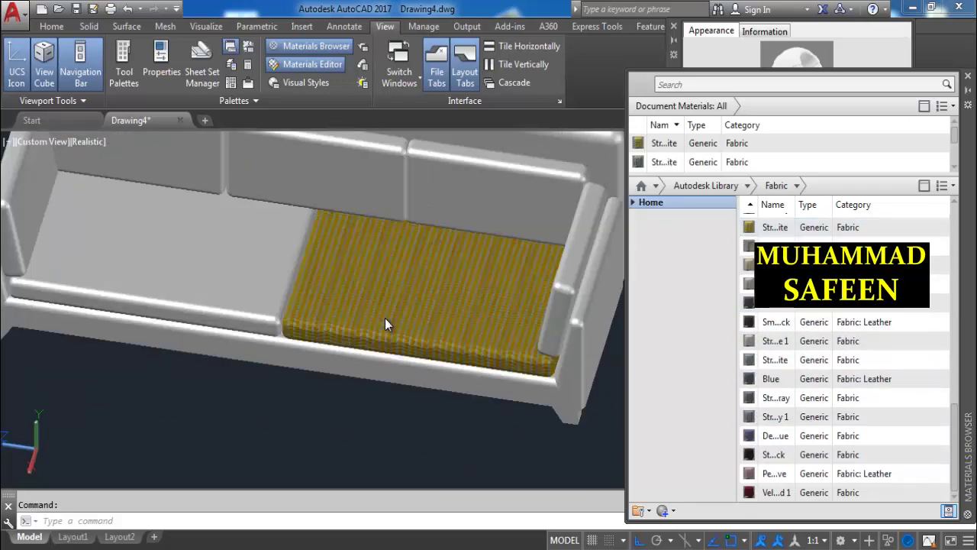
scroll(401, 327, "down", 2)
middle_click_drag(404, 325, 398, 336)
scroll(400, 336, "up", 1)
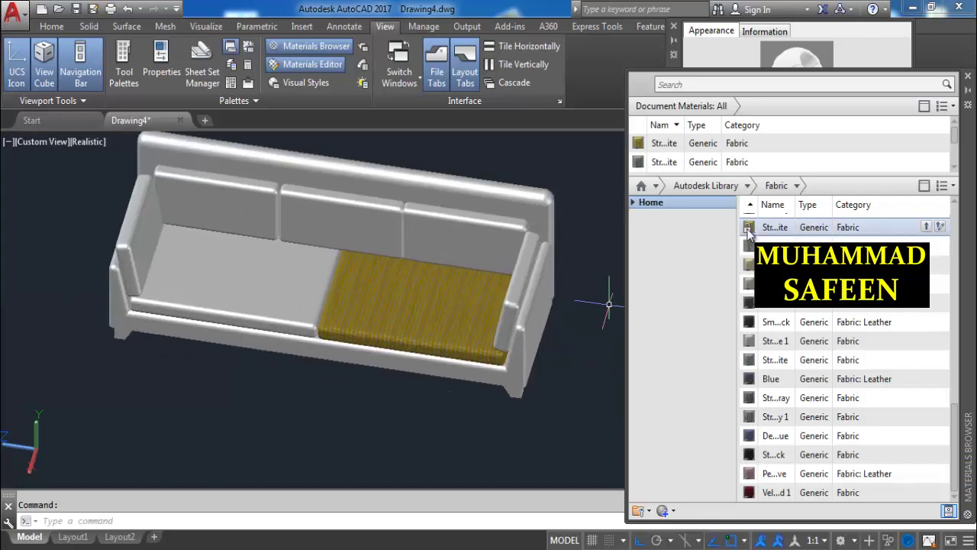
mouse_move(775, 226)
mouse_move(748, 229)
left_mouse_down()
mouse_move(301, 345)
mouse_move(282, 320)
left_mouse_up()
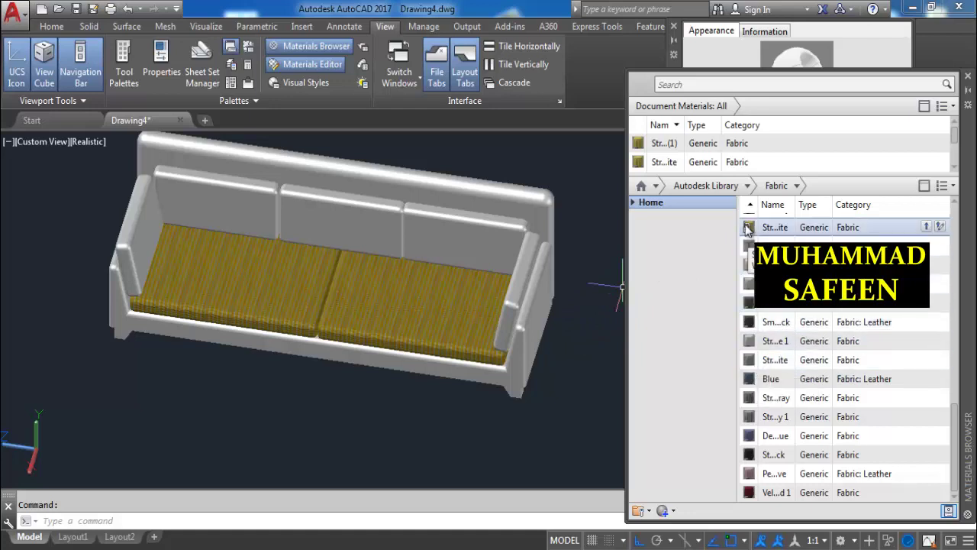
Cover both armrest cushions and the right, middle and left backrests with yellow stripes.
left_click_drag(750, 227, 533, 264)
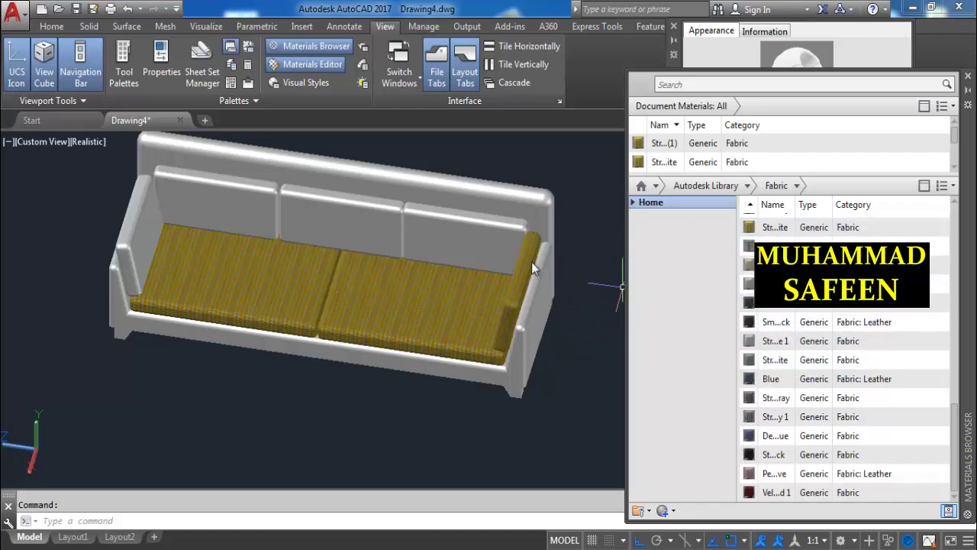
left_click_drag(736, 227, 475, 247)
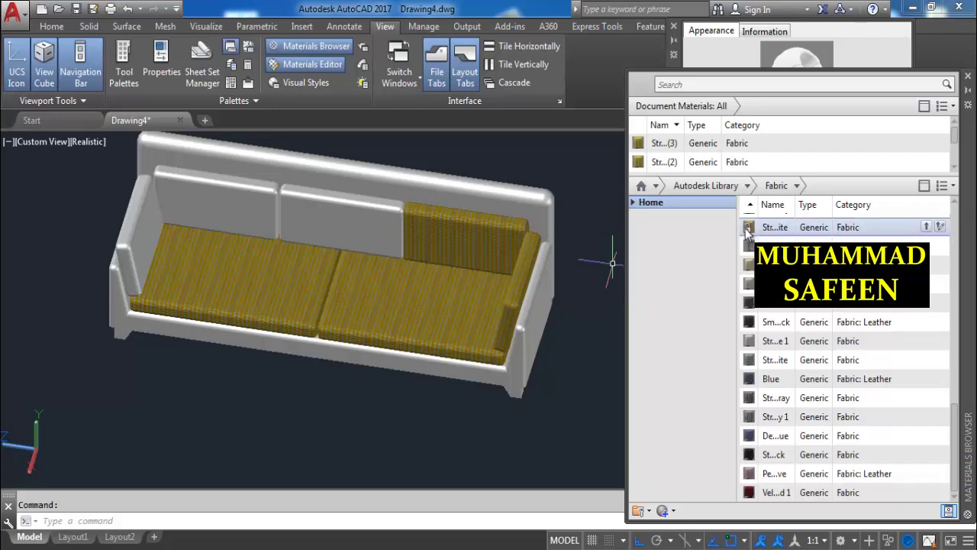
left_click_drag(748, 227, 524, 210)
left_click_drag(378, 226, 379, 229)
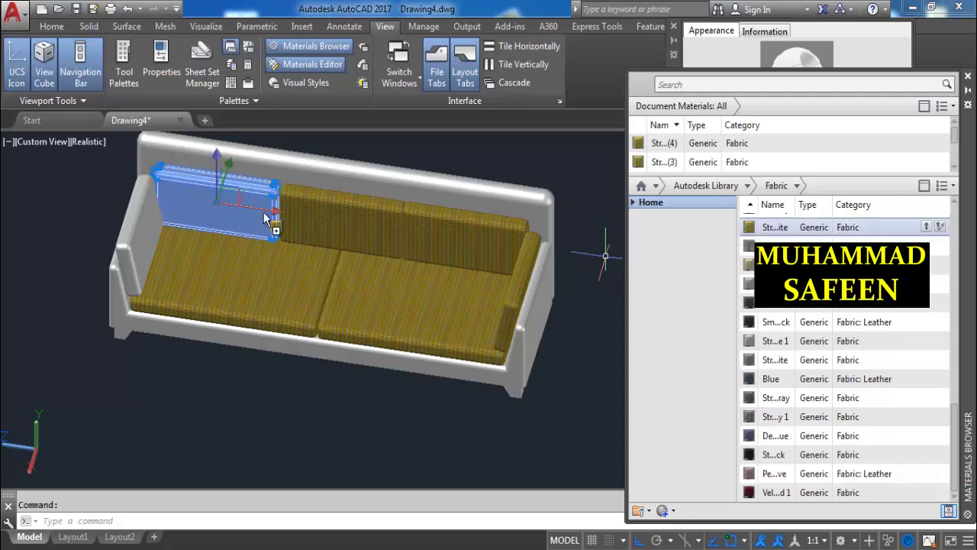
left_click_drag(233, 209, 237, 214)
left_click_drag(752, 227, 707, 246)
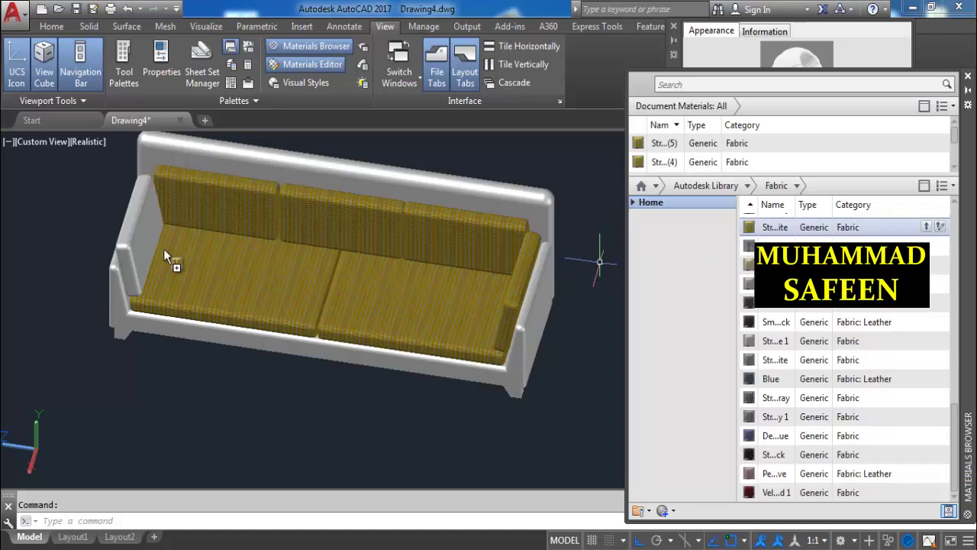
left_click_drag(144, 239, 159, 284)
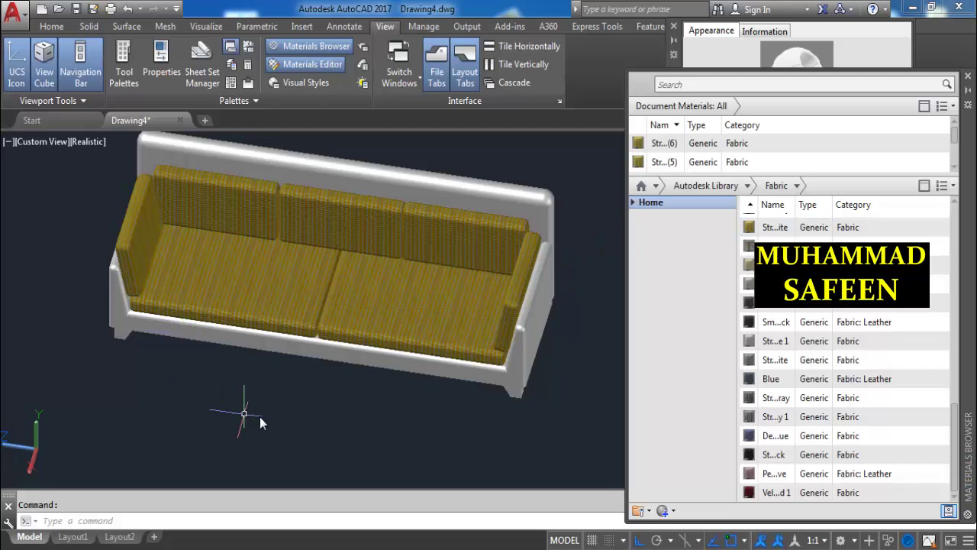
middle_click_drag(259, 417, 278, 390, "shift")
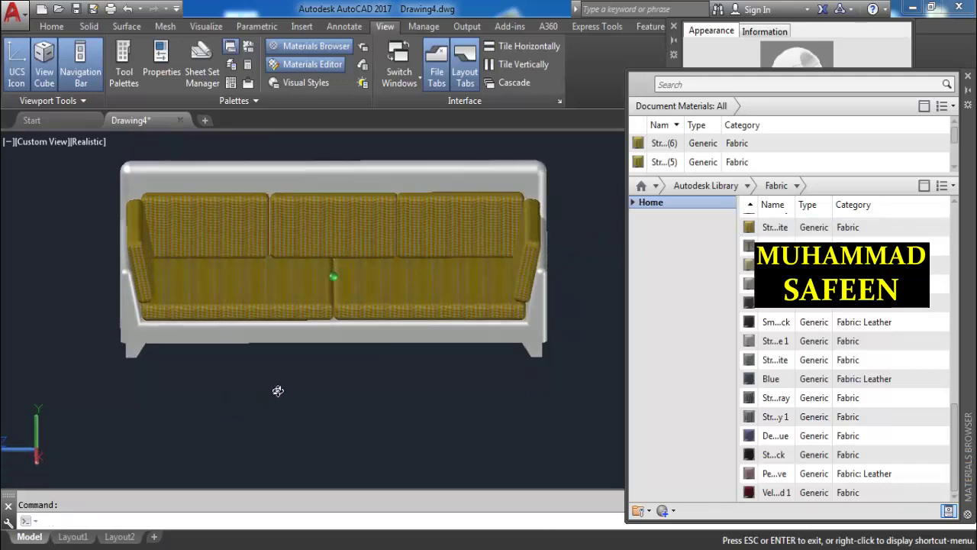
Switch the Materials Browser's Autodesk Library category from Fabric to Wood.
middle_click_drag(377, 371, 343, 382, "shift")
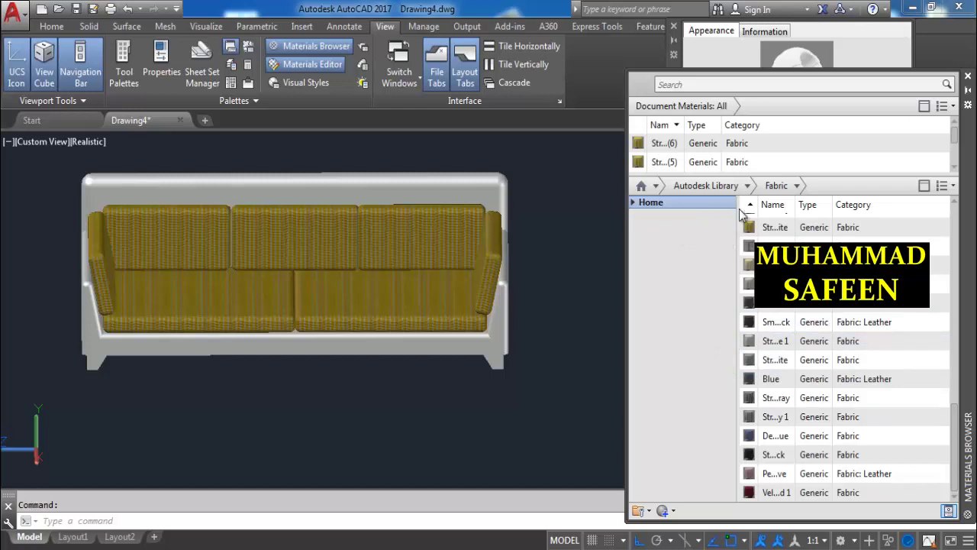
left_click(749, 187)
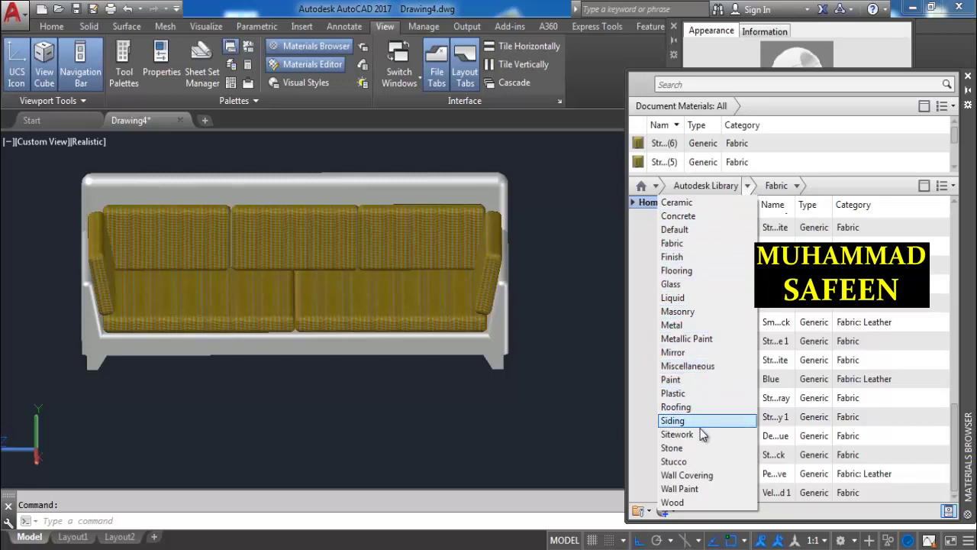
left_click(696, 502)
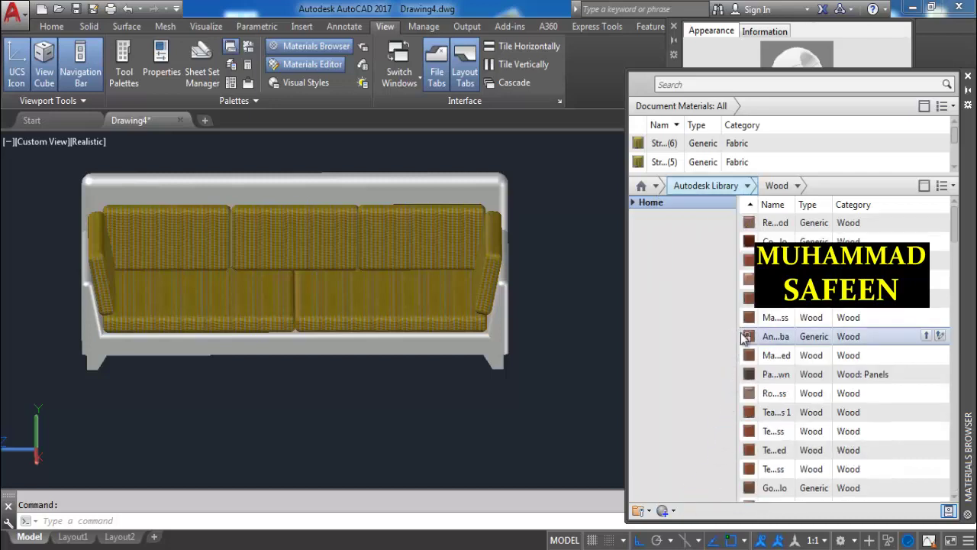
mouse_move(839, 259)
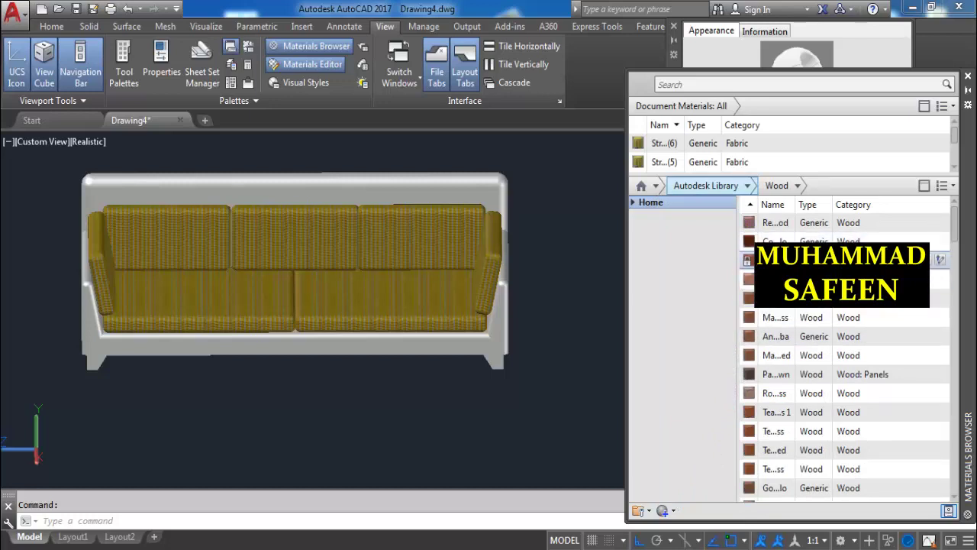
left_click_drag(759, 261, 659, 253)
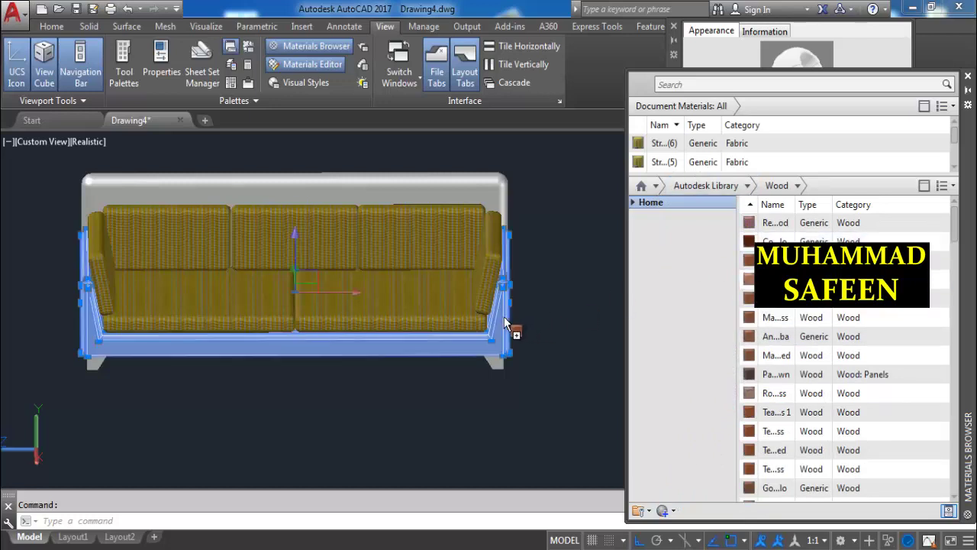
Apply the wood material to the red base, the front left leg and the white top back rail.
left_click_drag(509, 323, 509, 327)
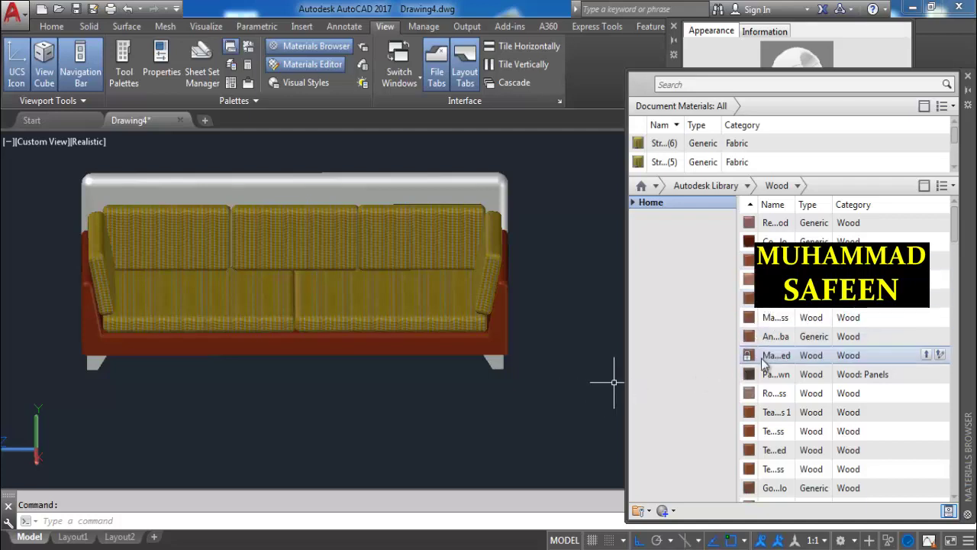
mouse_move(775, 392)
left_click_drag(751, 391, 575, 358)
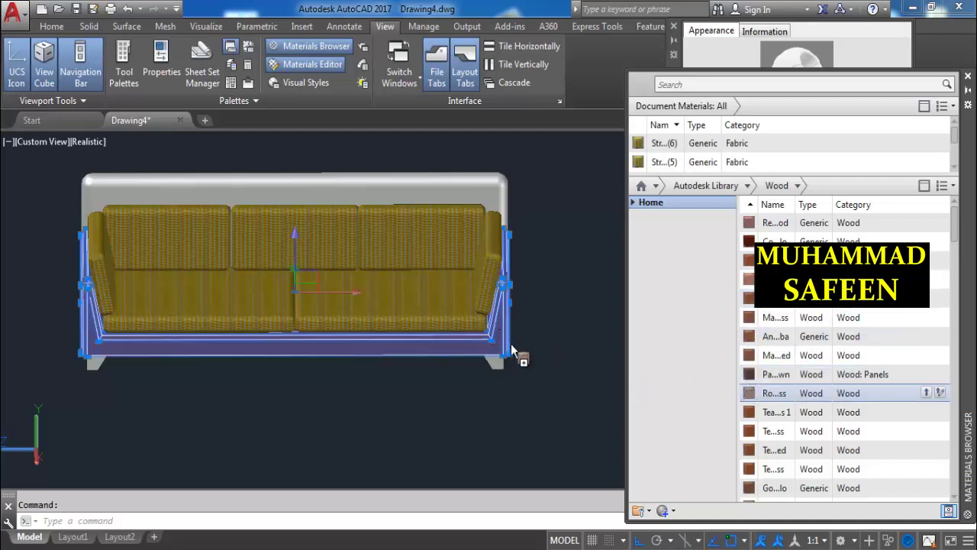
left_click_drag(495, 330, 519, 350)
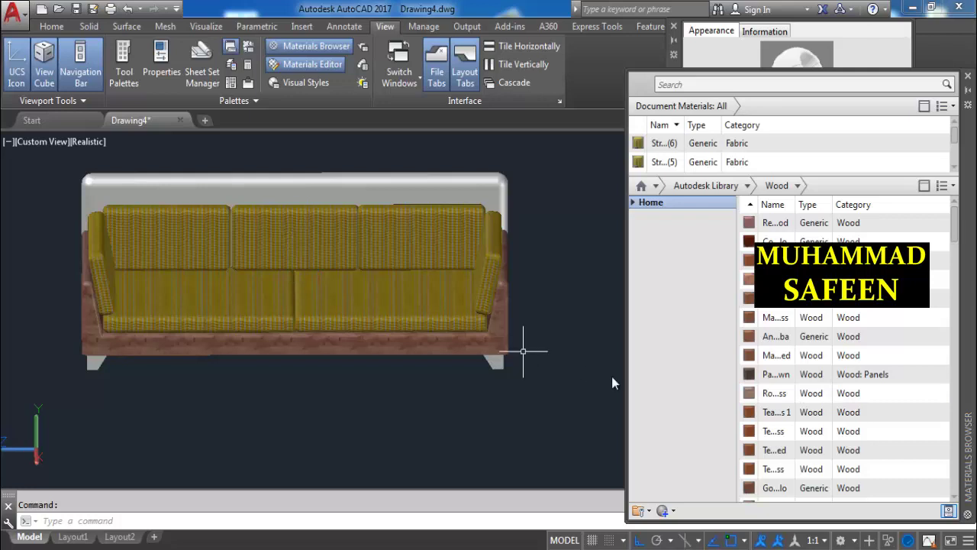
mouse_move(752, 393)
left_mouse_down()
mouse_move(522, 350)
mouse_move(501, 362)
left_mouse_up()
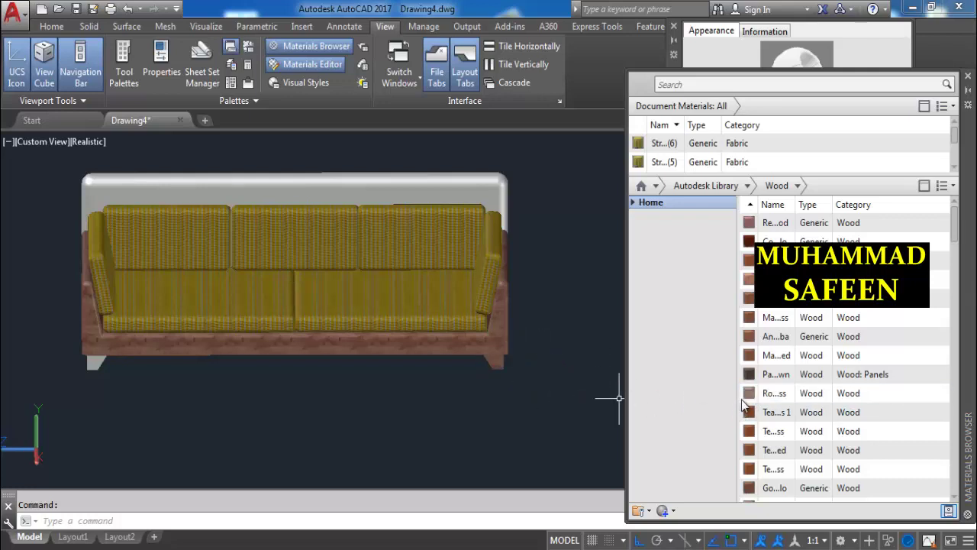
left_click_drag(751, 393, 482, 382)
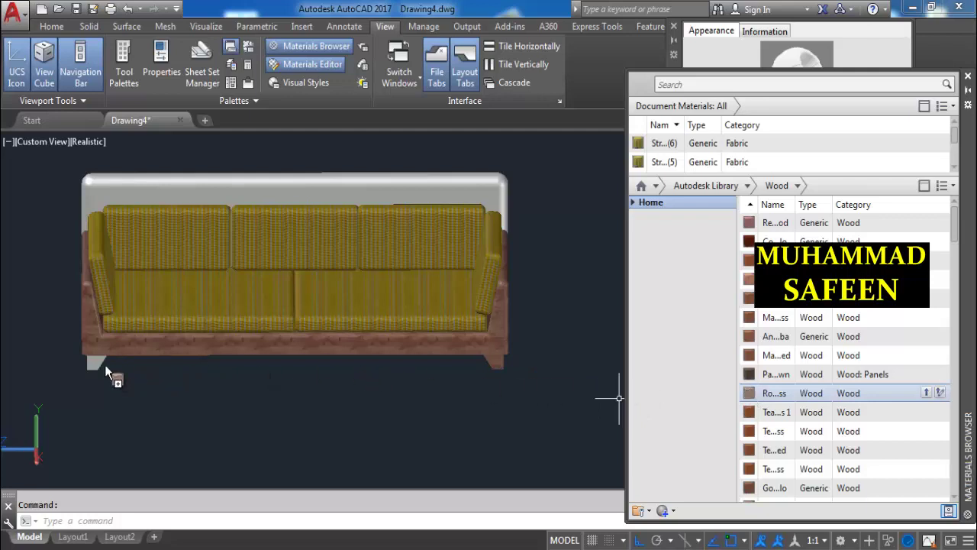
left_click_drag(99, 365, 98, 368)
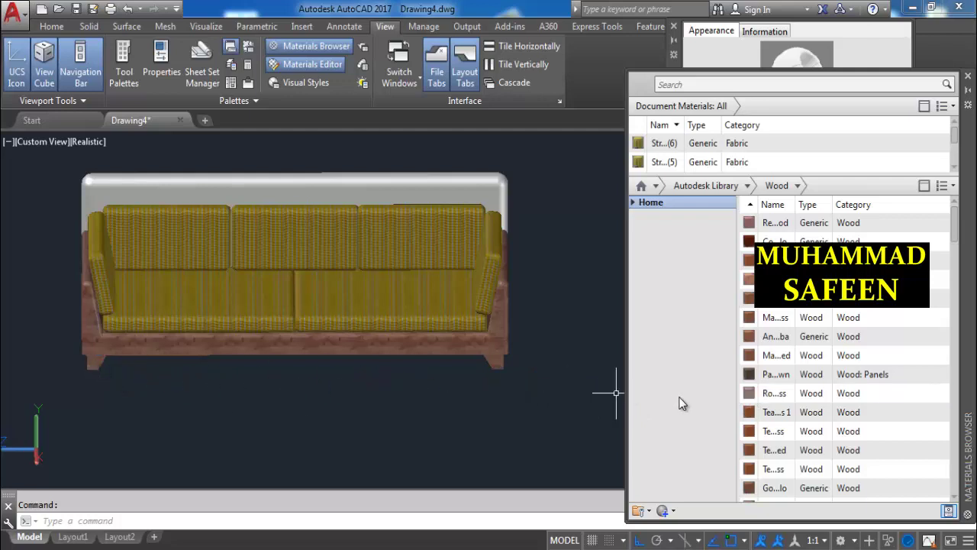
left_click_drag(753, 391, 533, 225)
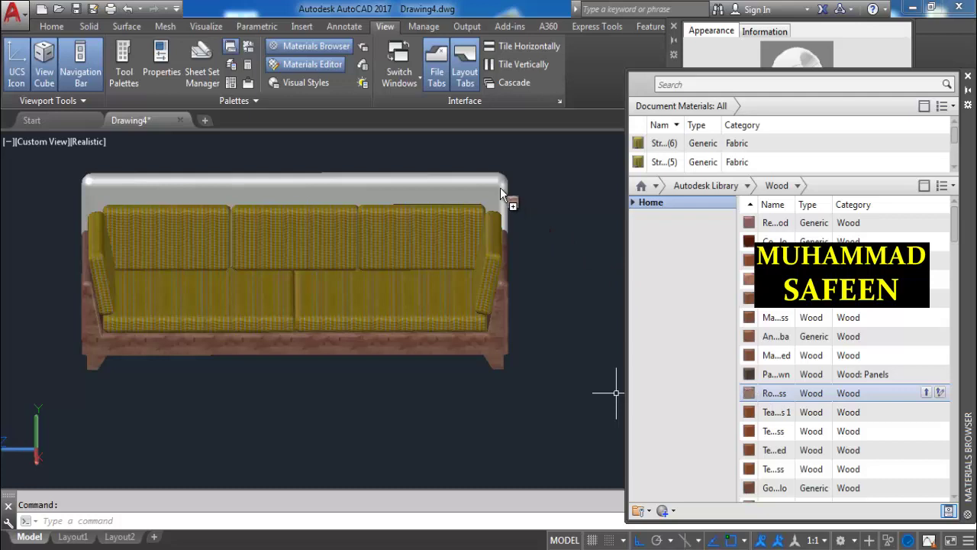
left_click_drag(501, 194, 503, 197)
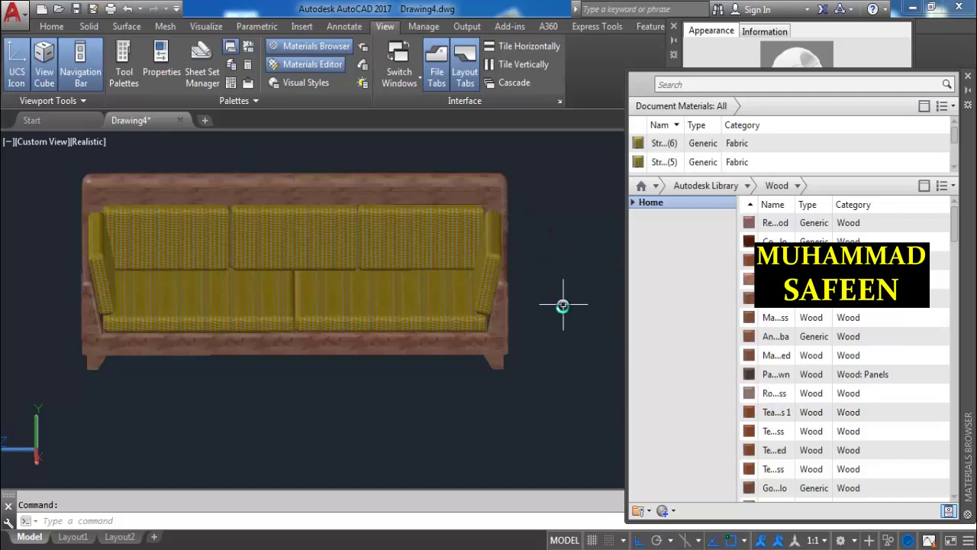
Give the back legs and the last grey leg the same wood finish.
mouse_move(562, 305)
middle_mouse_down("shift")
mouse_move(382, 272)
mouse_move(391, 280)
middle_mouse_up("shift")
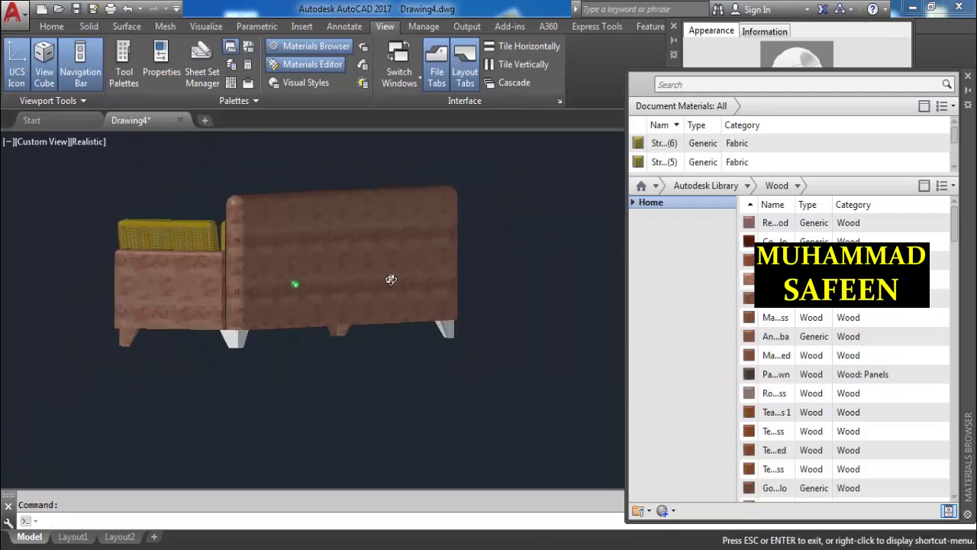
left_click_drag(771, 393, 514, 345)
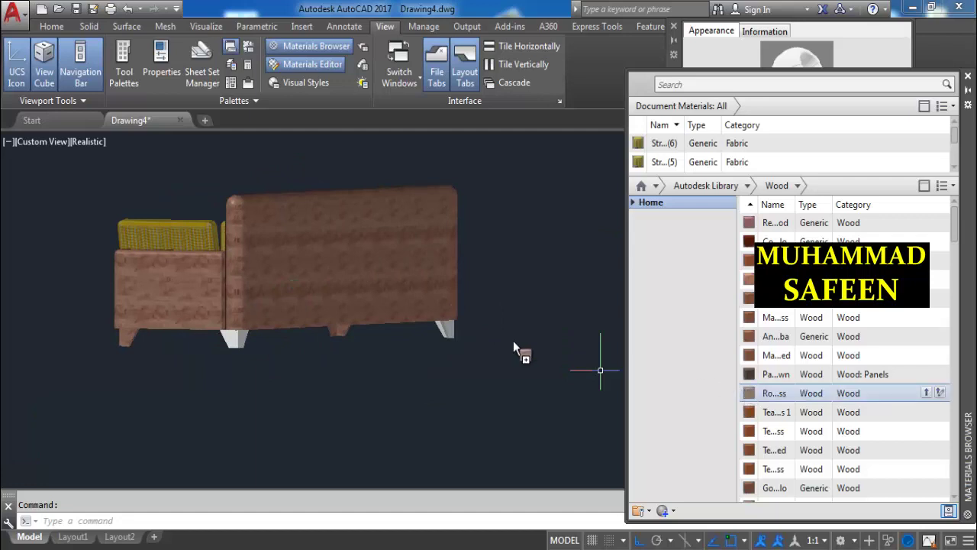
left_click_drag(452, 327, 451, 330)
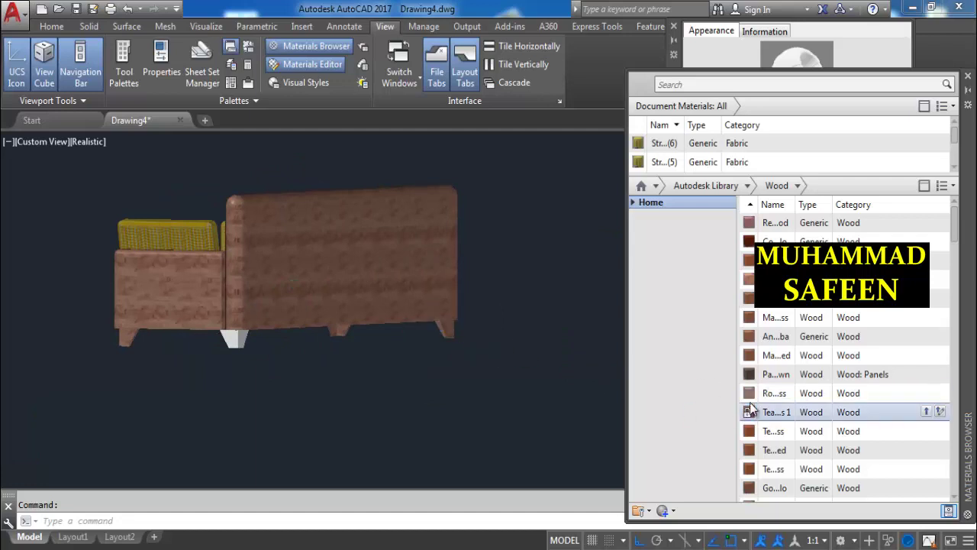
left_click_drag(771, 393, 498, 360)
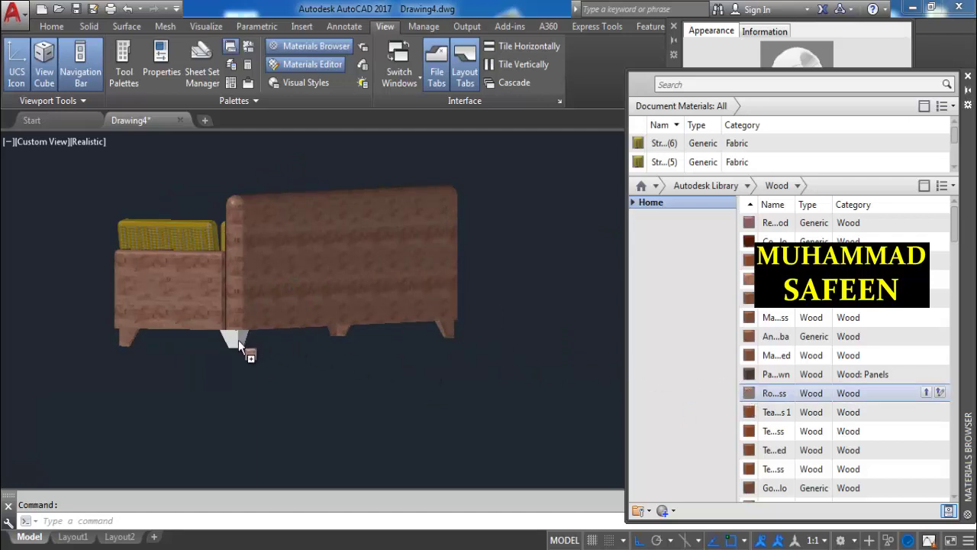
left_click_drag(238, 339, 238, 340)
middle_click_drag(199, 341, 264, 355, "shift")
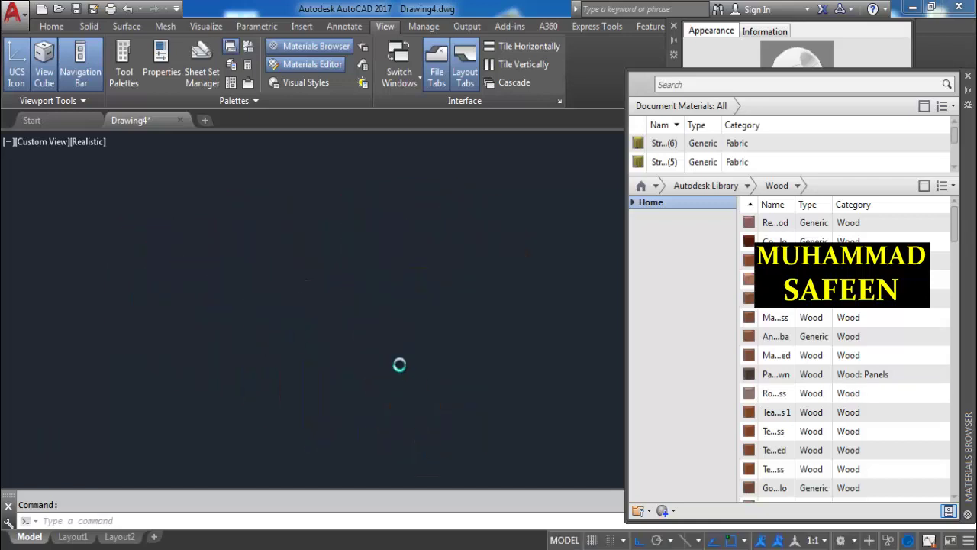
middle_click_drag(115, 311, 270, 360, "shift")
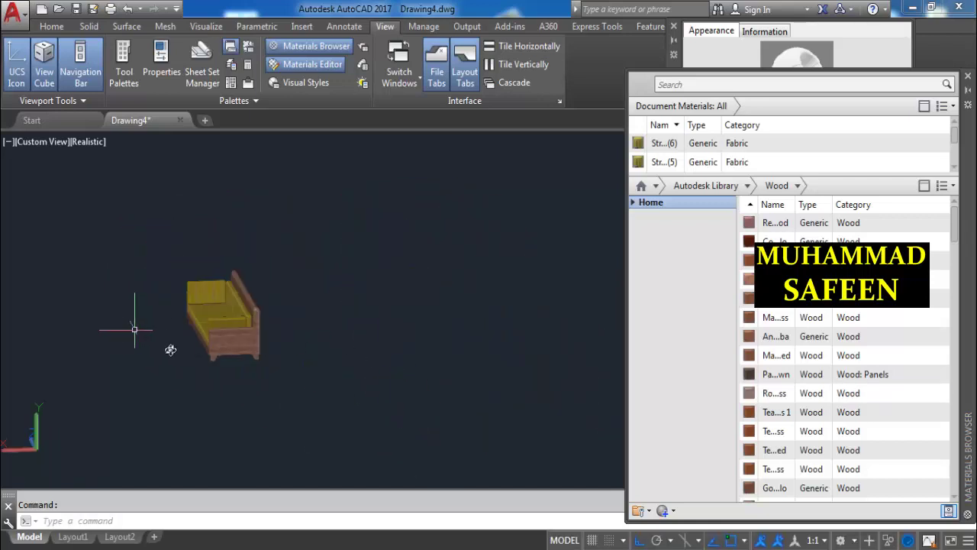
Orbit, zoom and pan until the wood-framed, gold-striped sofa fills a close front oblique view.
mouse_move(135, 331)
middle_mouse_down("shift")
mouse_move(277, 378)
mouse_move(301, 317)
mouse_move(375, 323)
mouse_move(395, 410)
mouse_move(389, 388)
mouse_move(379, 392)
middle_mouse_up("shift")
scroll(300, 317, "up", 5)
scroll(489, 353, "up", 1)
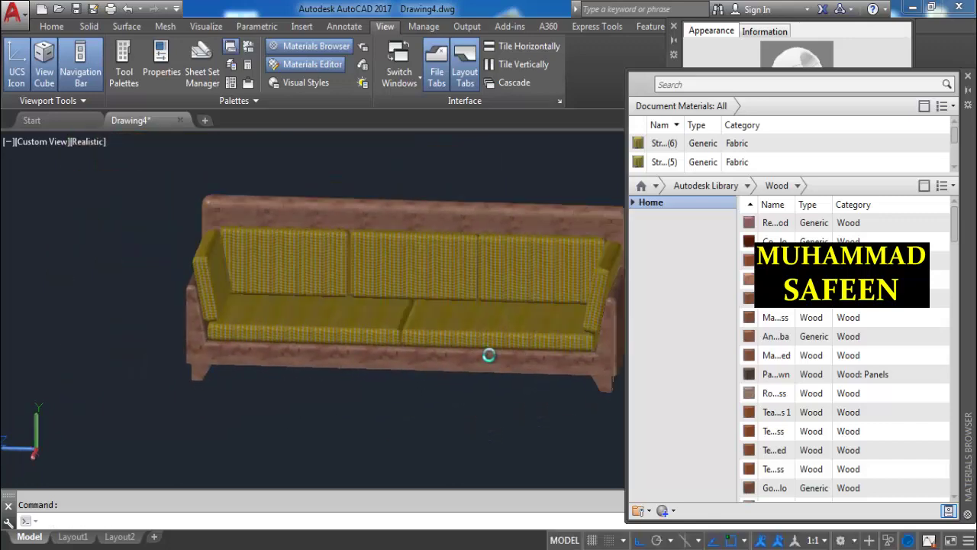
scroll(484, 355, "up", 1)
scroll(439, 379, "up", 1)
scroll(435, 375, "down", 3)
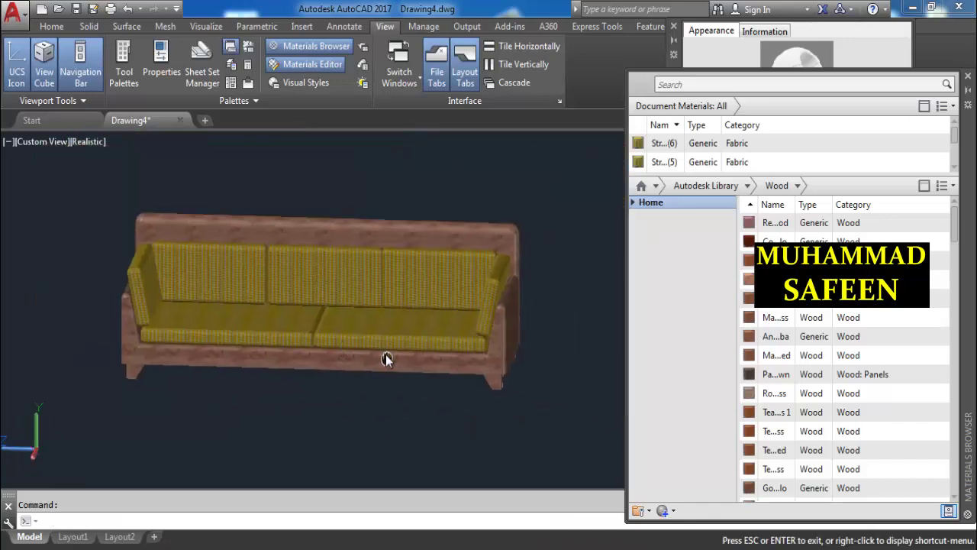
mouse_move(386, 358)
middle_mouse_down("shift")
mouse_move(388, 339)
mouse_move(371, 382)
mouse_move(400, 351)
middle_mouse_up("shift")
scroll(372, 383, "up", 2)
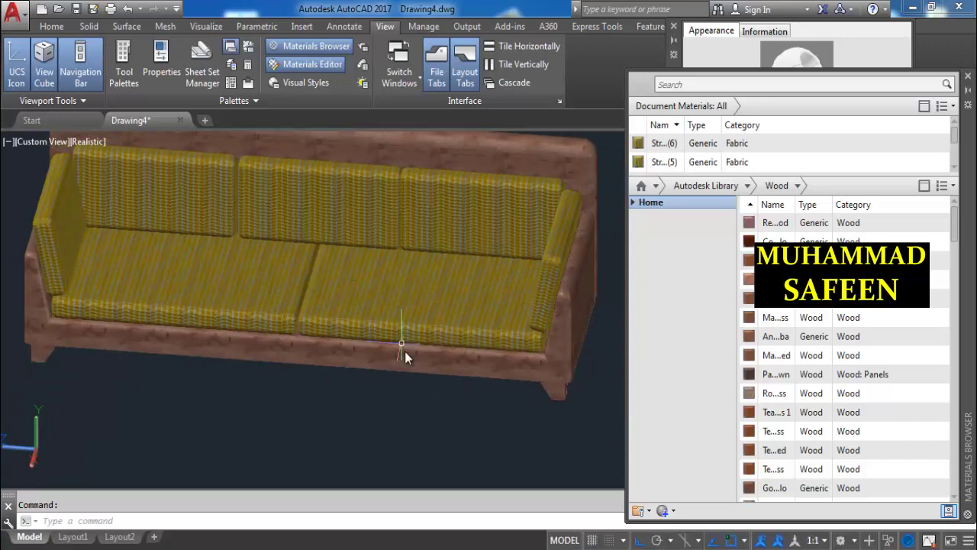
scroll(405, 351, "down", 2)
key("Escape")
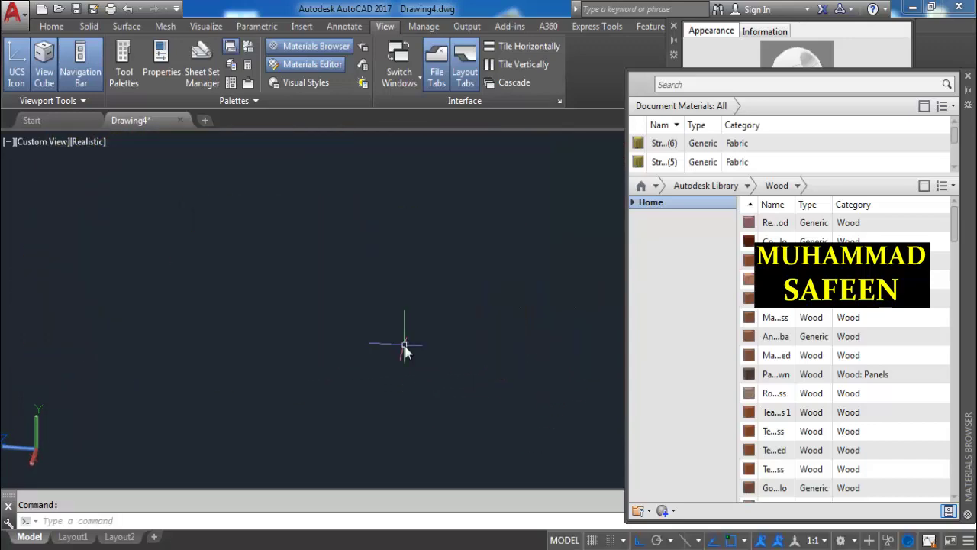
mouse_move(407, 358)
middle_mouse_down()
mouse_move(423, 229)
mouse_move(371, 388)
middle_mouse_up()
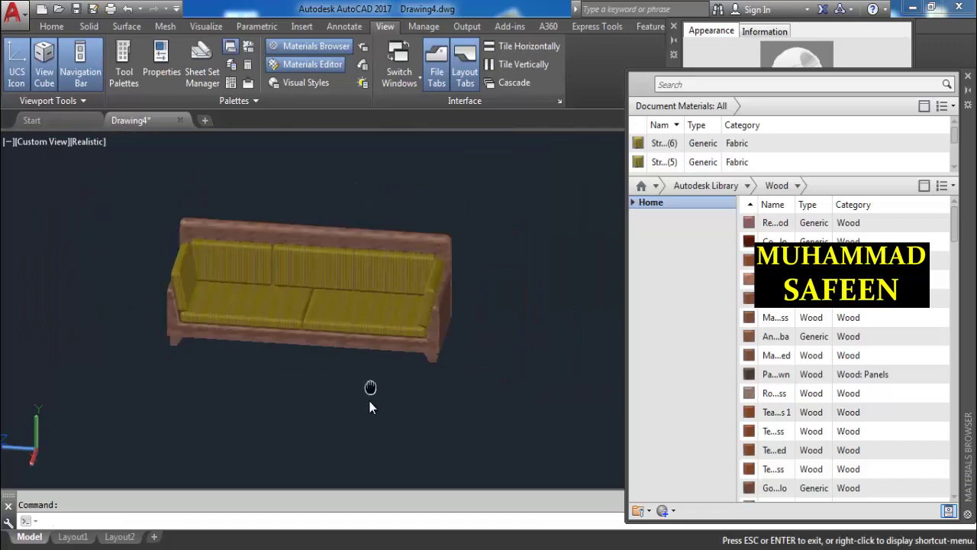
scroll(306, 336, "up", 2)
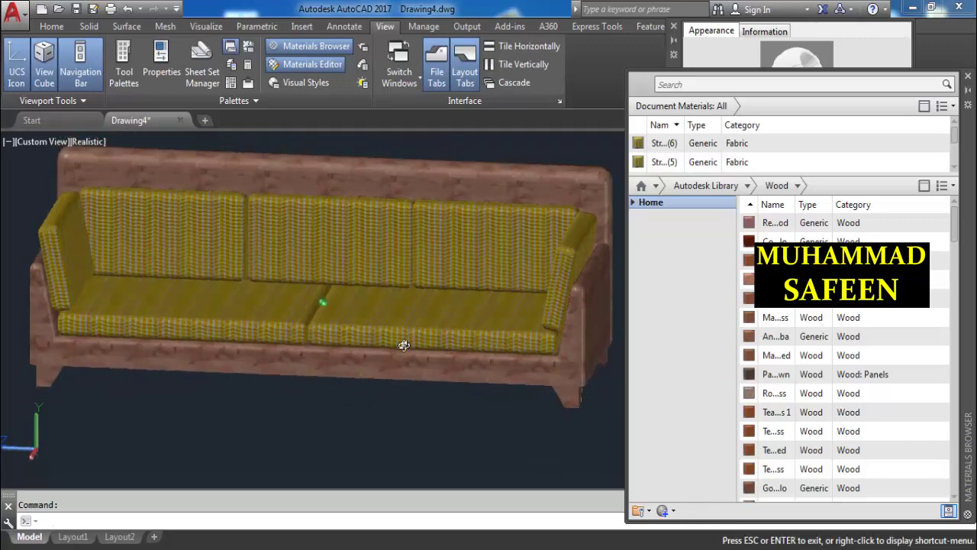
middle_click_drag(402, 364, 423, 347, "shift")
middle_click_drag(461, 381, 437, 416, "shift")
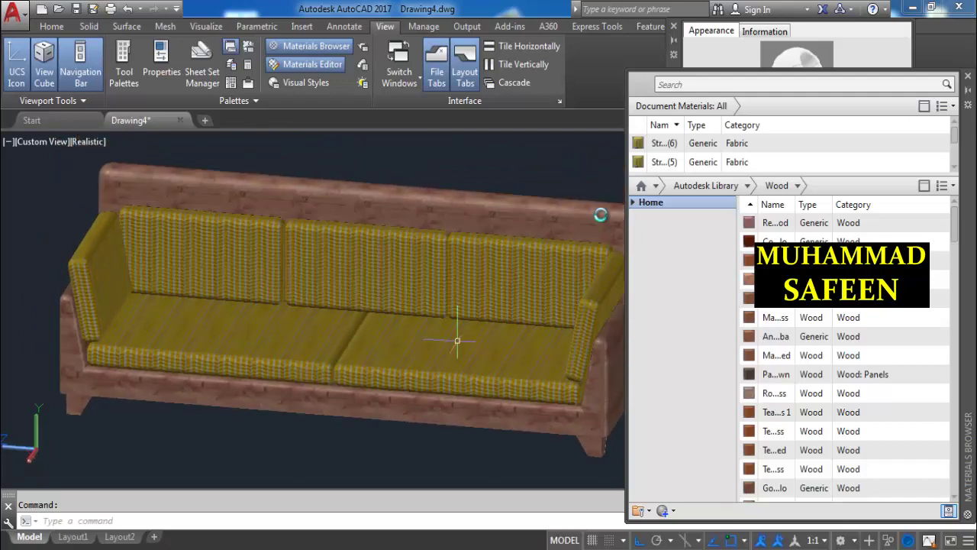
scroll(801, 156, "down", 1)
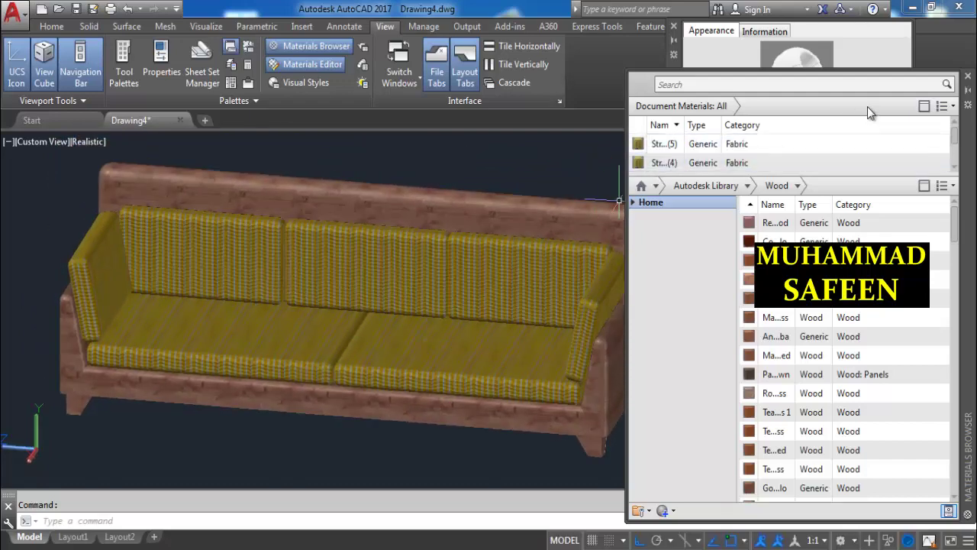
Close the Materials Browser and Materials Editor, then view the sofa from above and its arm side.
left_click(967, 76)
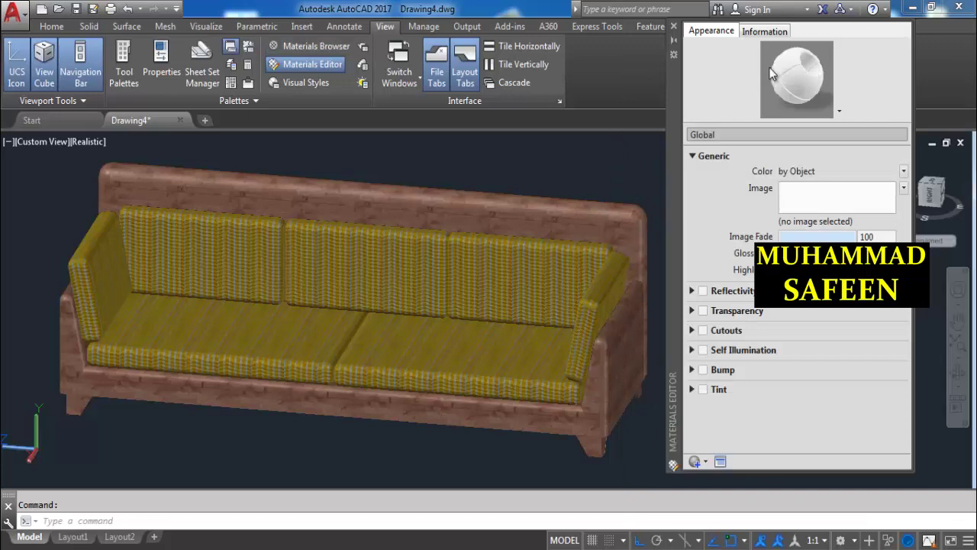
left_click(674, 28)
mouse_move(695, 370)
middle_mouse_down("shift")
mouse_move(739, 215)
mouse_move(731, 190)
mouse_move(745, 269)
mouse_move(800, 309)
middle_mouse_up("shift")
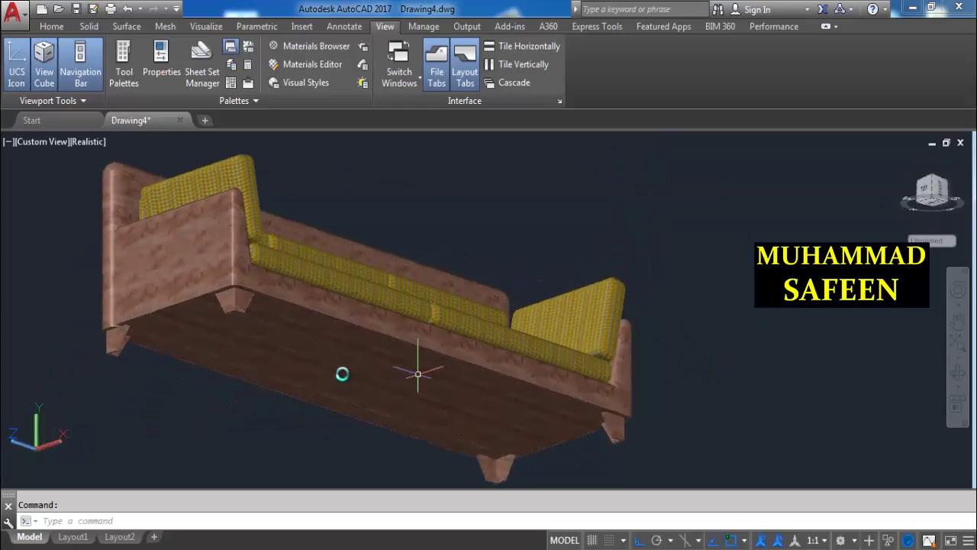
mouse_move(415, 371)
middle_mouse_down("shift")
mouse_move(382, 386)
mouse_move(481, 443)
mouse_move(560, 382)
middle_mouse_up("shift")
Tilt and zoom to check the sofa's underside and the striped seat cushions.
scroll(283, 371, "up", 3)
mouse_move(284, 371)
middle_mouse_down("shift")
mouse_move(267, 370)
mouse_move(395, 411)
mouse_move(423, 392)
middle_mouse_up("shift")
mouse_move(399, 359)
middle_mouse_down("shift")
mouse_move(425, 389)
mouse_move(480, 396)
mouse_move(482, 375)
mouse_move(451, 388)
mouse_move(450, 358)
mouse_move(349, 356)
middle_mouse_up("shift")
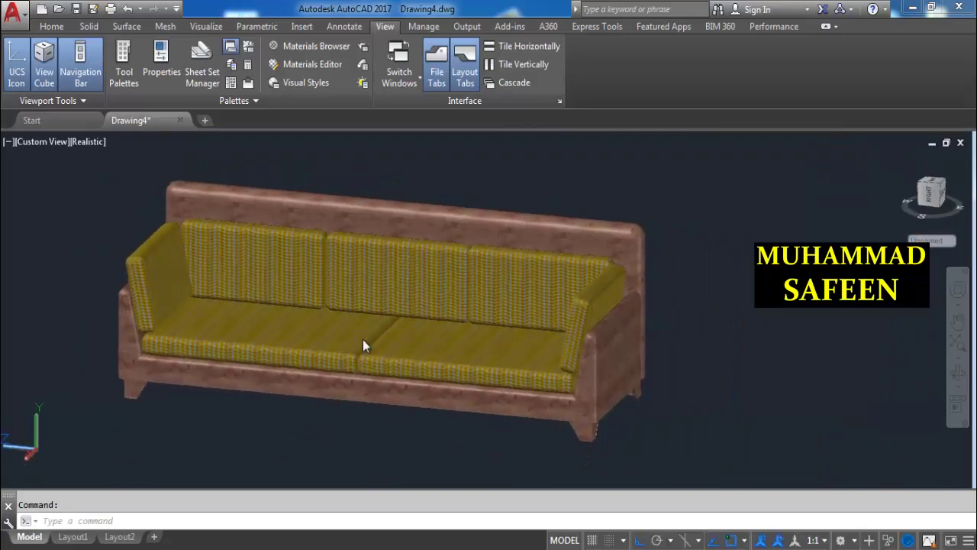
scroll(363, 345, "up", 2)
mouse_move(373, 338)
middle_mouse_down("shift")
mouse_move(392, 353)
mouse_move(391, 334)
mouse_move(390, 348)
middle_mouse_up("shift")
scroll(387, 347, "down", 2)
scroll(387, 347, "up", 1)
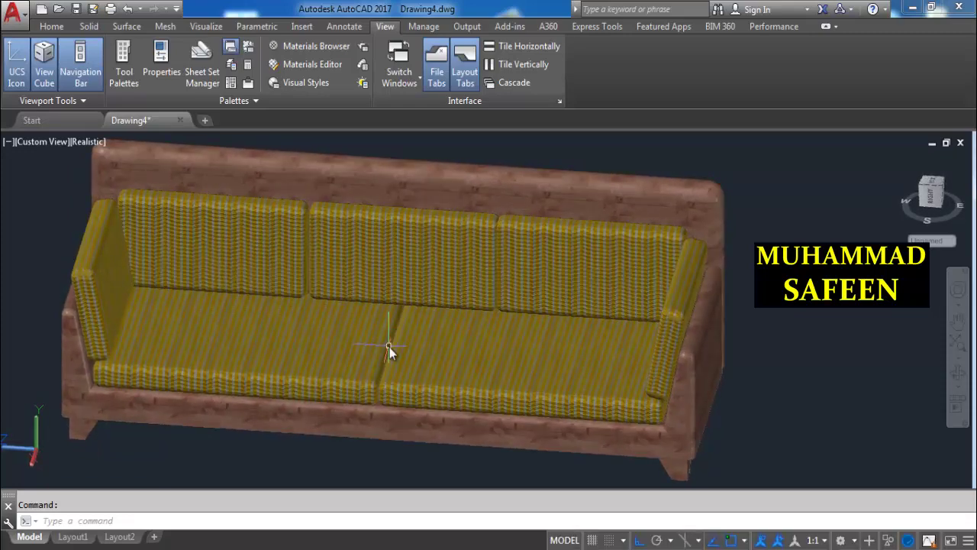